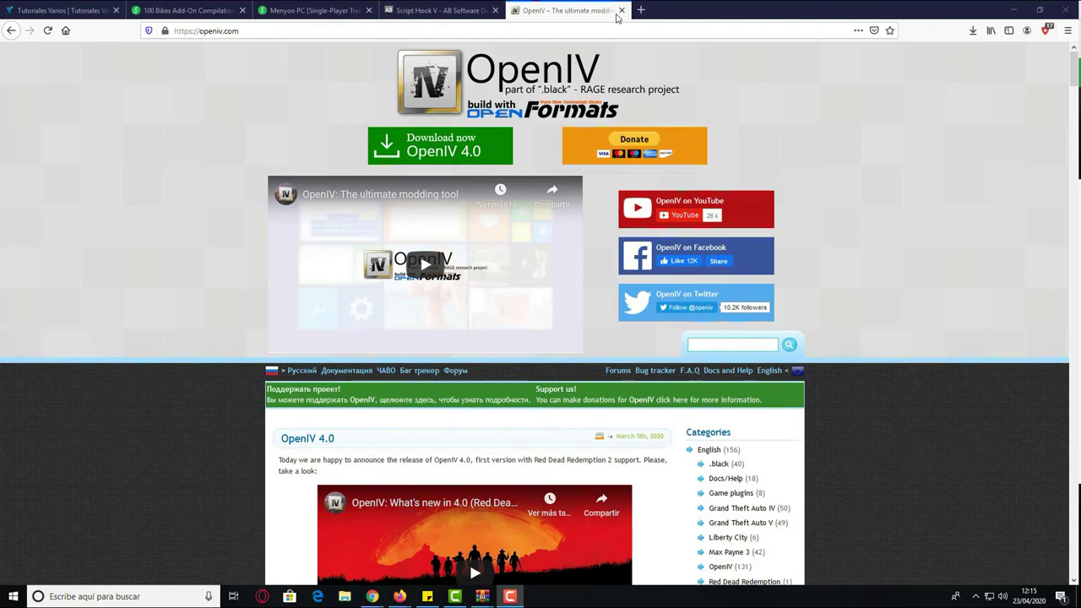
Close the OpenIV page and download ScriptHookV_1.0.1868.1.zip from the Script Hook V page, saving the file.
left_click(622, 10)
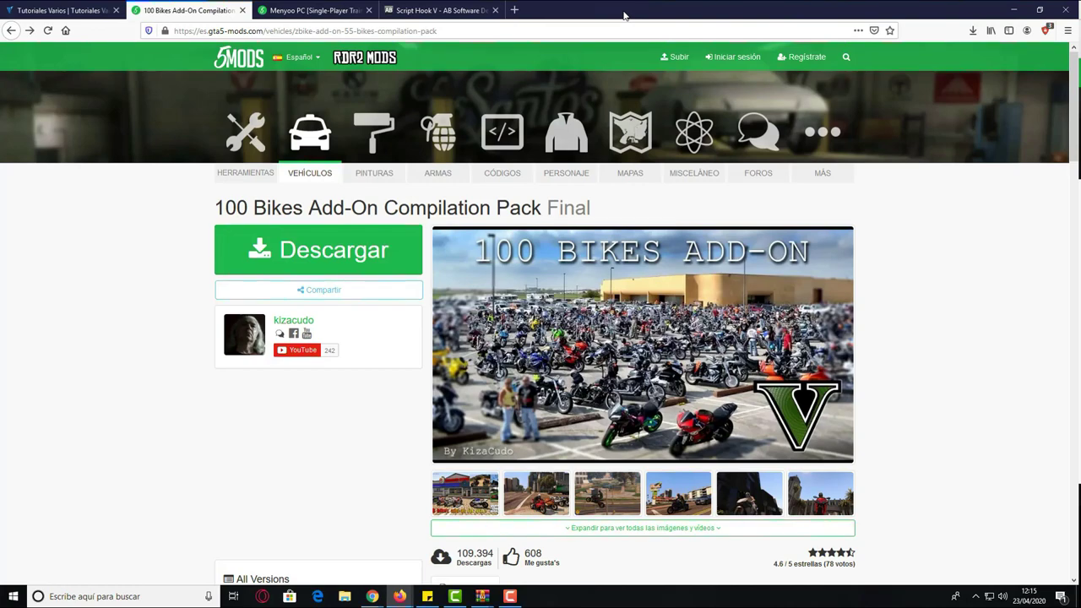
left_click(437, 14)
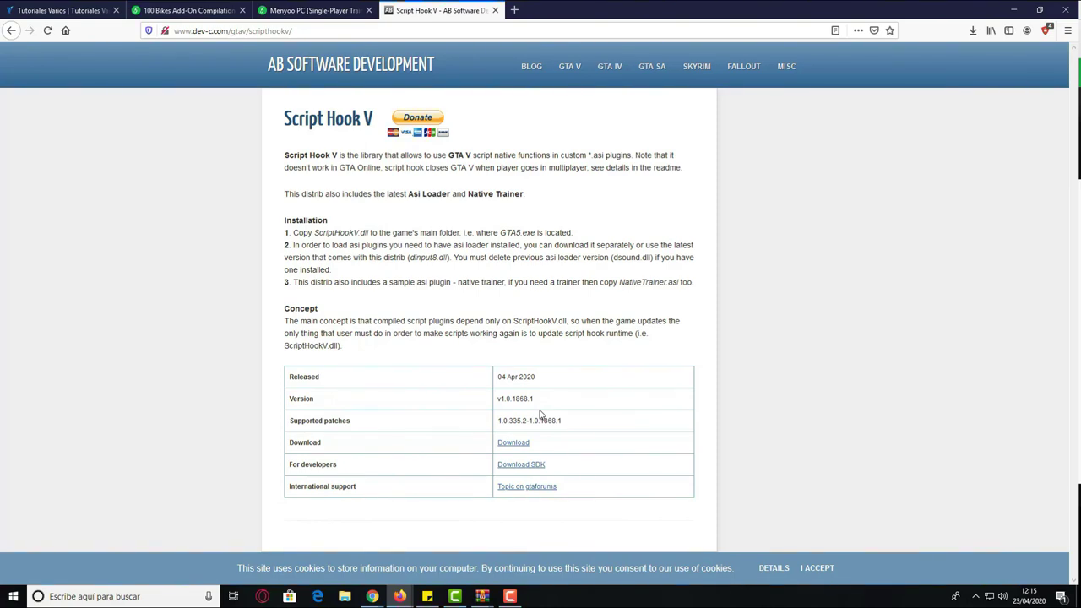
left_click(515, 443)
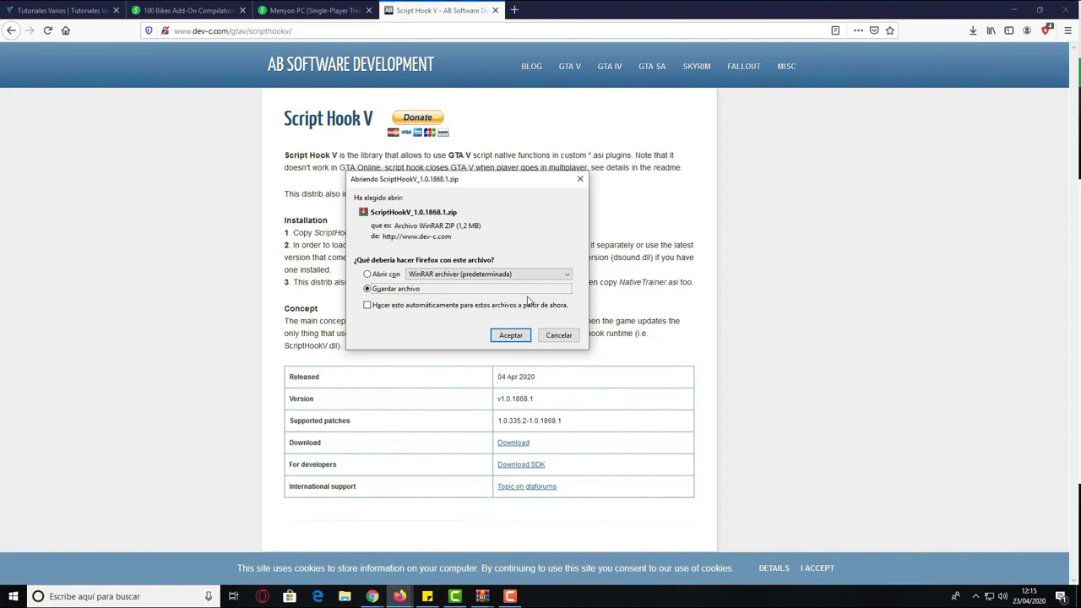
left_click(508, 337)
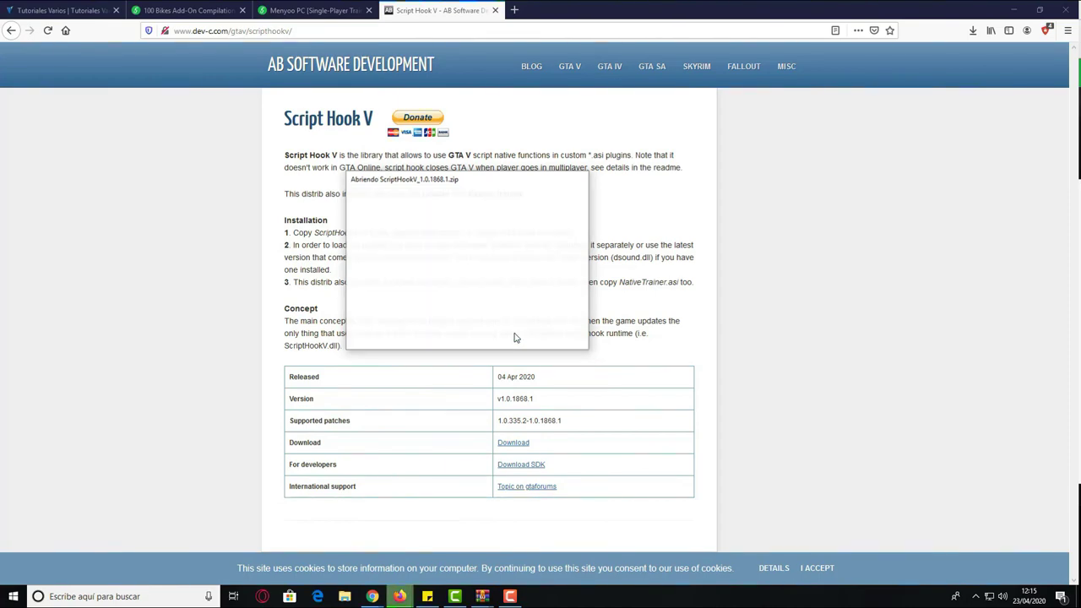
Open the downloaded ScriptHookV_1.0.1868.1.zip, dismiss the WinRAR licence reminder and enter the bin folder.
left_click(974, 31)
left_click(832, 52)
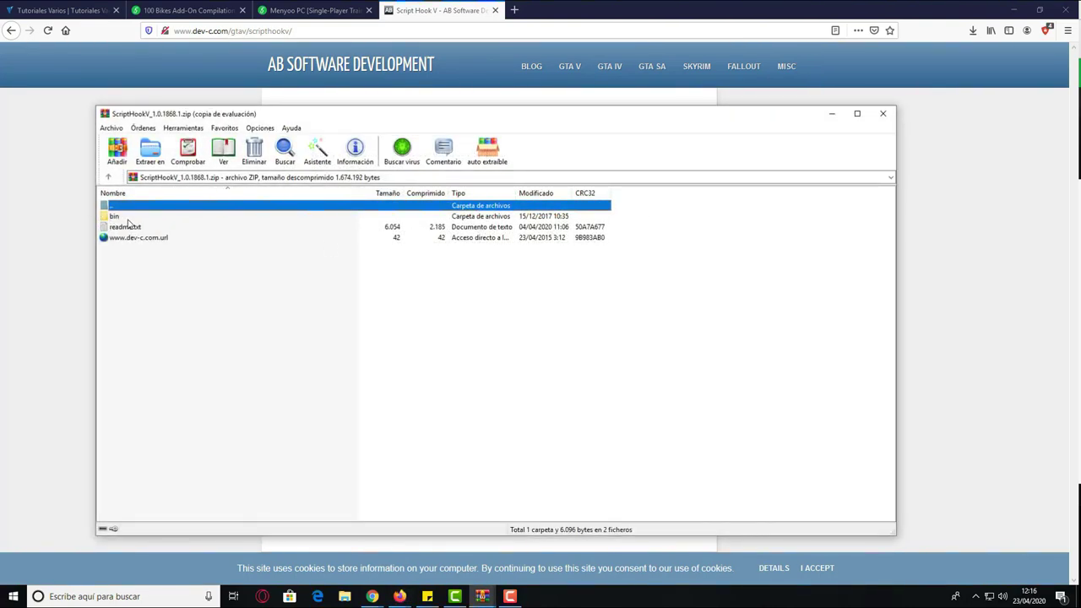
left_click(583, 279)
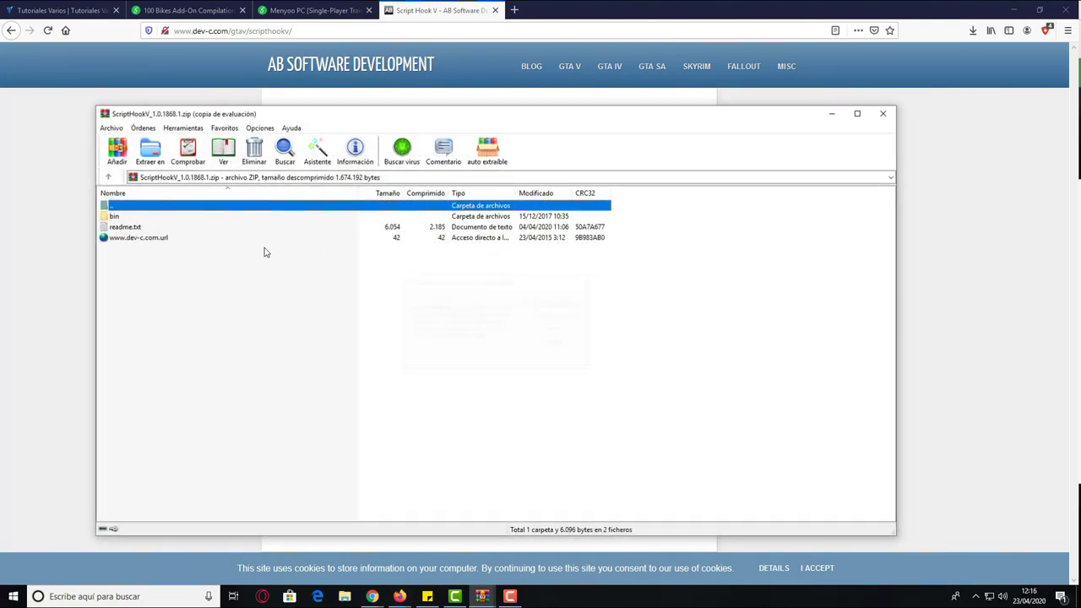
double_click(114, 216)
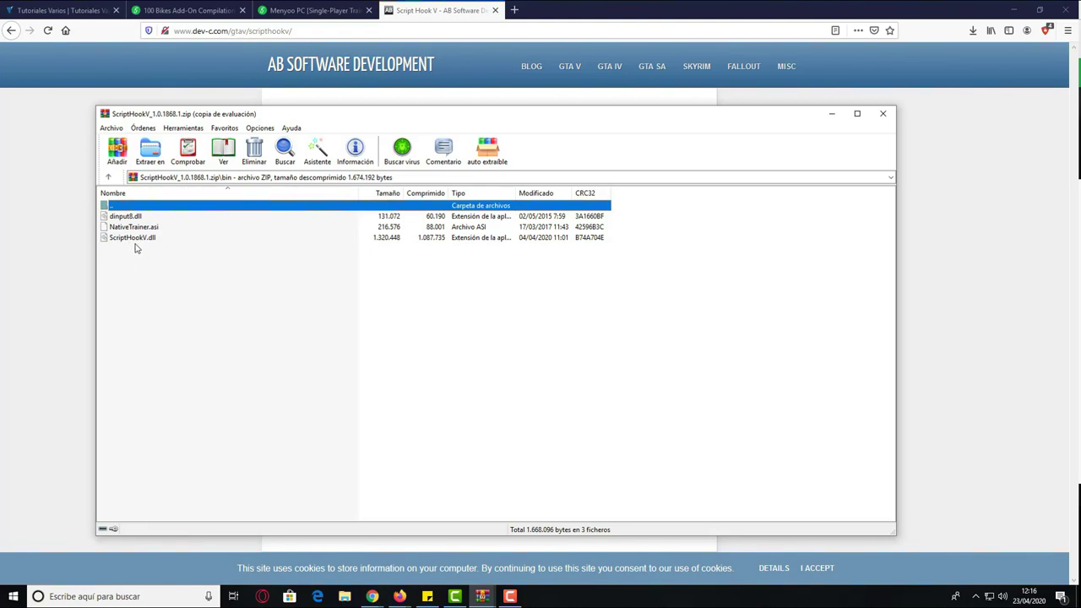
Select only dinput8.dll and ScriptHookV.dll in the archive's bin folder.
left_click(134, 239)
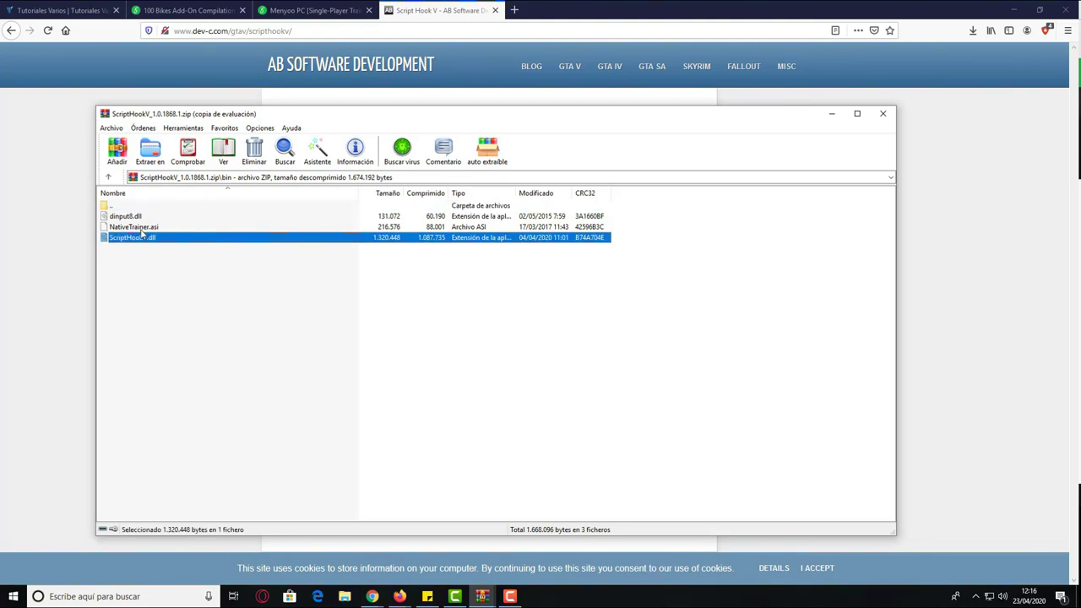
left_click(127, 216, "ctrl")
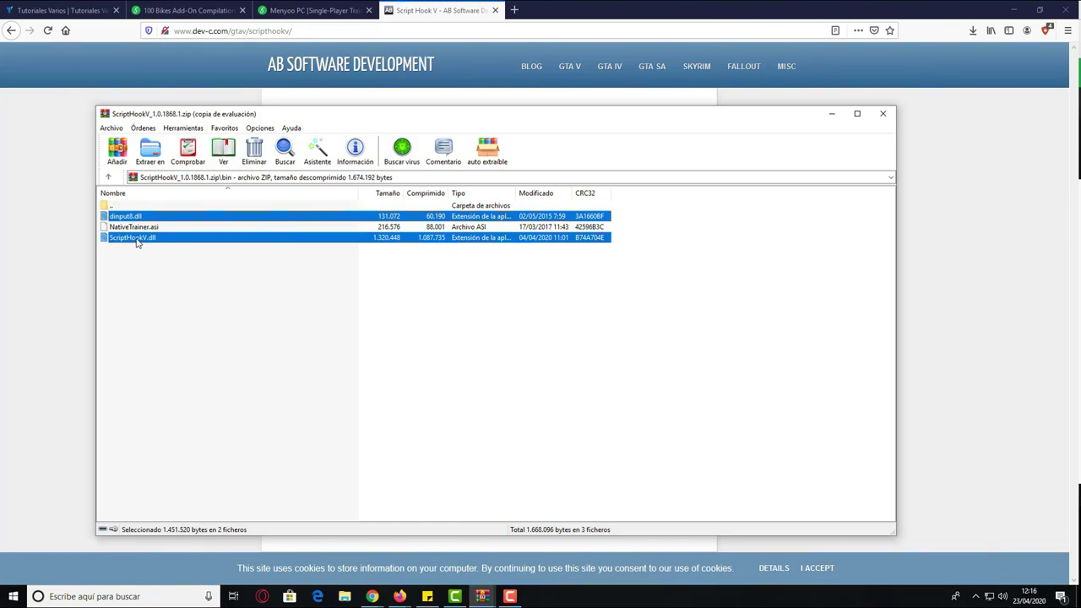
left_click(134, 249)
left_click(133, 240)
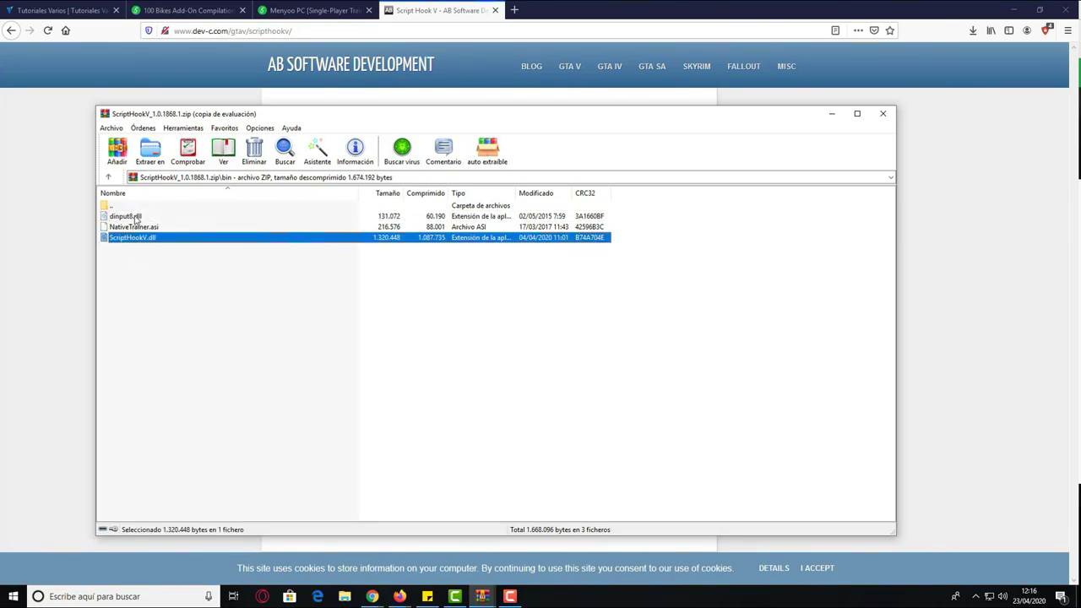
left_click(135, 217, "ctrl")
left_click_drag(142, 244, 268, 232)
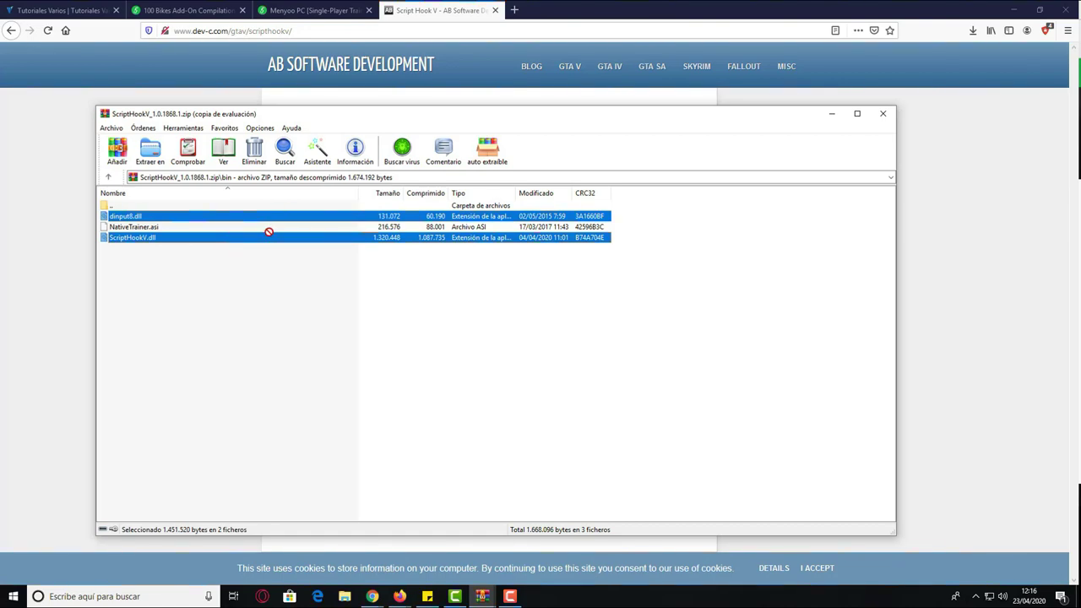
Bring up the game folder Games > Grand Theft Auto V on drive D: beside the archive window.
left_click_drag(410, 574, 344, 597)
left_click(344, 596)
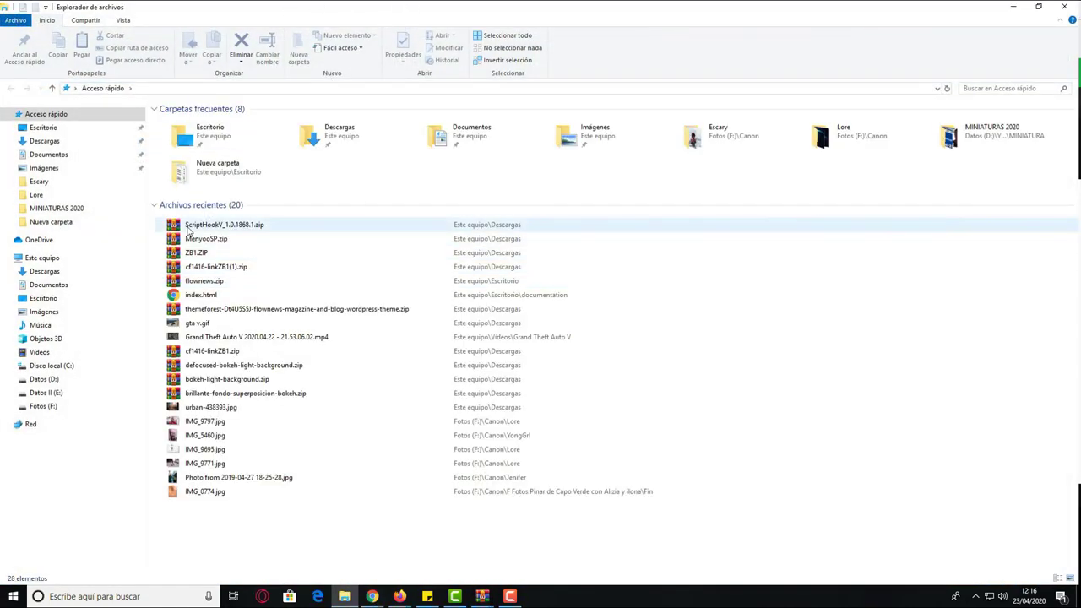
key("super+Down")
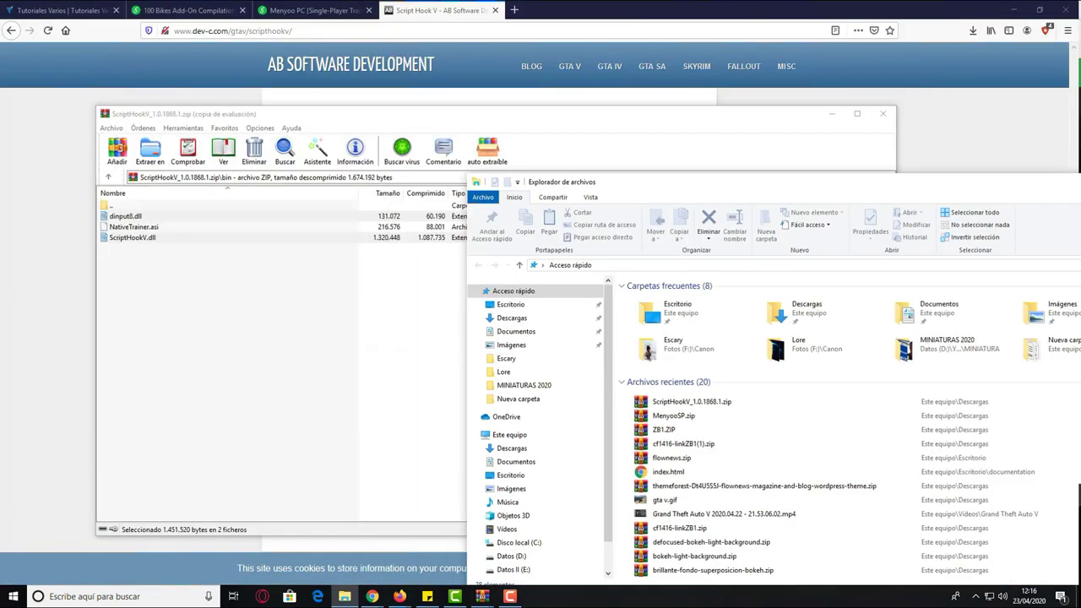
key("super+Down")
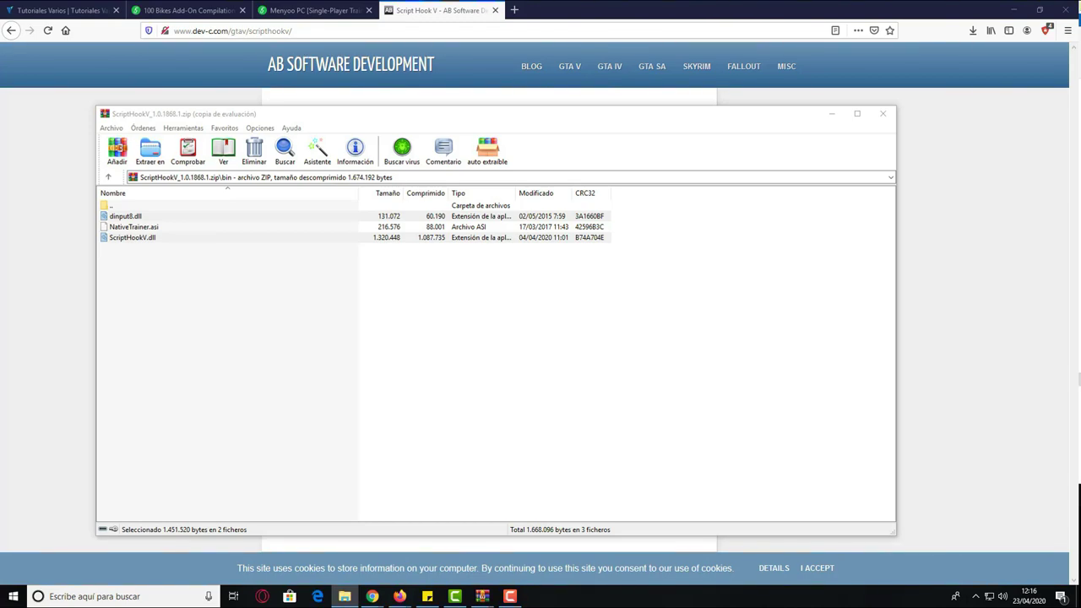
key("alt+Tab")
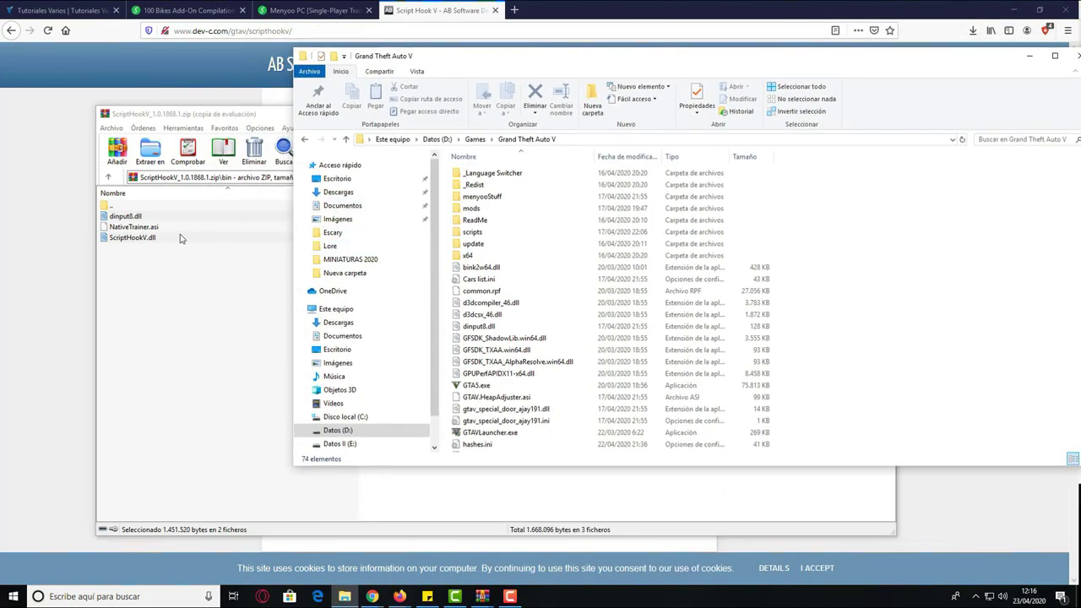
Try to copy dinput8.dll and ScriptHookV.dll from the archive into the Grand Theft Auto V folder, cancelling the replacement.
left_click_drag(179, 239, 985, 272)
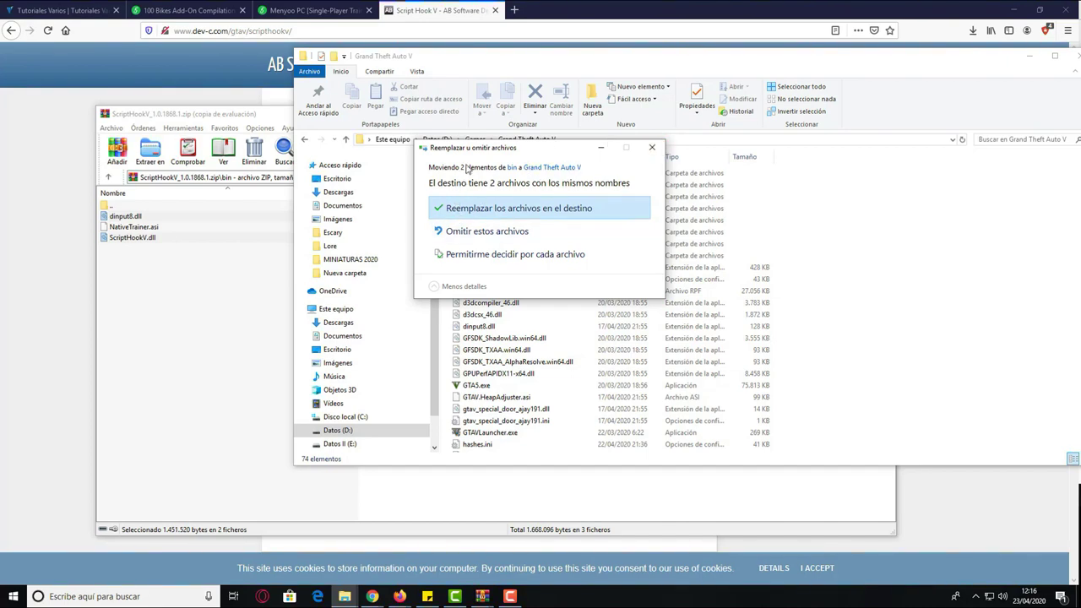
left_click_drag(477, 150, 236, 171)
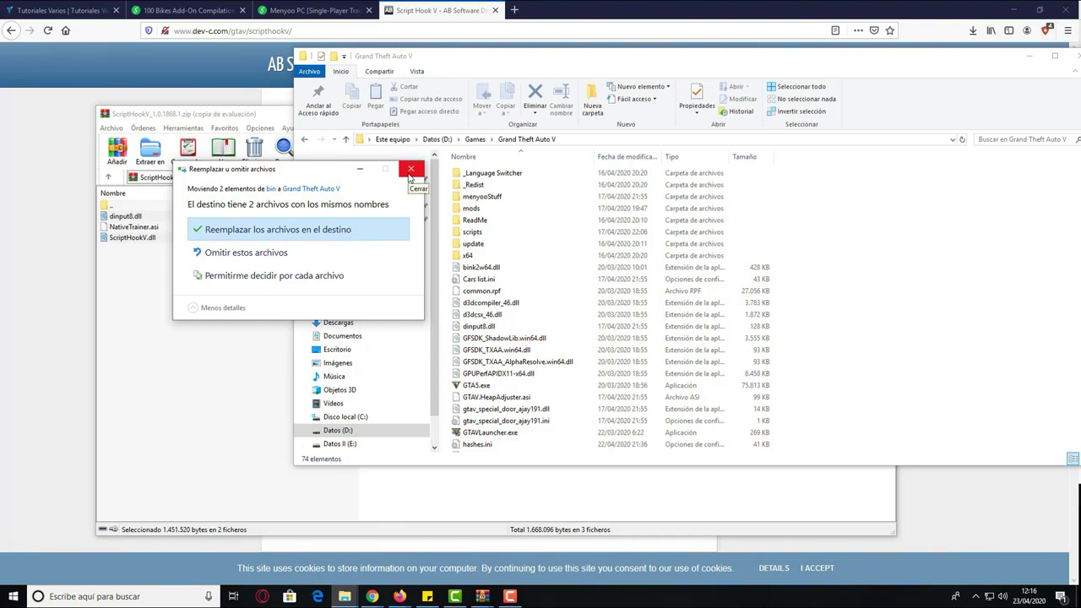
left_click(411, 171)
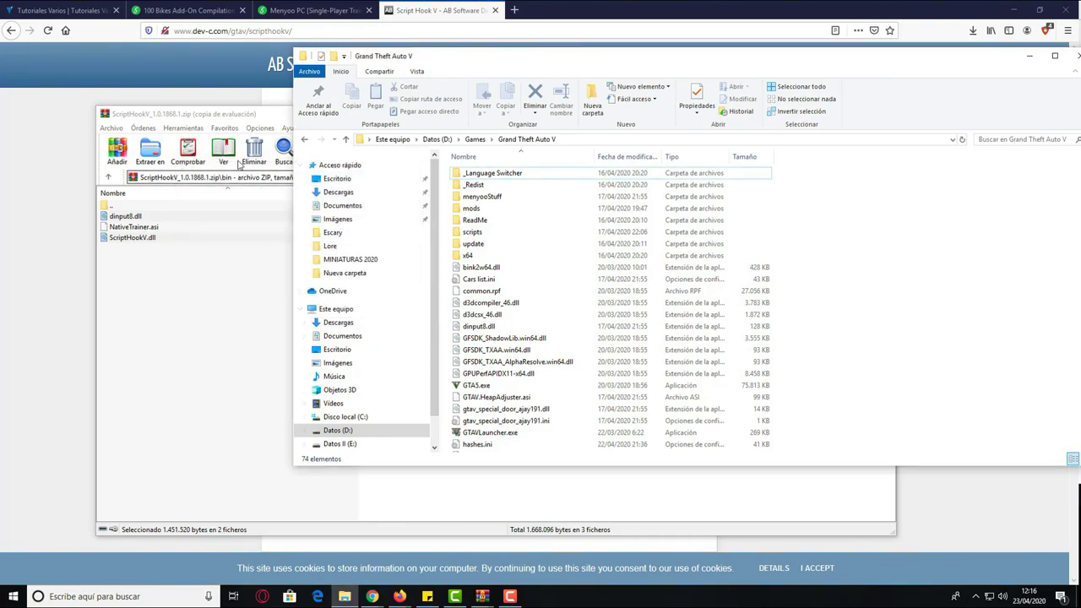
Close the Script Hook V archive and its web page.
left_click(229, 117)
left_click(883, 113)
left_click(139, 168)
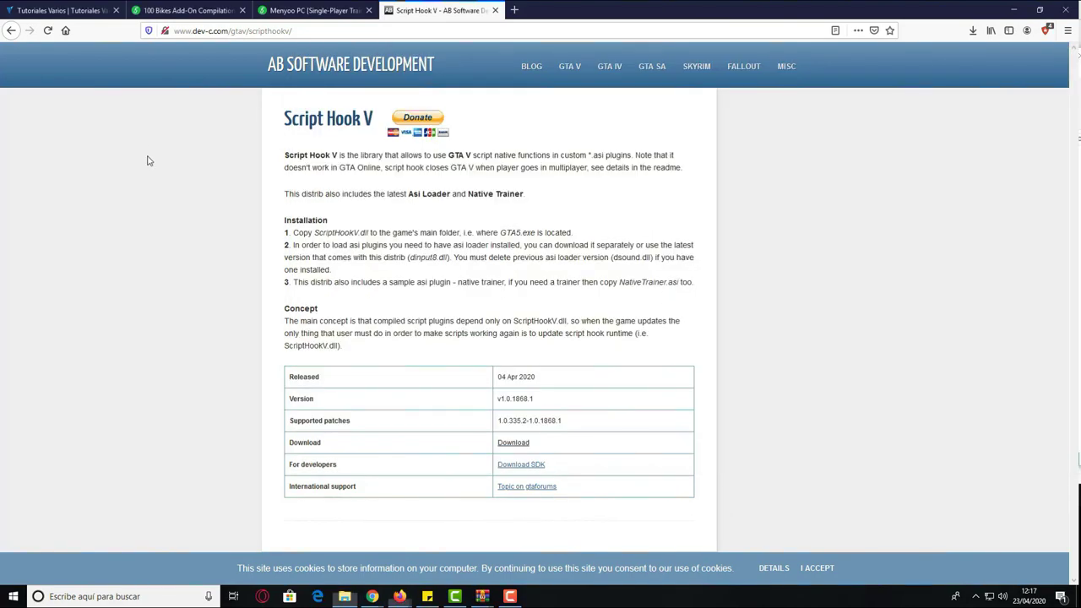
left_click(495, 10)
Open the GitHub releases page from the download link of Menyoo PC [Single-Player Trainer Mod].
scroll(337, 319, "down", 1)
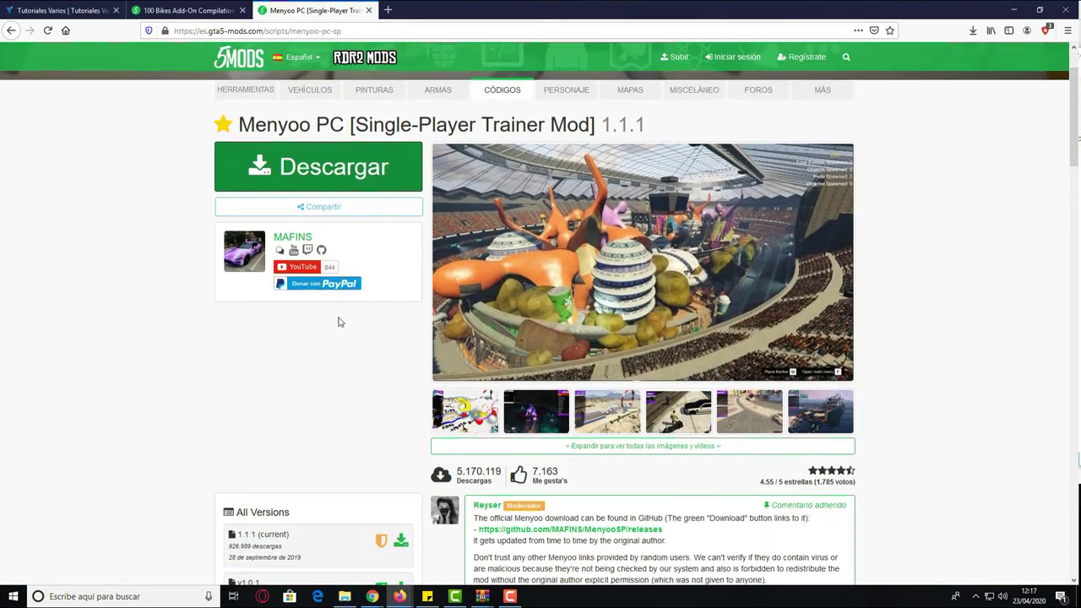
scroll(339, 323, "up", 1)
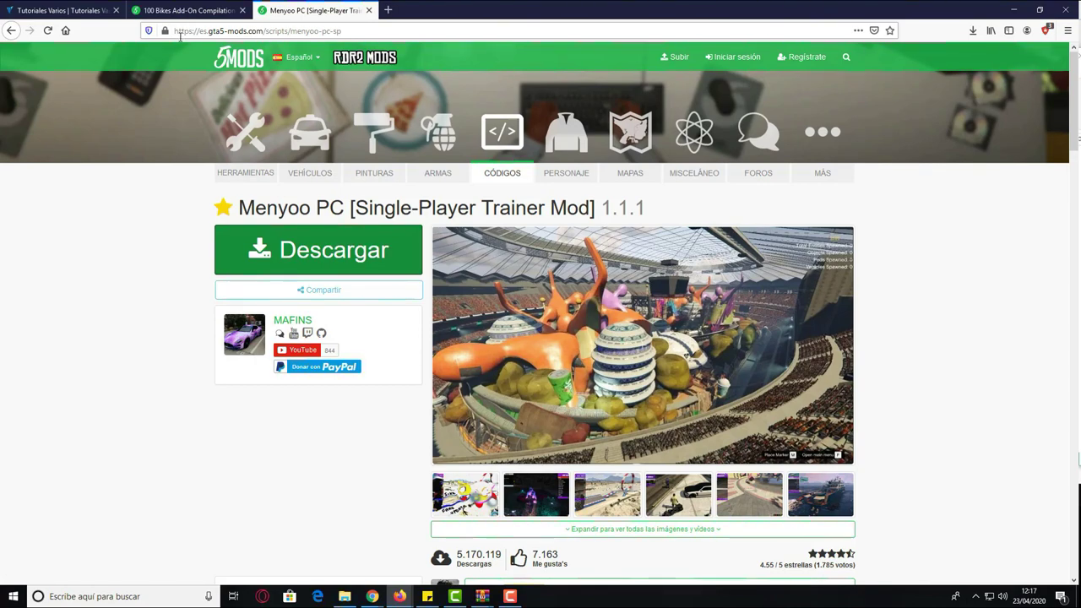
scroll(519, 287, "down", 2)
scroll(519, 291, "up", 2)
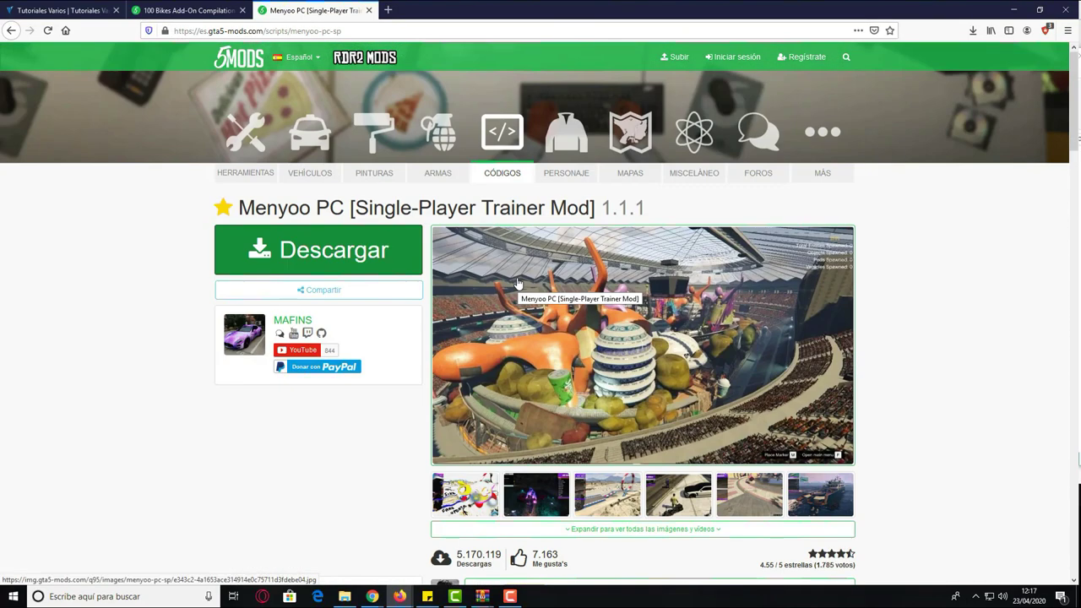
left_click(320, 242)
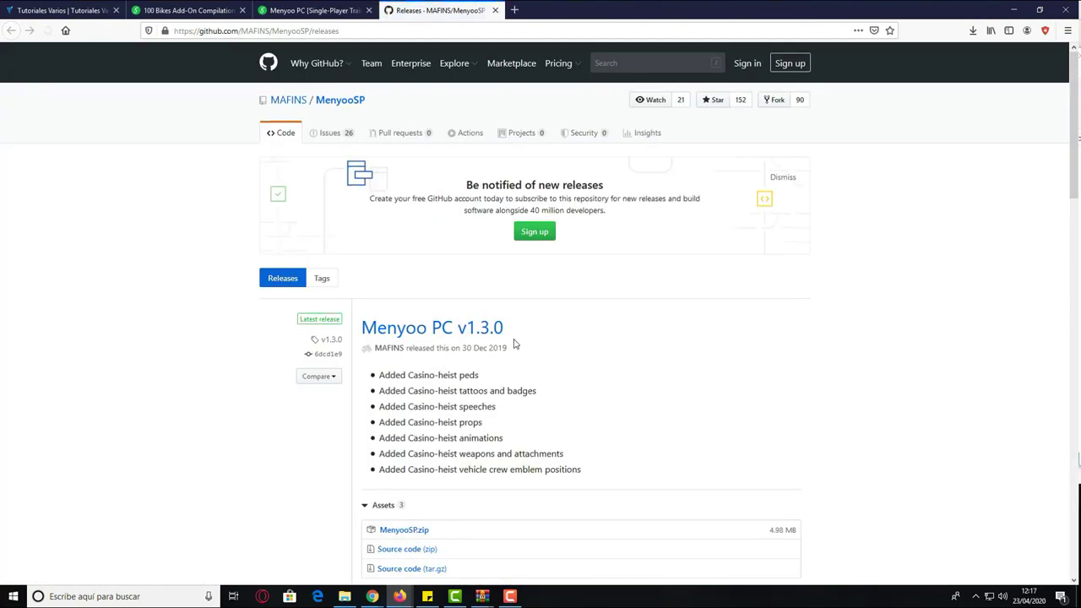
Download MenyooSP.zip from the assets of the Menyoo PC v1.3.0 release, saving the file.
scroll(513, 344, "down", 2)
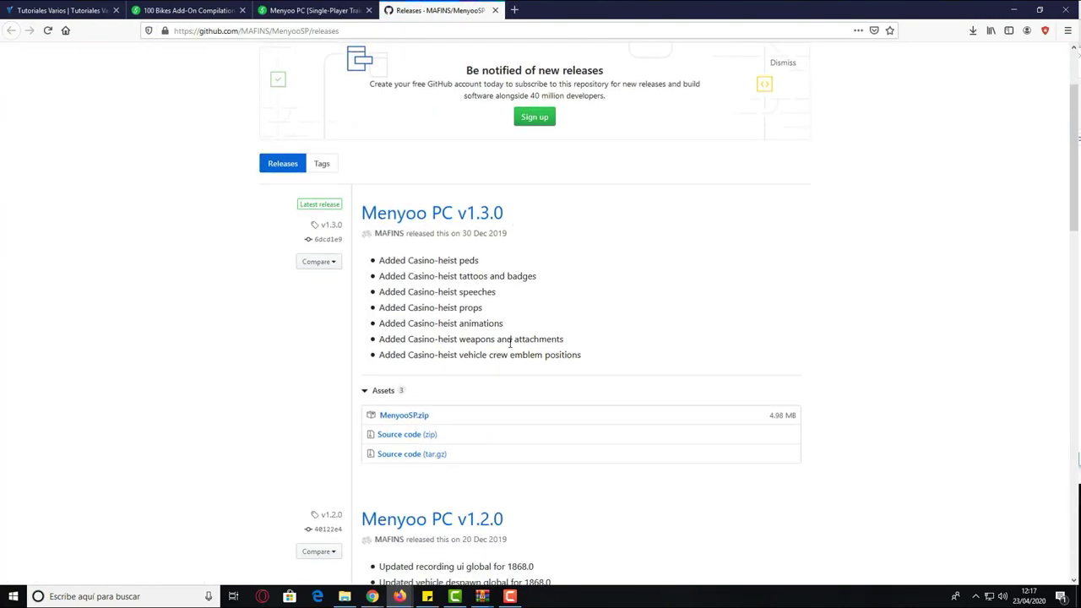
left_click(410, 415)
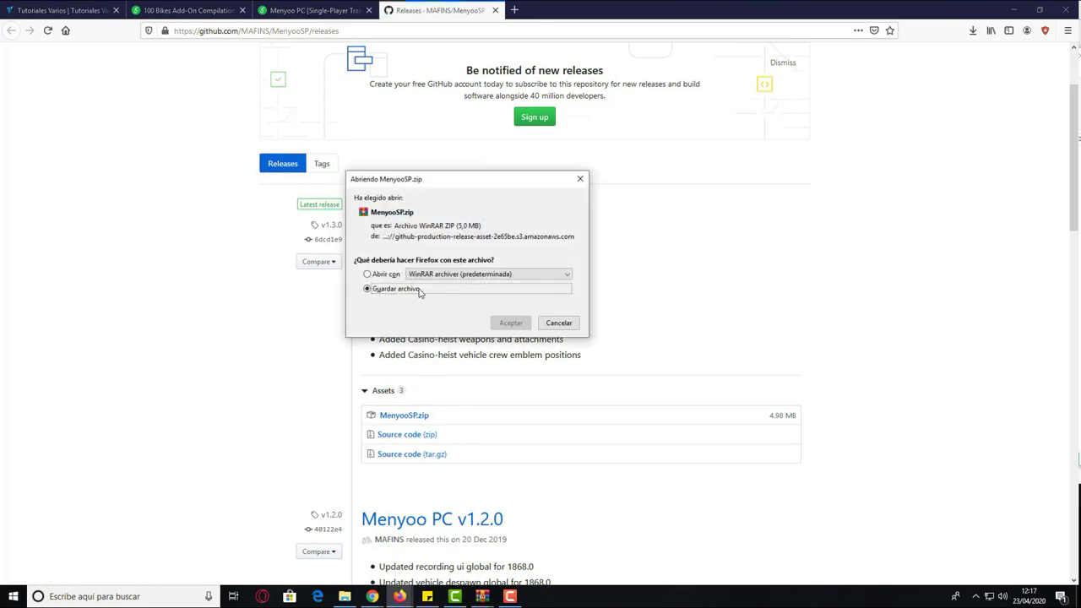
left_click(510, 322)
Open the newly downloaded MenyooSP(1).zip in WinRAR and dismiss the licence reminder.
left_click(972, 34)
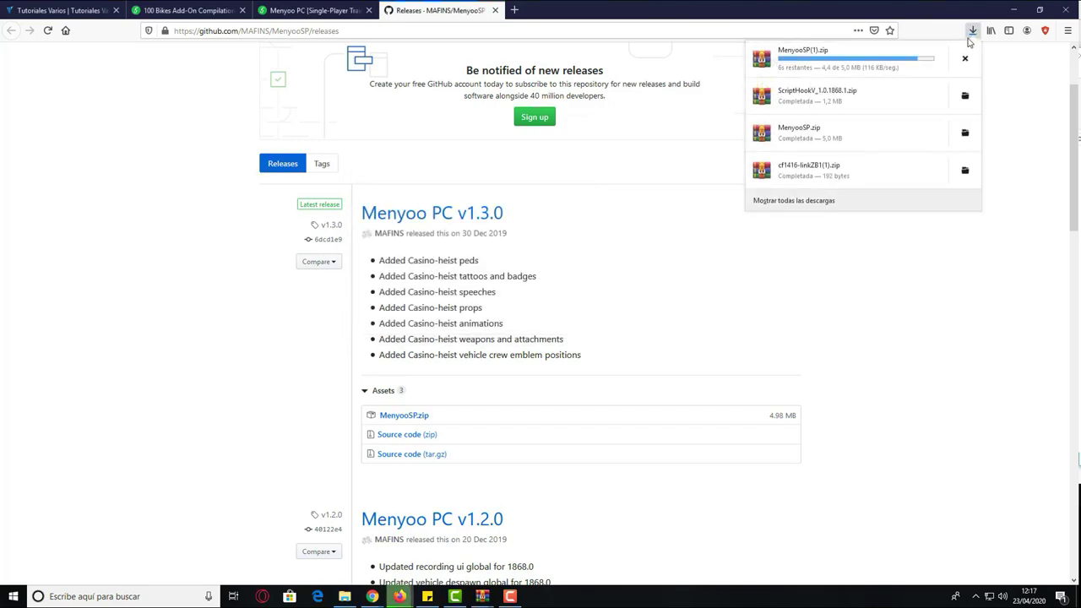
left_click(887, 72)
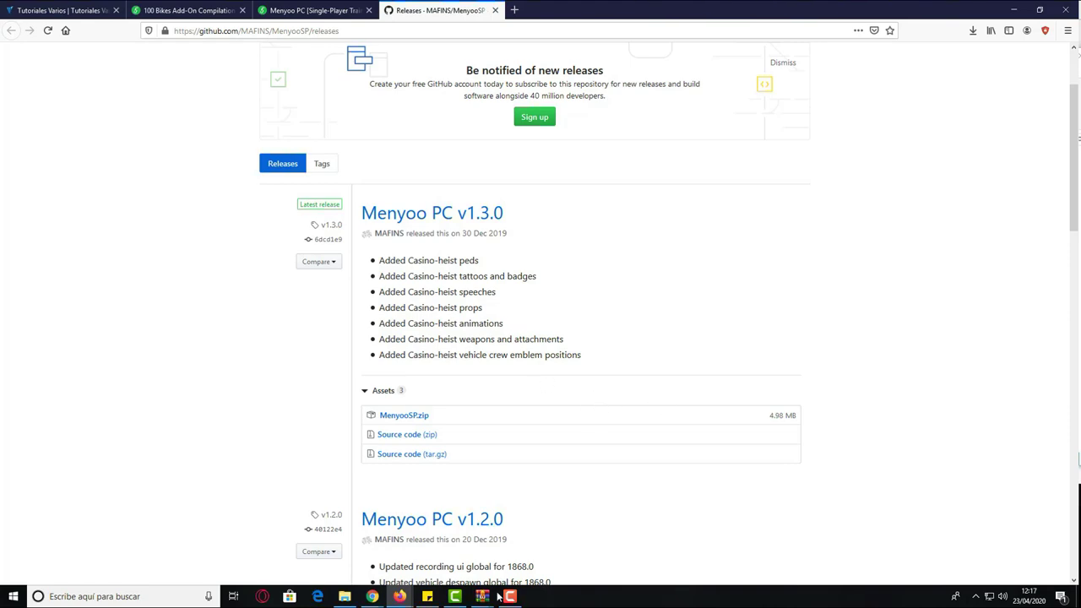
mouse_move(481, 596)
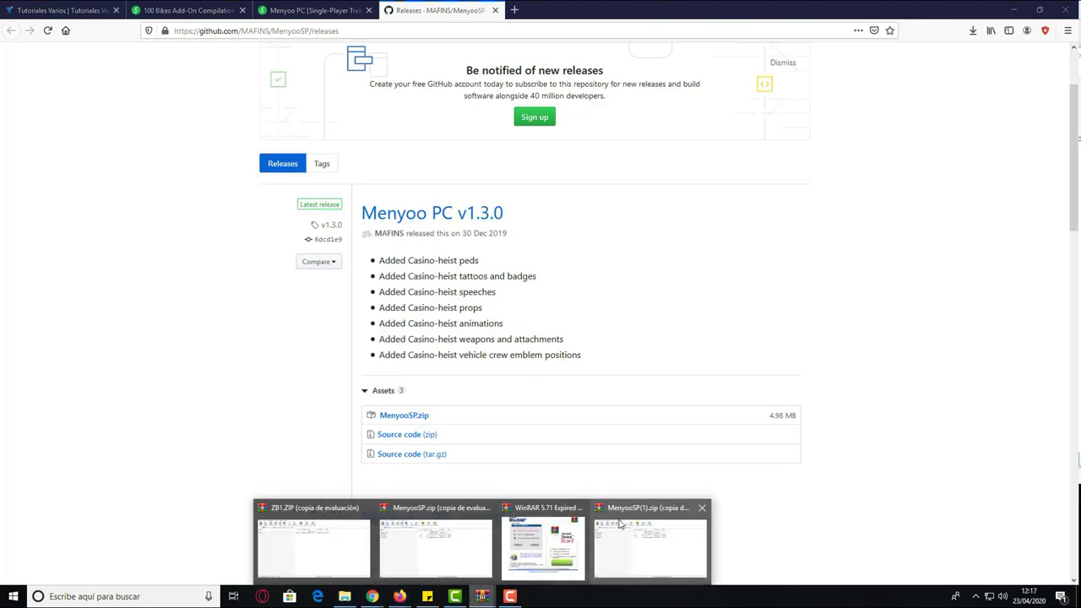
left_click(530, 553)
left_click(583, 282)
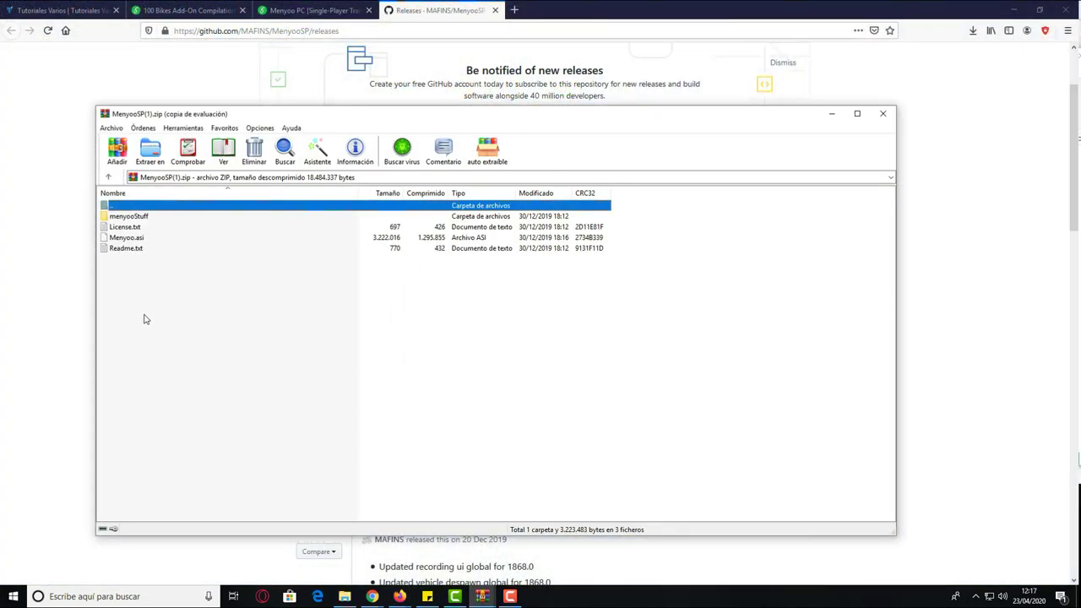
Copy menyooStuff, License.txt, Menyoo.asi and Readme.txt from the archive into the Grand Theft Auto V folder and close the archive.
left_click_drag(144, 313, 124, 230)
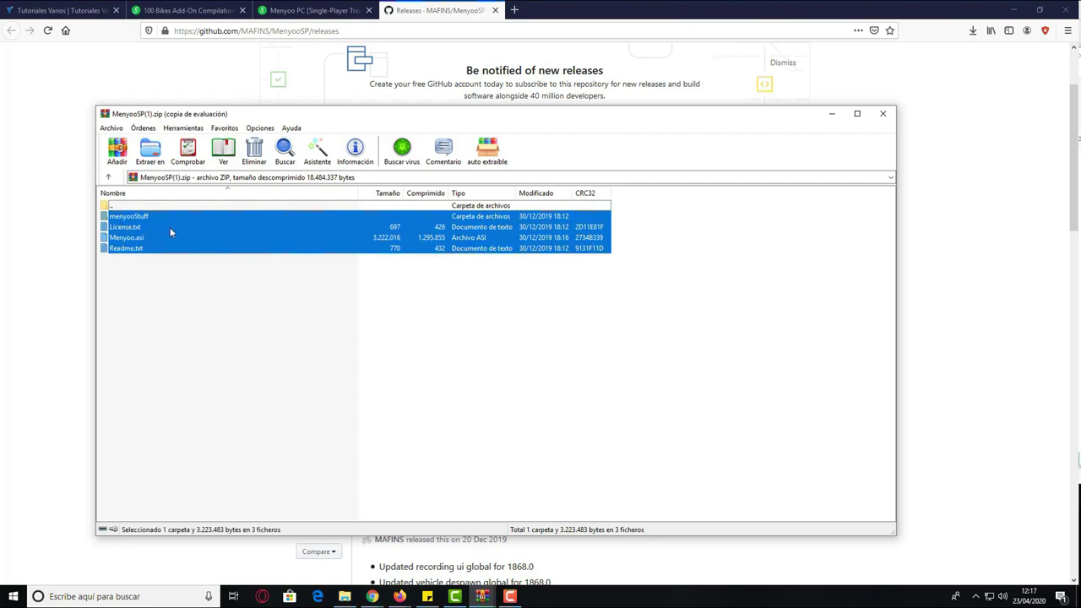
left_click(345, 596)
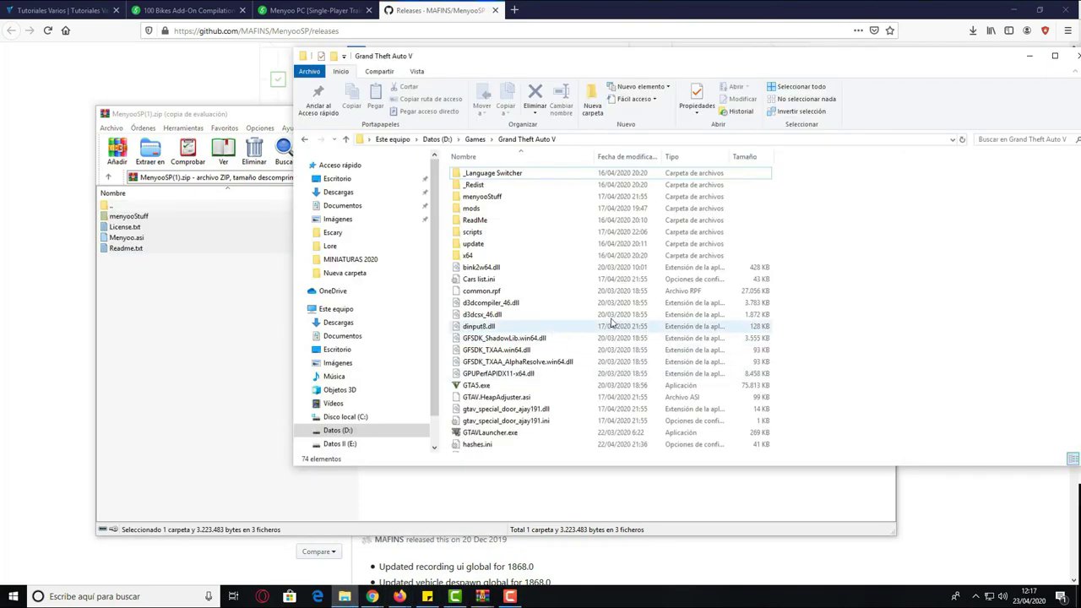
double_click(504, 197)
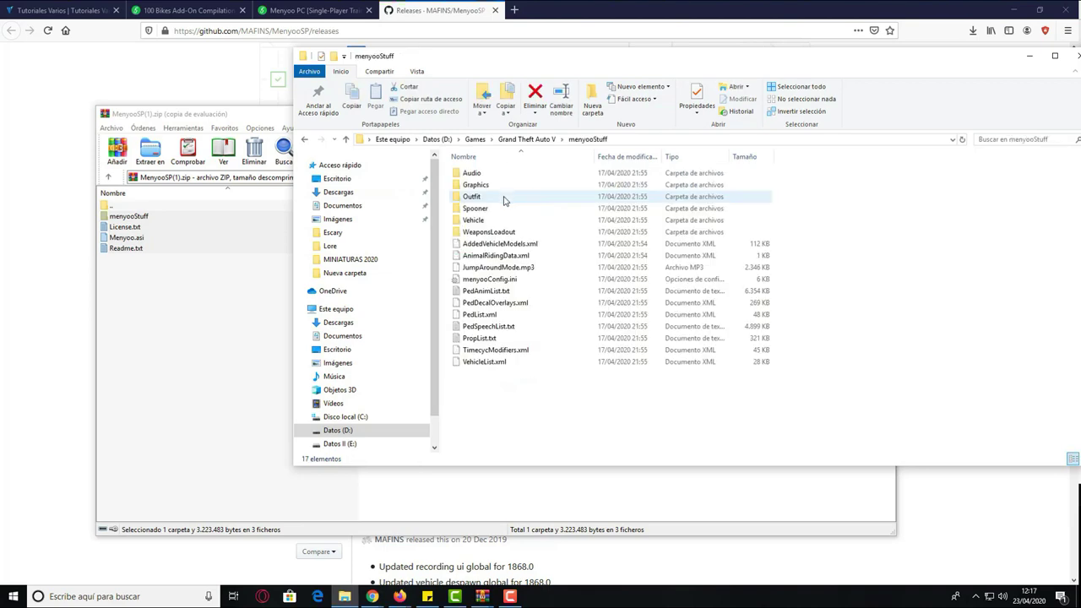
left_click(304, 139)
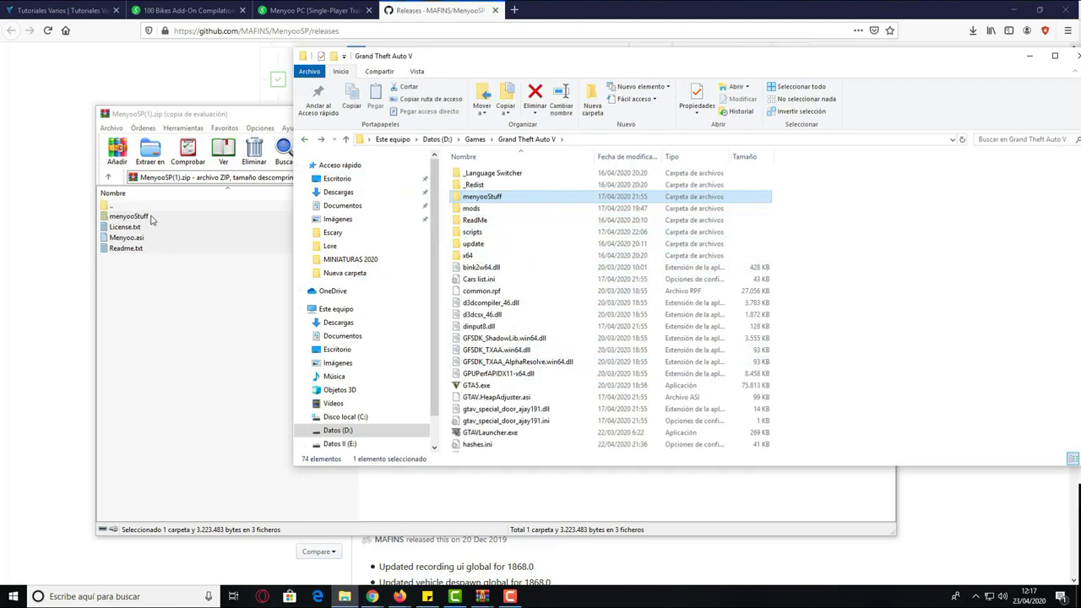
left_click_drag(164, 301, 985, 247)
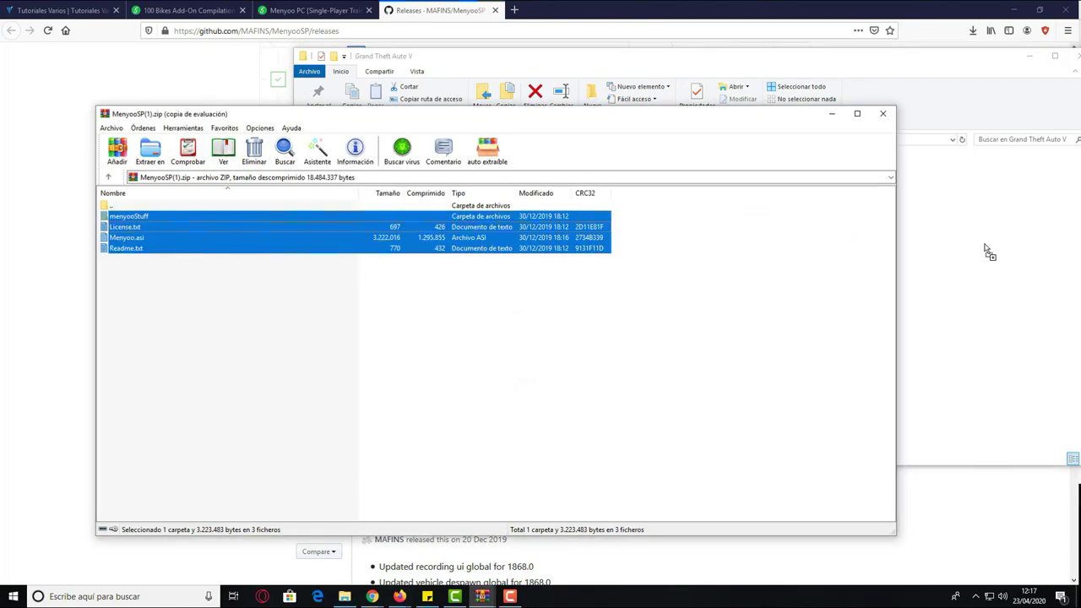
left_click(882, 113)
left_click(135, 255)
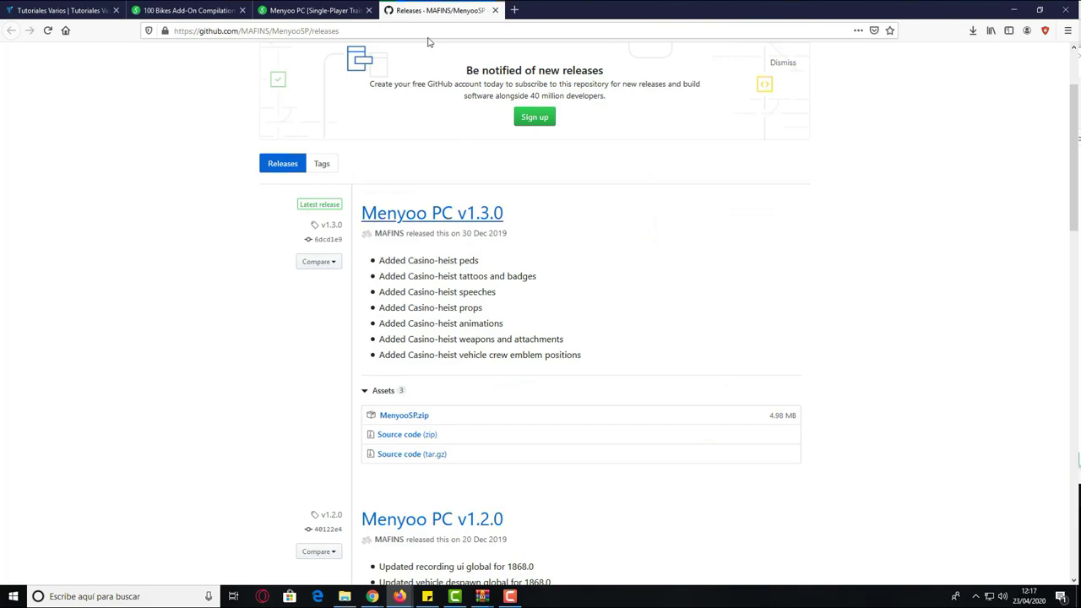
Close the GitHub and Menyoo tabs and download the 100 Bikes Add-On Compilation Pack, saving cf1416-linkZB1.zip.
left_click(495, 10)
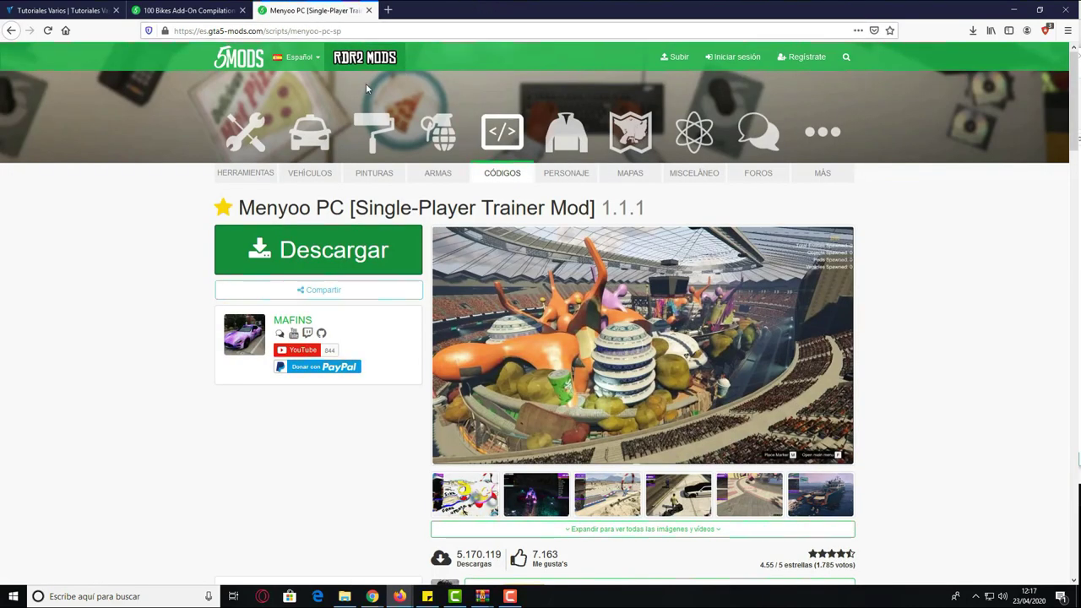
left_click(368, 10)
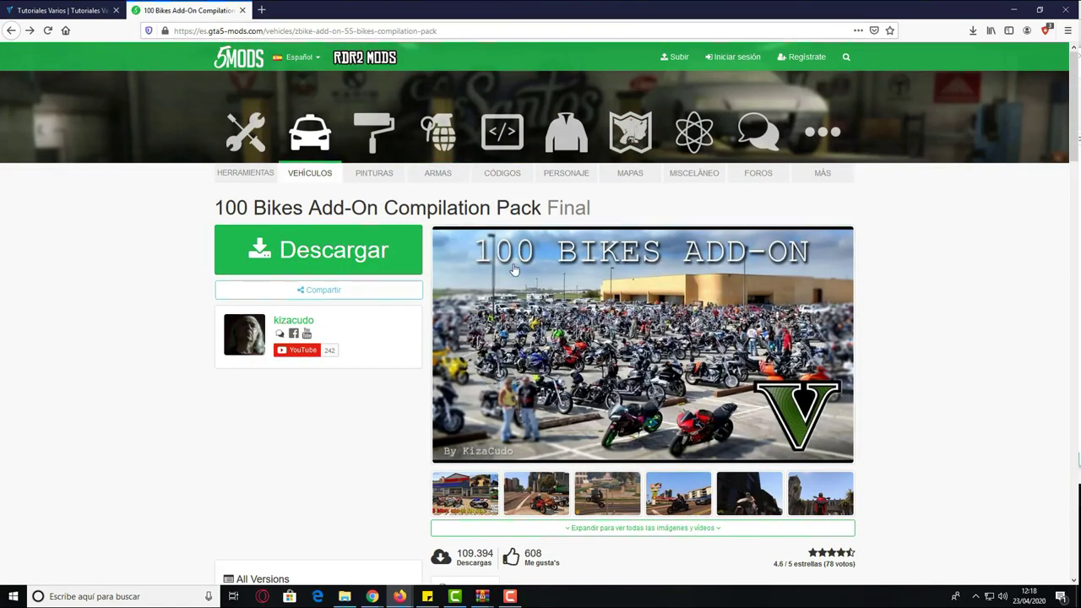
left_click(344, 255)
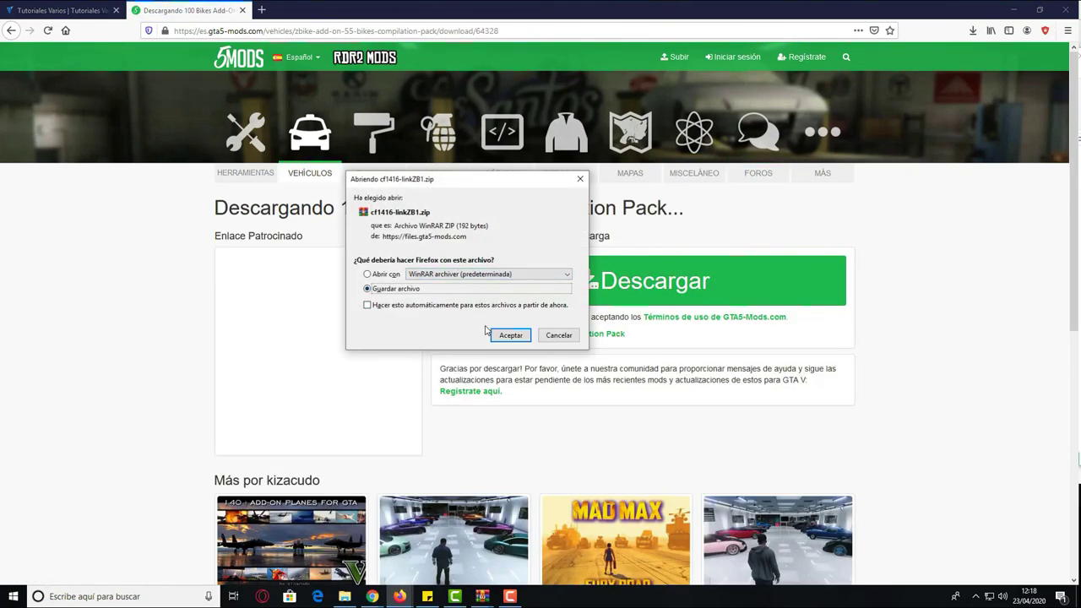
left_click(500, 336)
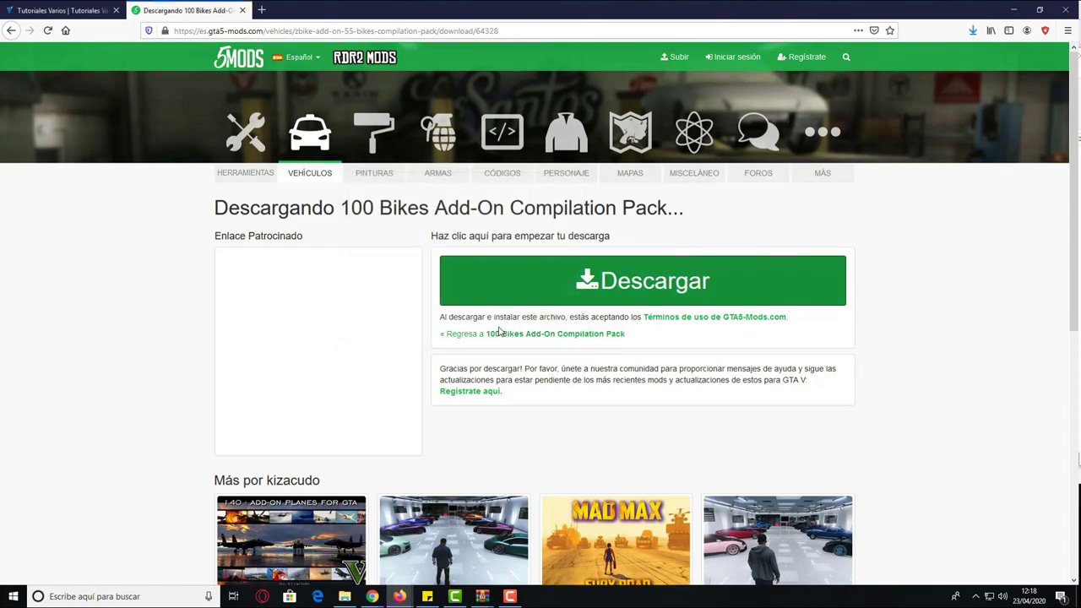
Open the newest downloaded cf1416-linkZB1(2).zip and return the browser to the 100 Bikes Add-On Compilation Pack page.
left_click(972, 31)
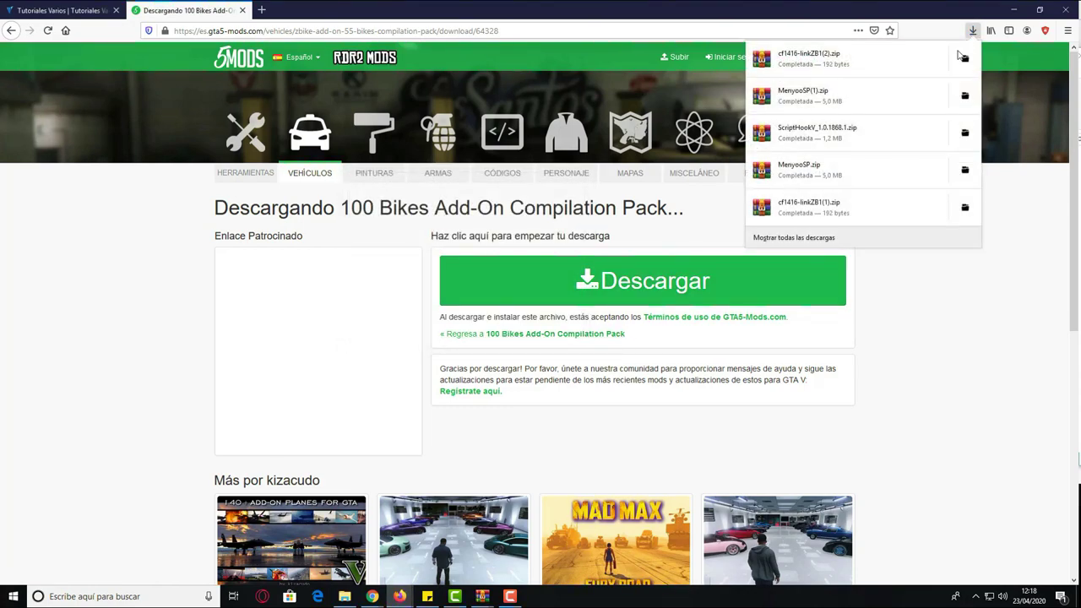
left_click(727, 149)
left_click(612, 279)
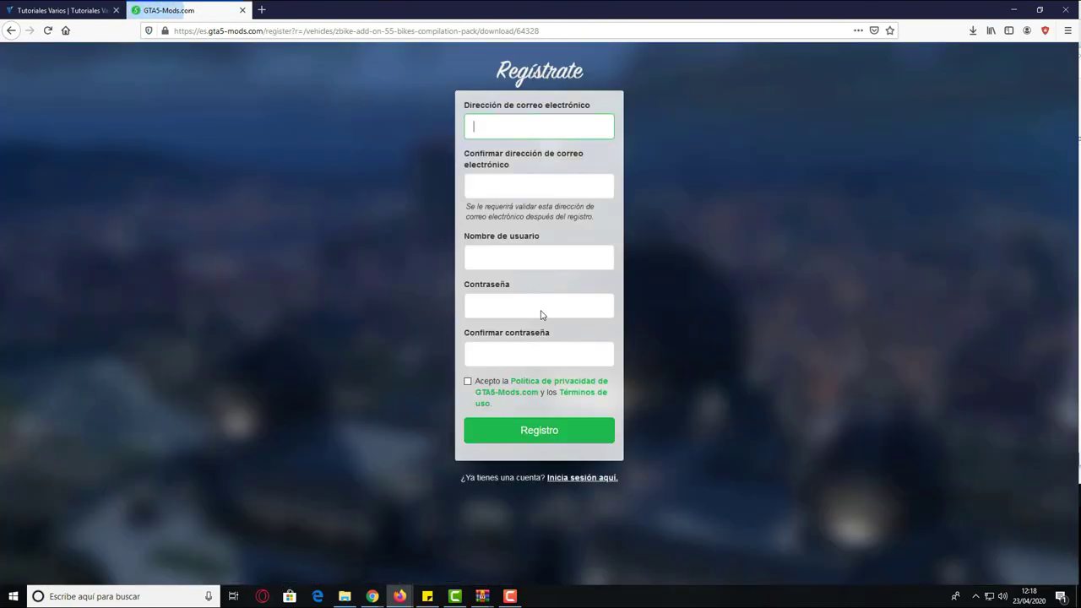
left_click(11, 30)
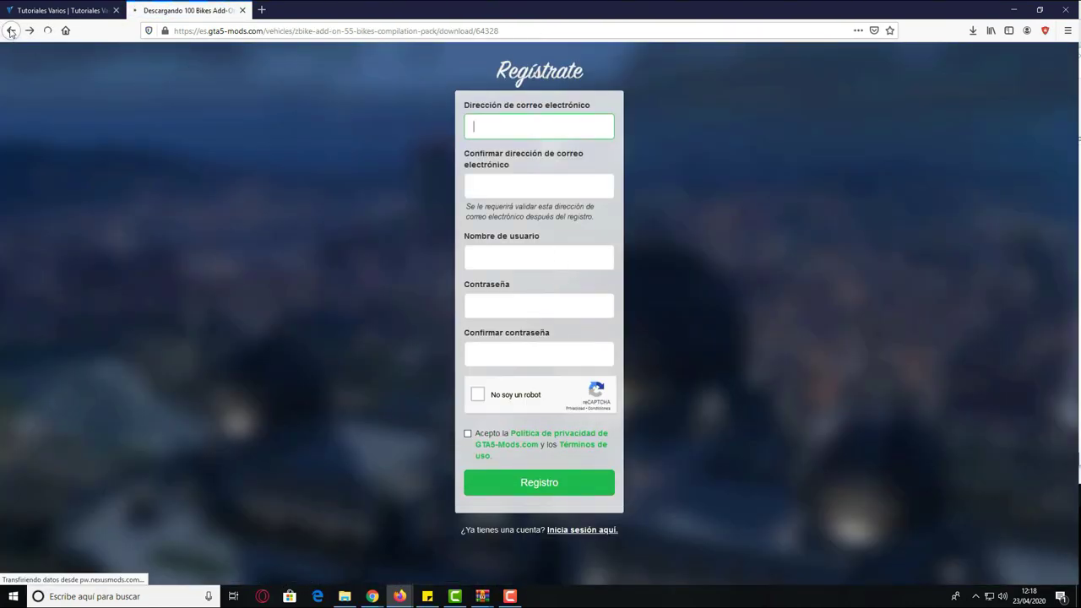
left_click(11, 30)
Bring up the cf1416-linkZB1(2).zip archive in WinRAR and open linkZB1.txt from it.
mouse_move(482, 597)
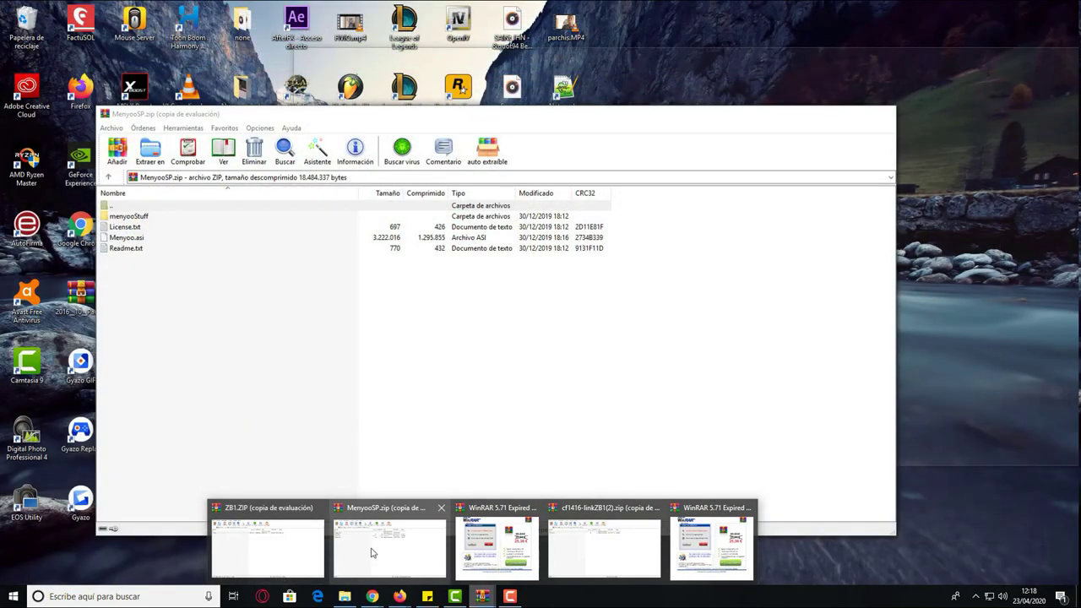
left_click(372, 553)
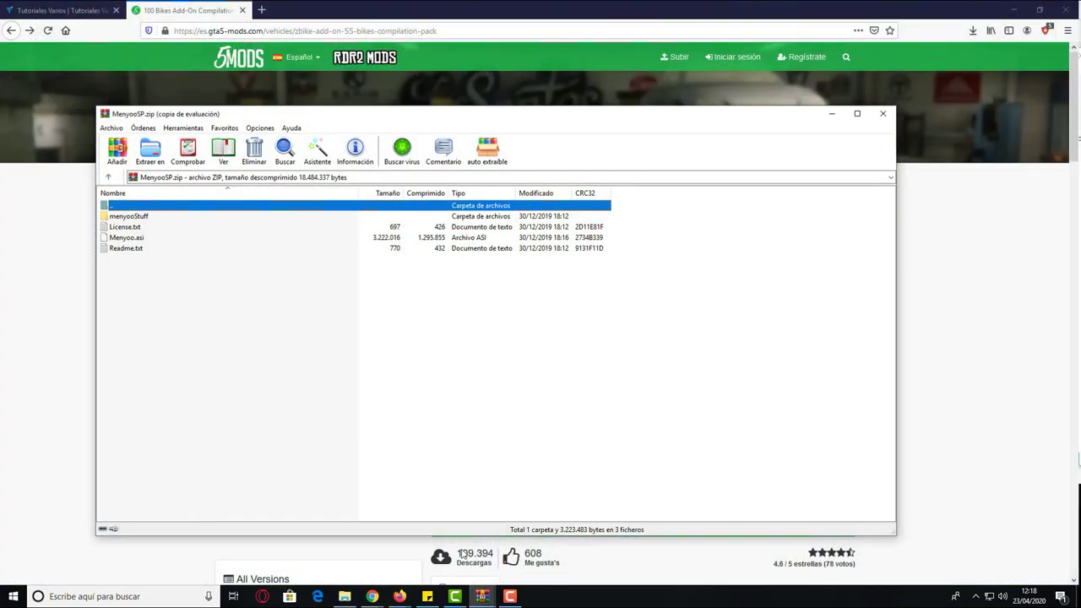
mouse_move(482, 591)
left_click(685, 532)
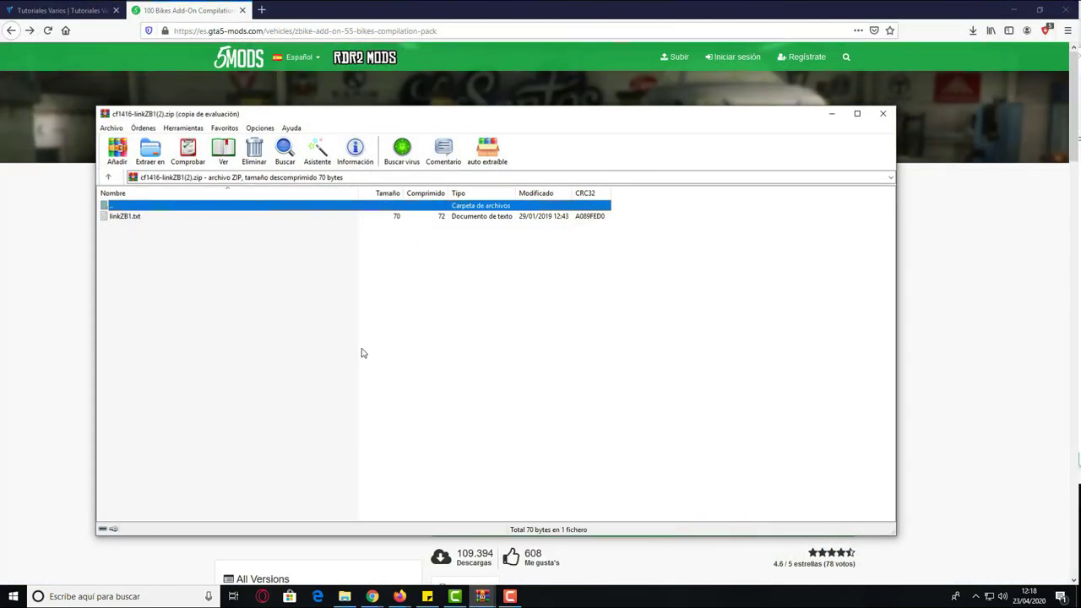
left_click(140, 218)
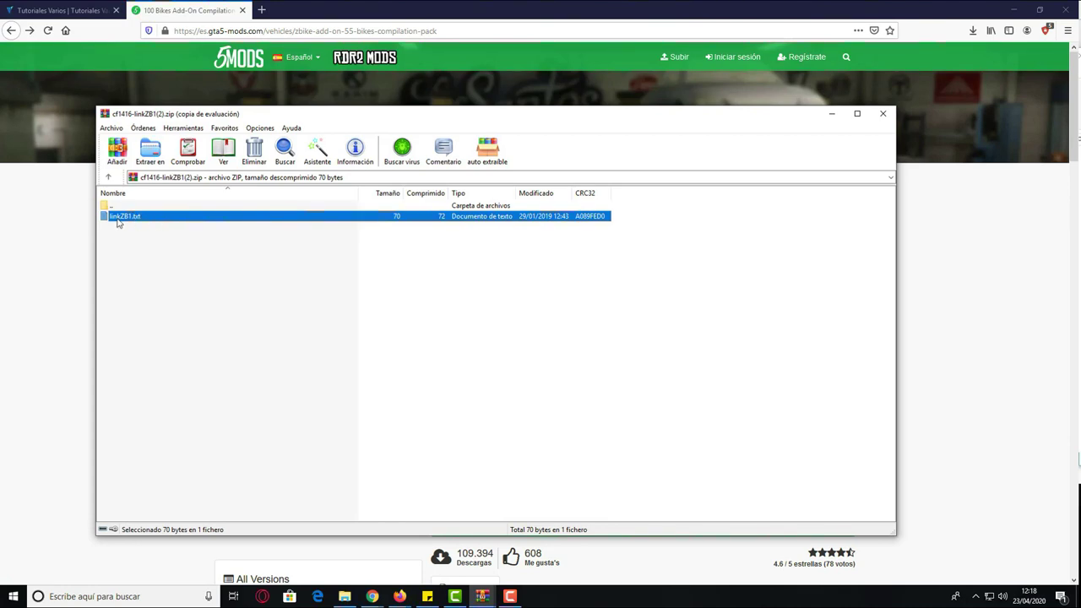
double_click(123, 217)
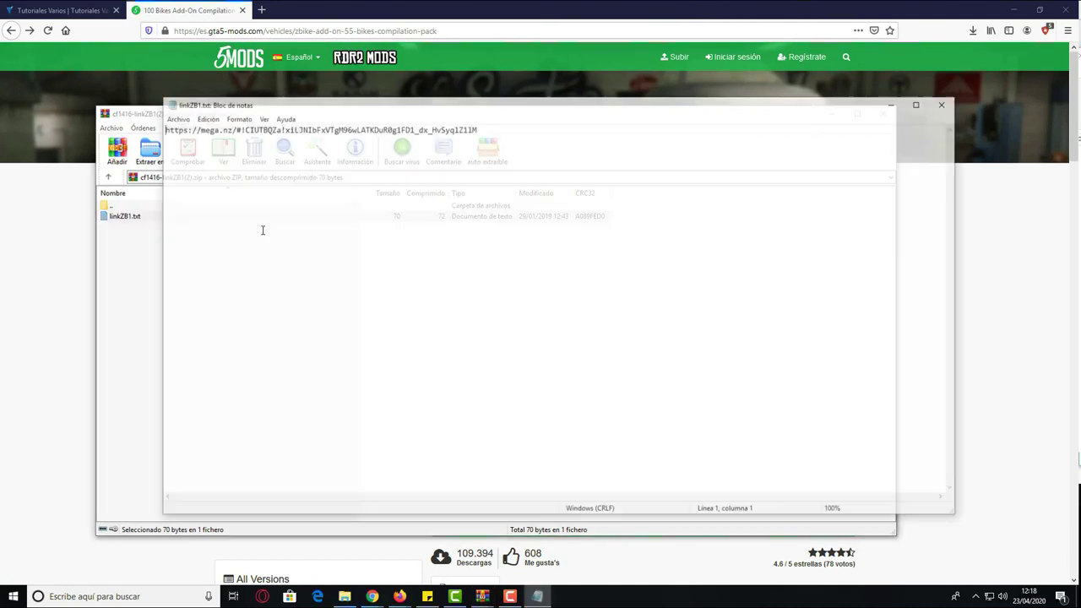
Copy the MEGA link from linkZB1.txt and load it in a new Firefox tab.
left_click_drag(503, 128, 158, 131)
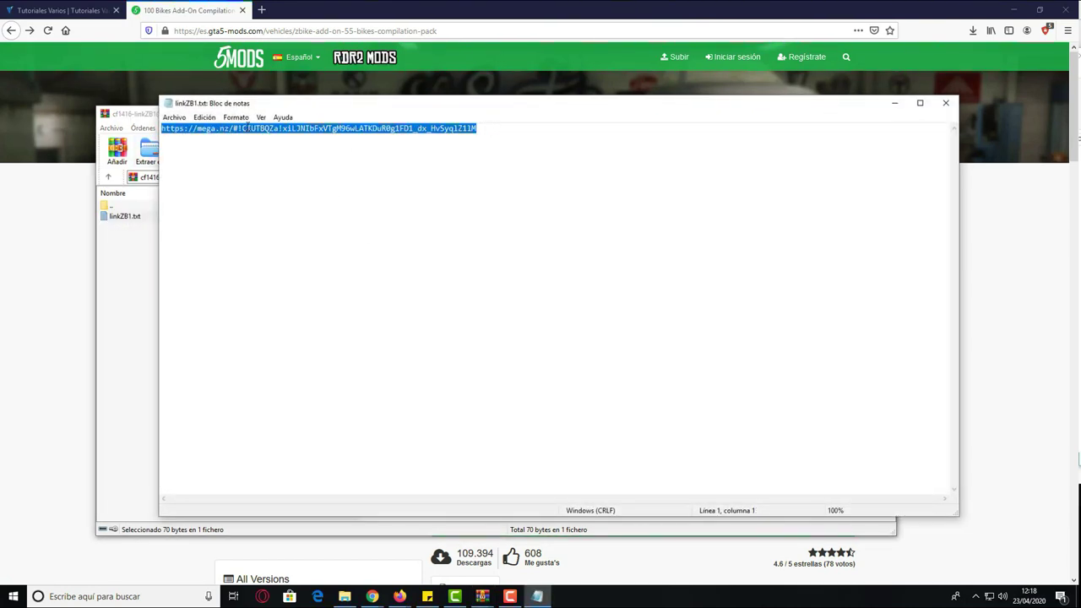
right_click(247, 128)
left_click(297, 161)
left_click(261, 10)
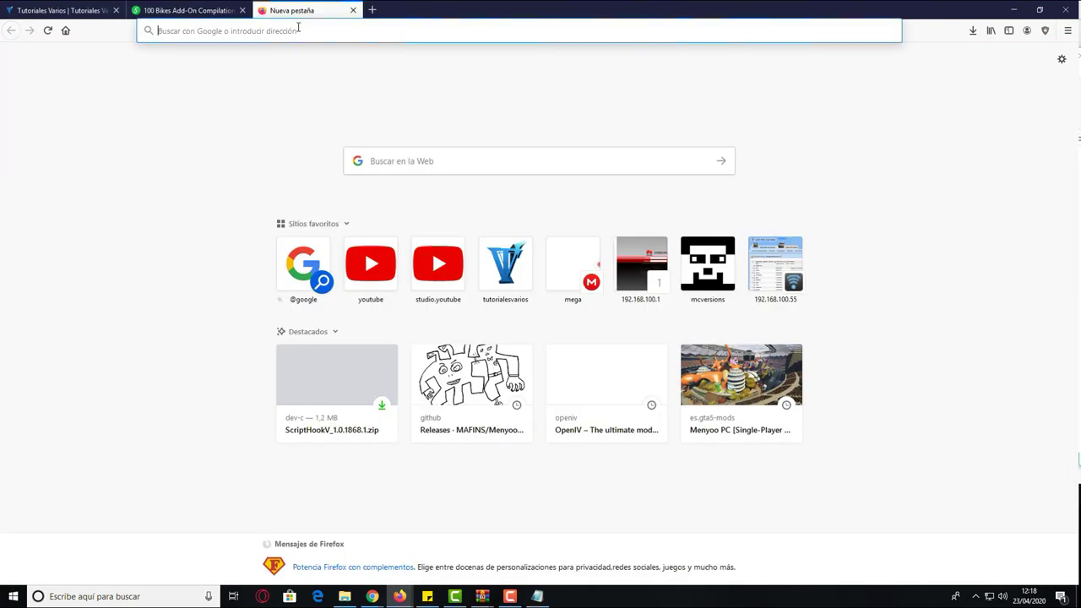
right_click(298, 28)
left_click(346, 77)
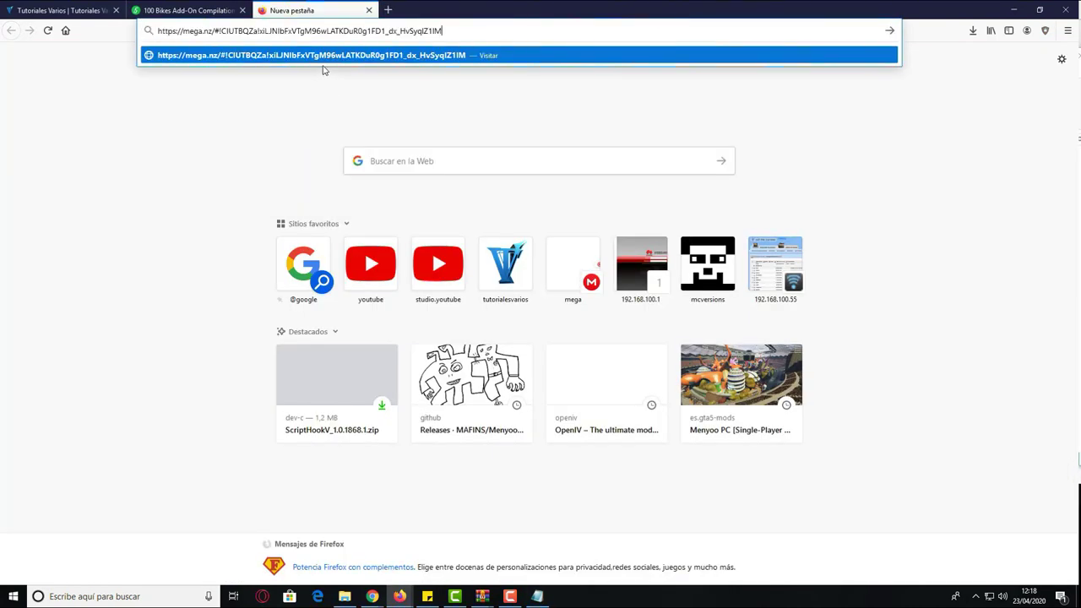
key("Return")
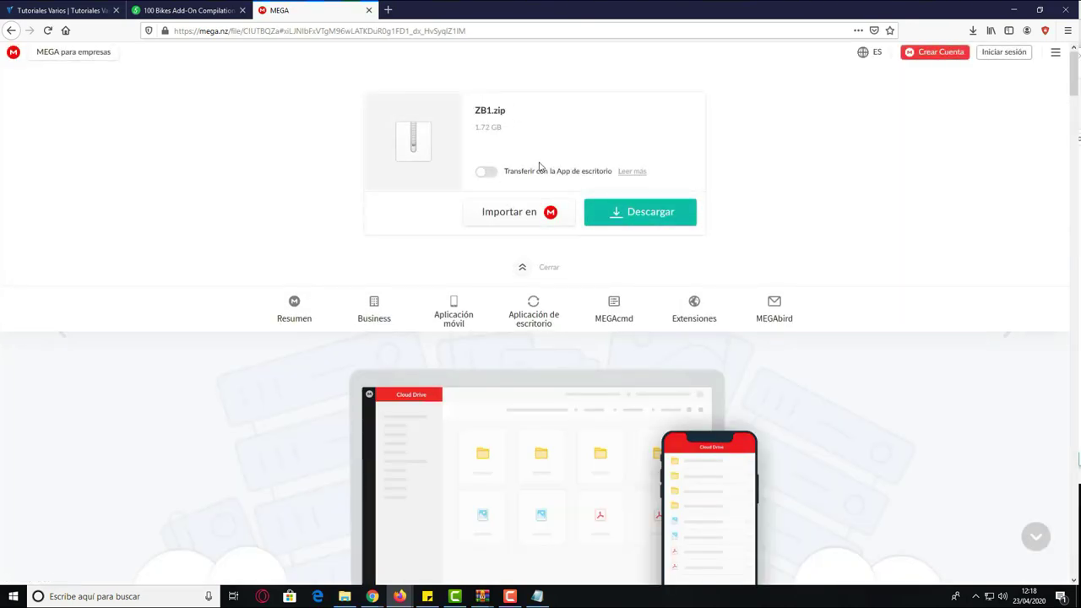
Start downloading ZB1.zip from MEGA and close the MEGA tab, abandoning the transfer.
left_click(645, 213)
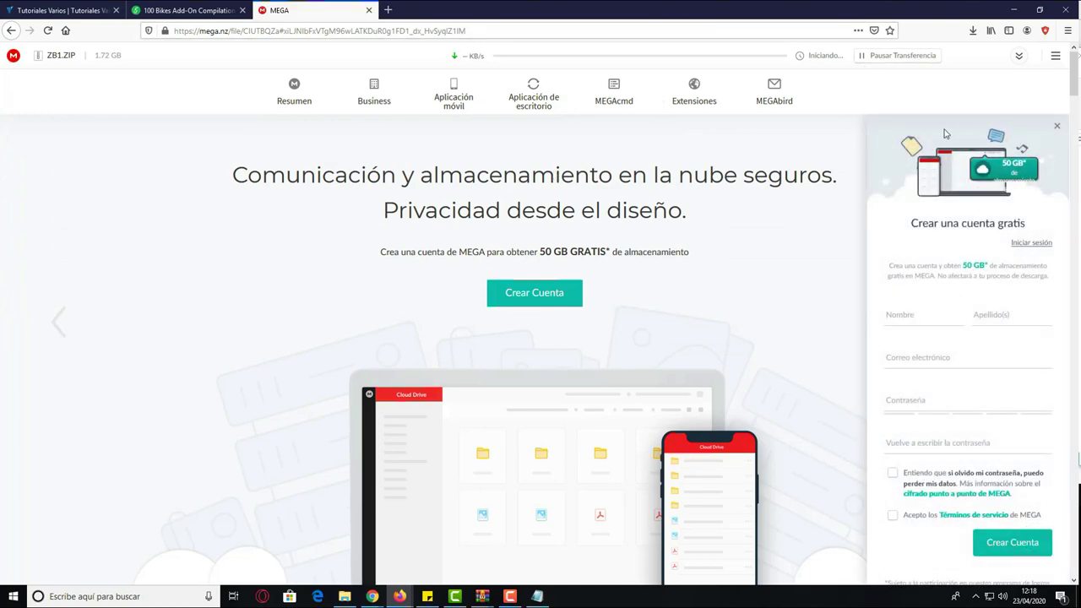
left_click(368, 11)
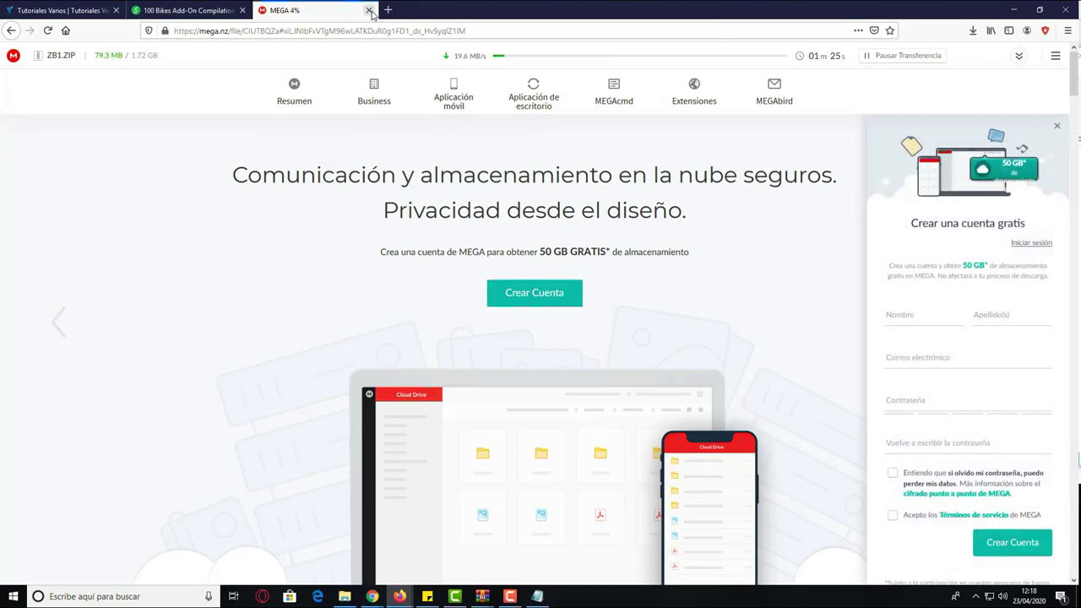
left_click(596, 261)
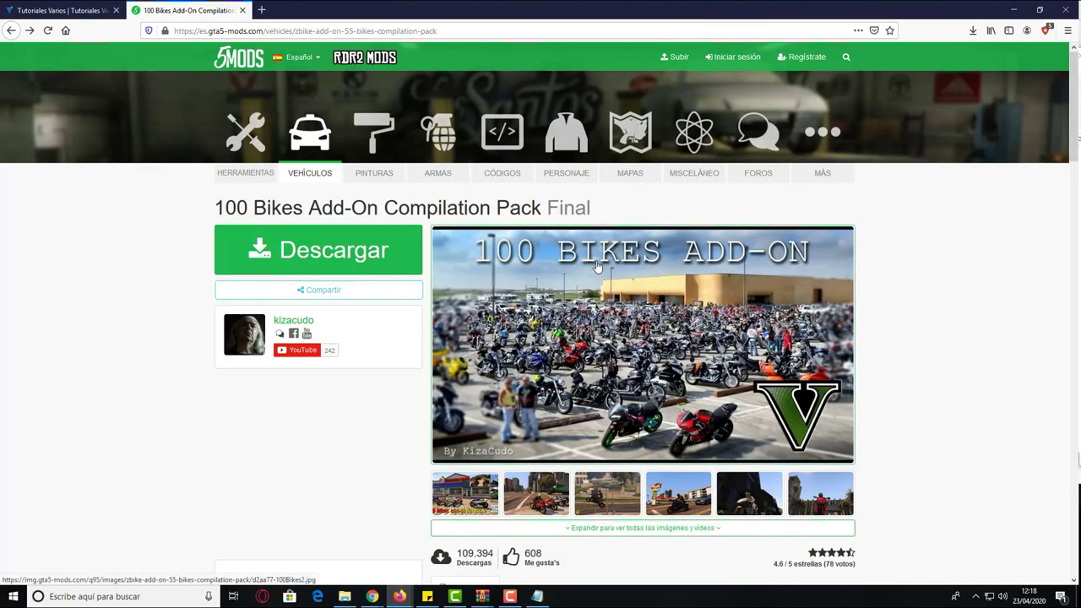
Bring up the ZB1.ZIP archive in WinRAR and select dlc.rpf inside its ZB1 folder.
left_click(480, 596)
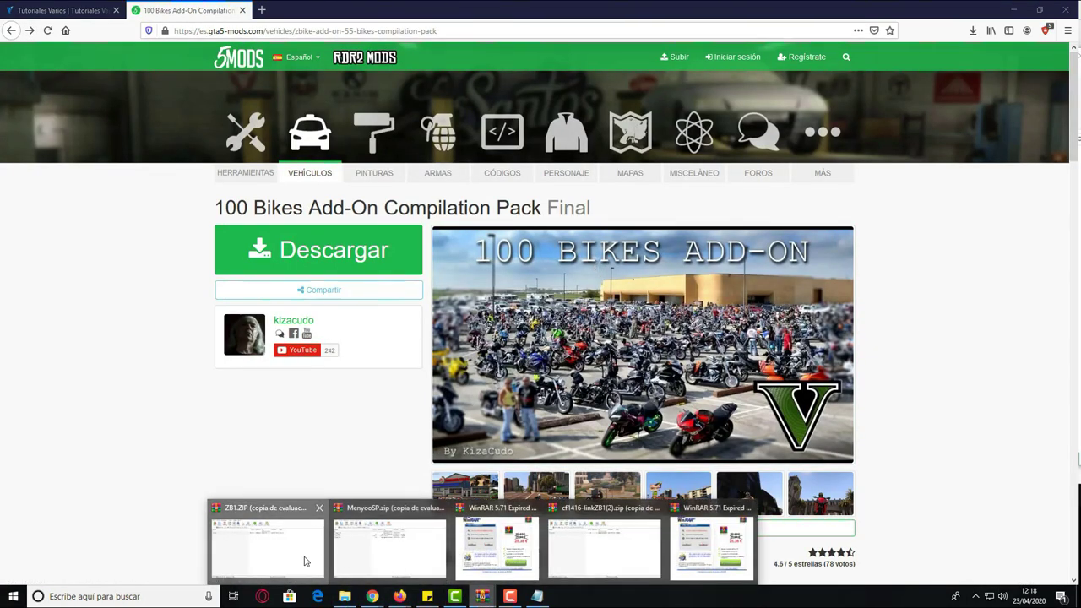
left_click(305, 561)
left_click_drag(546, 109, 396, 107)
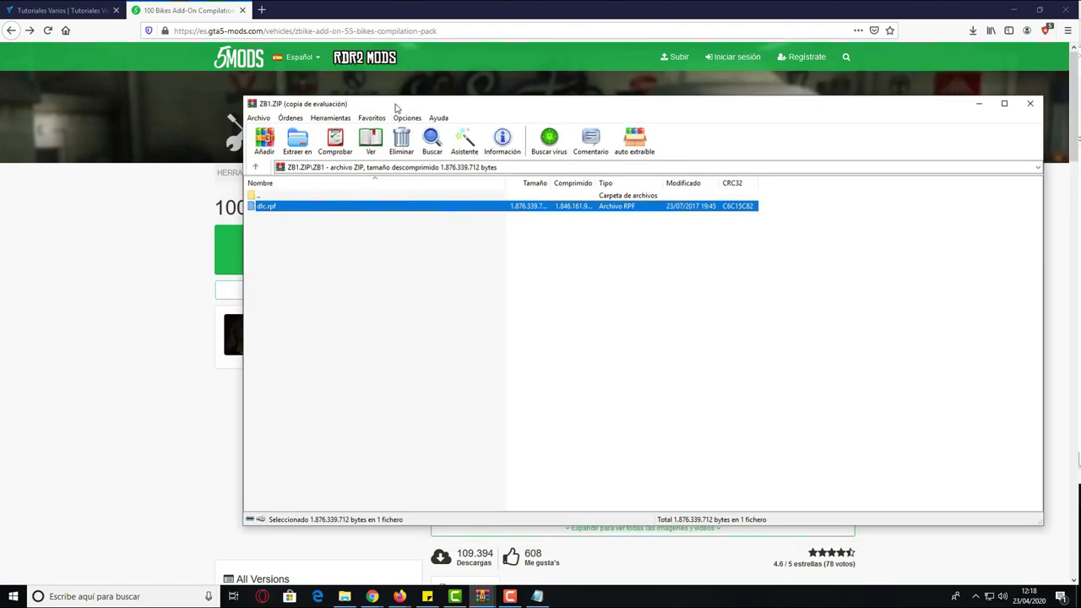
double_click(250, 198)
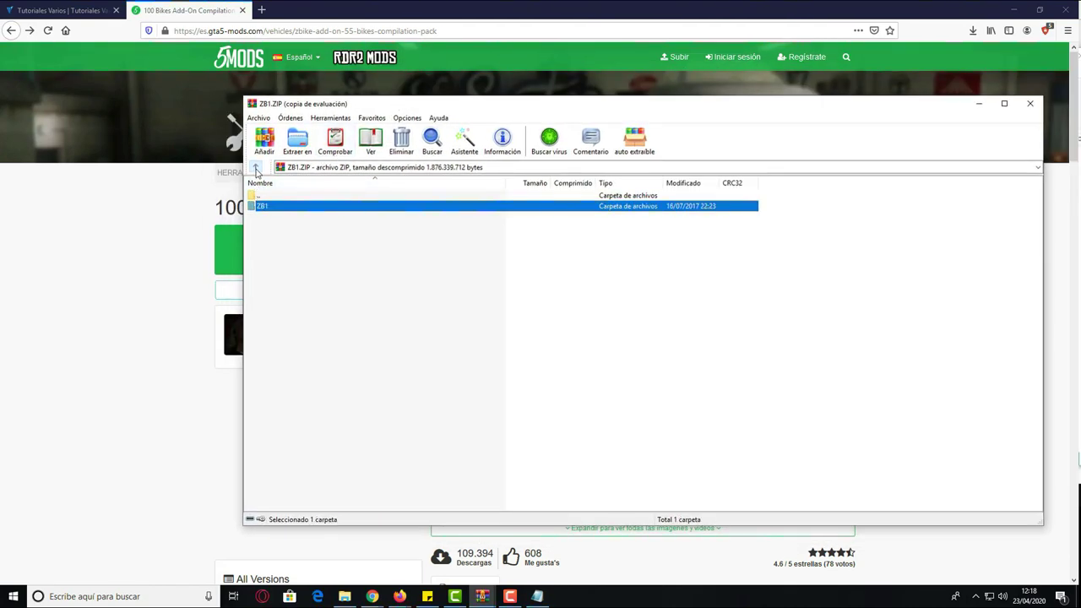
left_click(263, 210)
double_click(274, 210)
left_click_drag(268, 208, 300, 208)
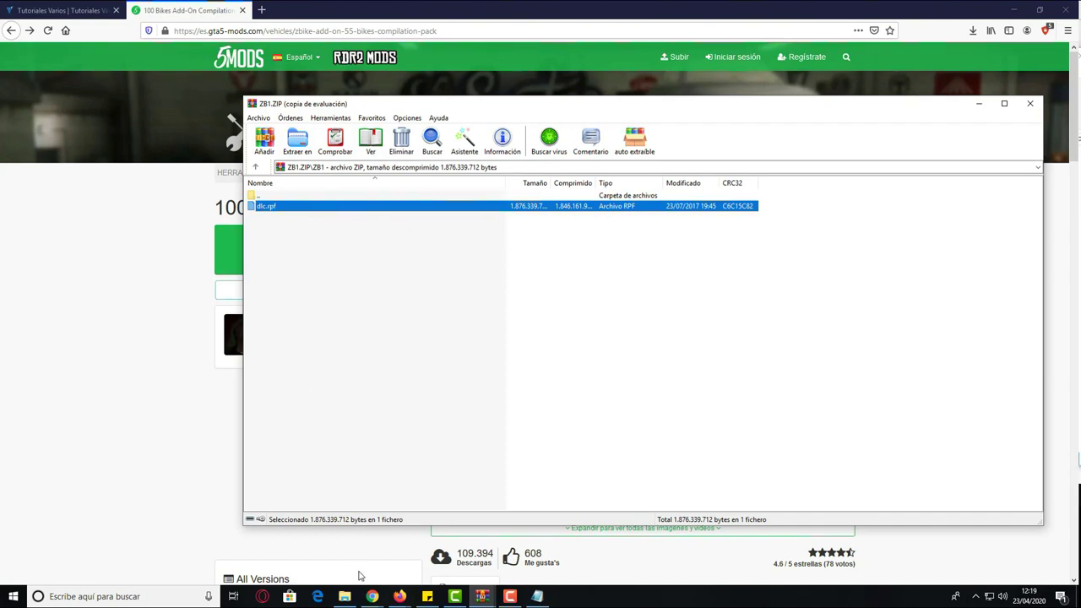
Select the mods folder in the Grand Theft Auto V directory and launch OpenIV for the Windows version of Grand Theft Auto V.
left_click(345, 596)
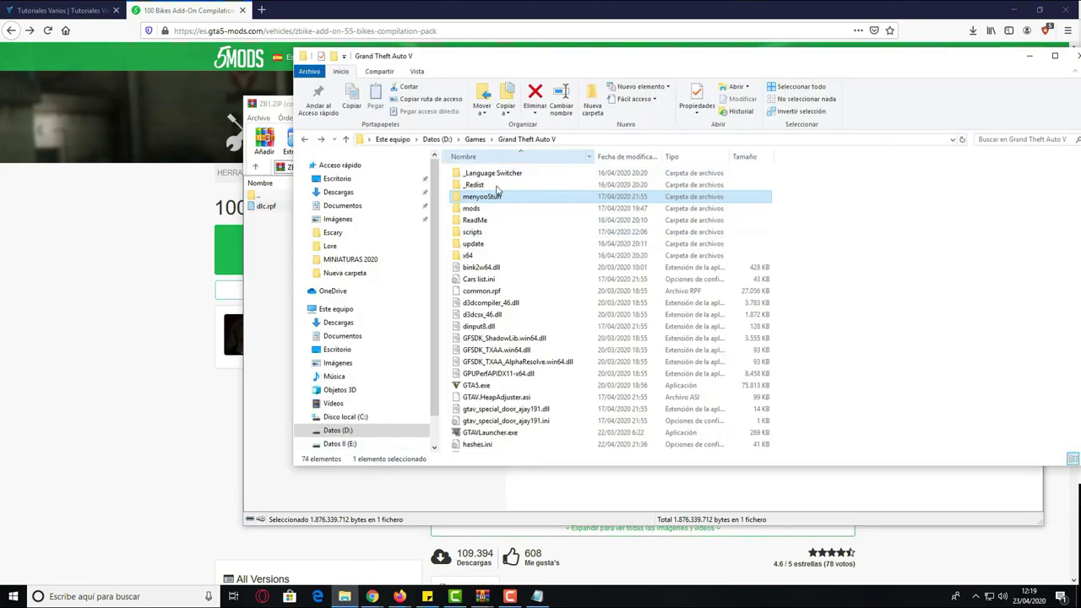
left_click(478, 211)
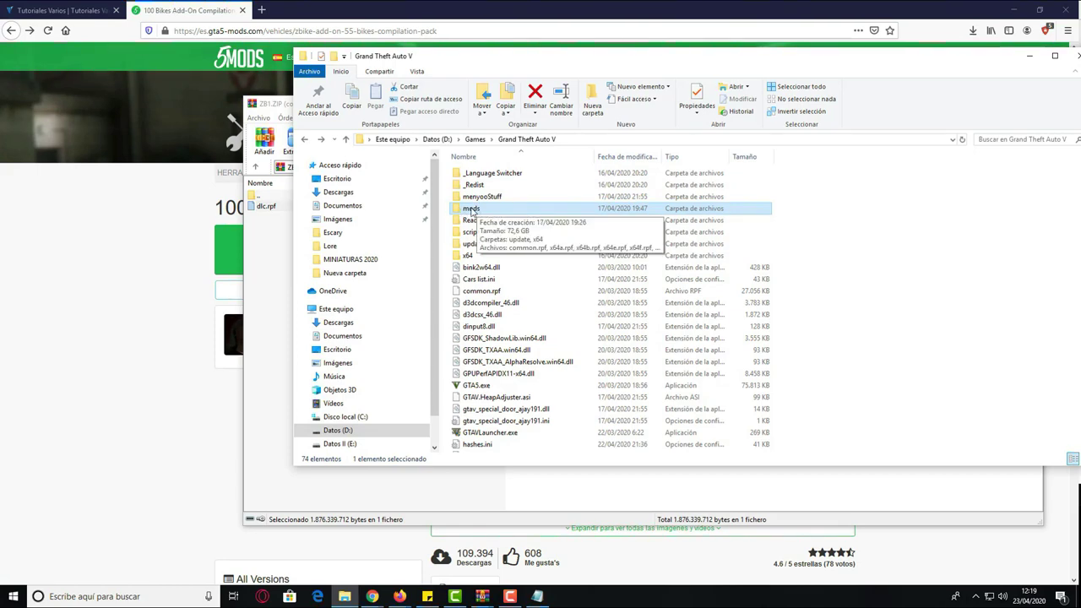
left_click(99, 598)
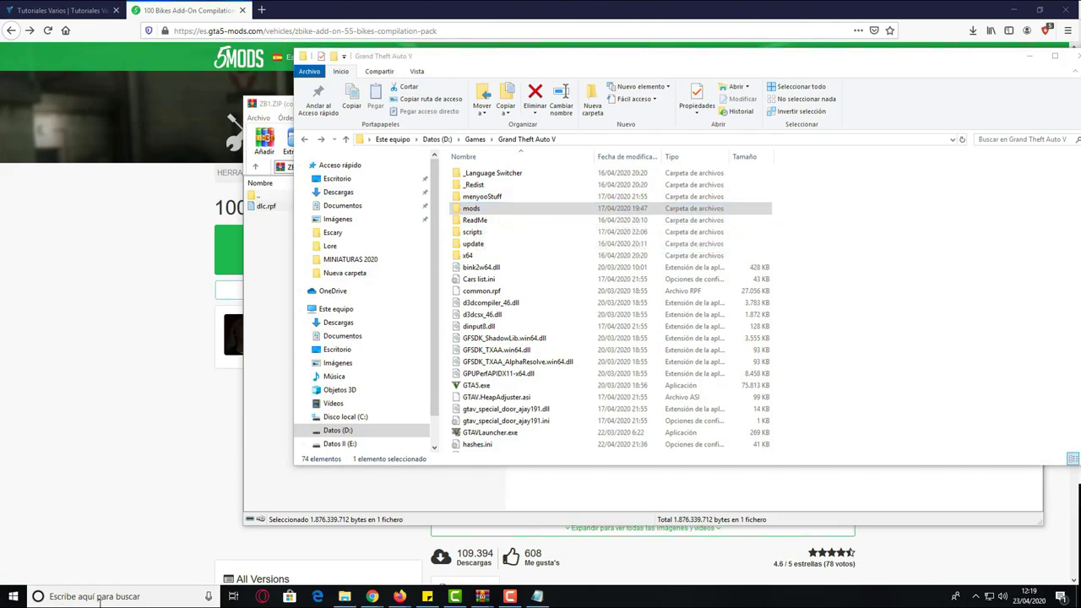
type("ip")
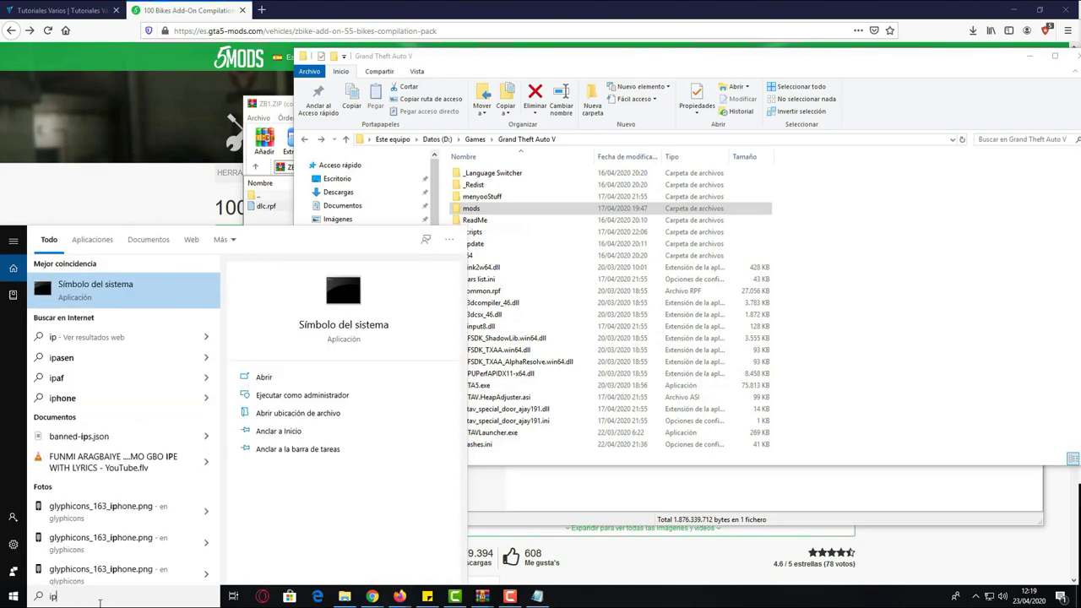
key("BackSpace")
key("BackSpace")
type("o")
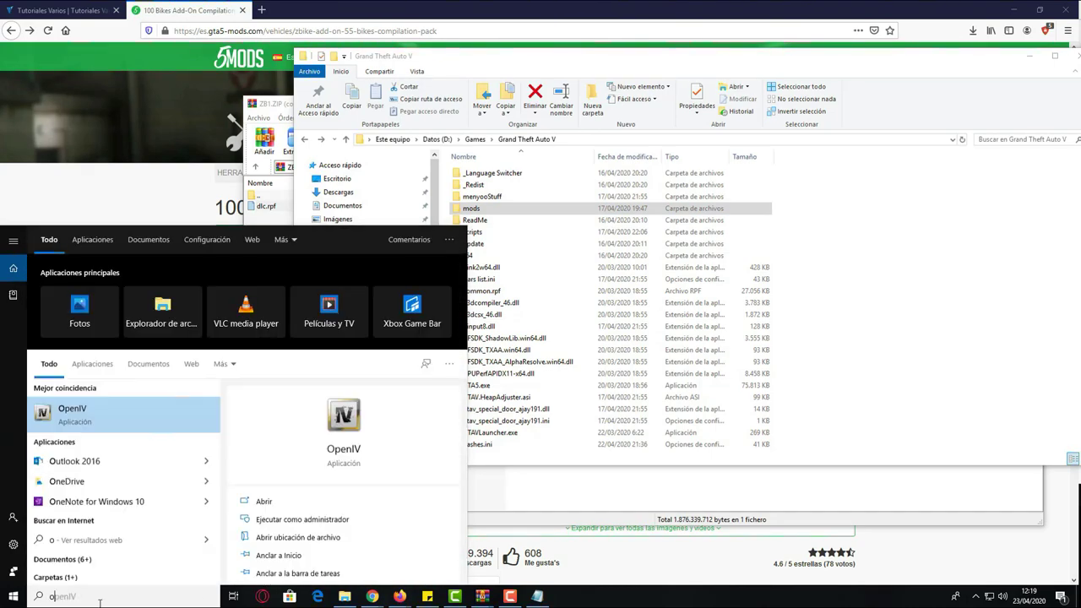
key("Escape")
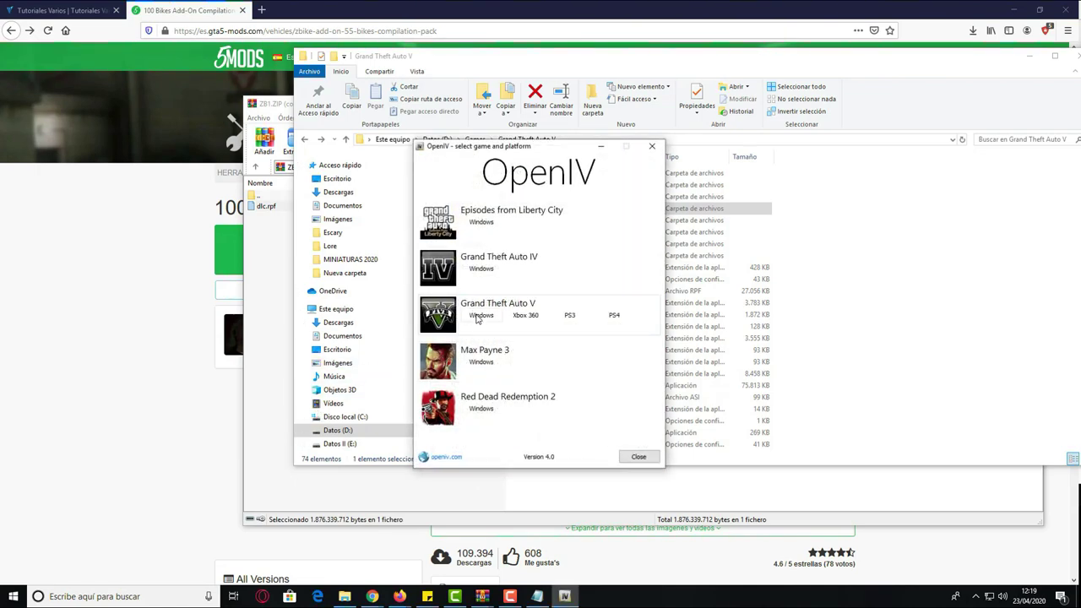
left_click(477, 317)
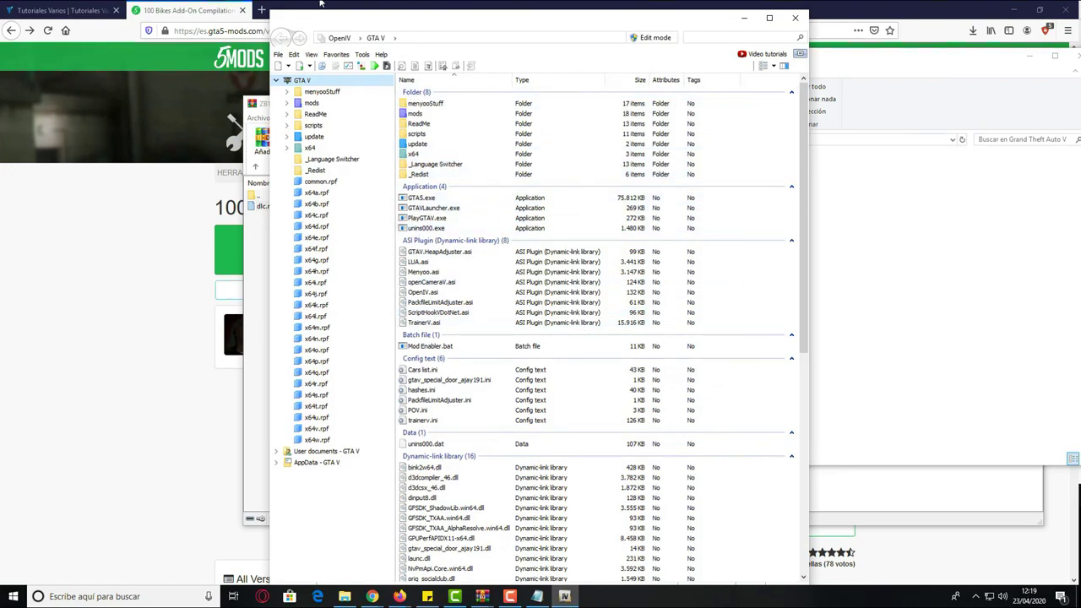
Check the ASI Manager for the required plugins, close it and open the update folder inside mods.
left_click(348, 68)
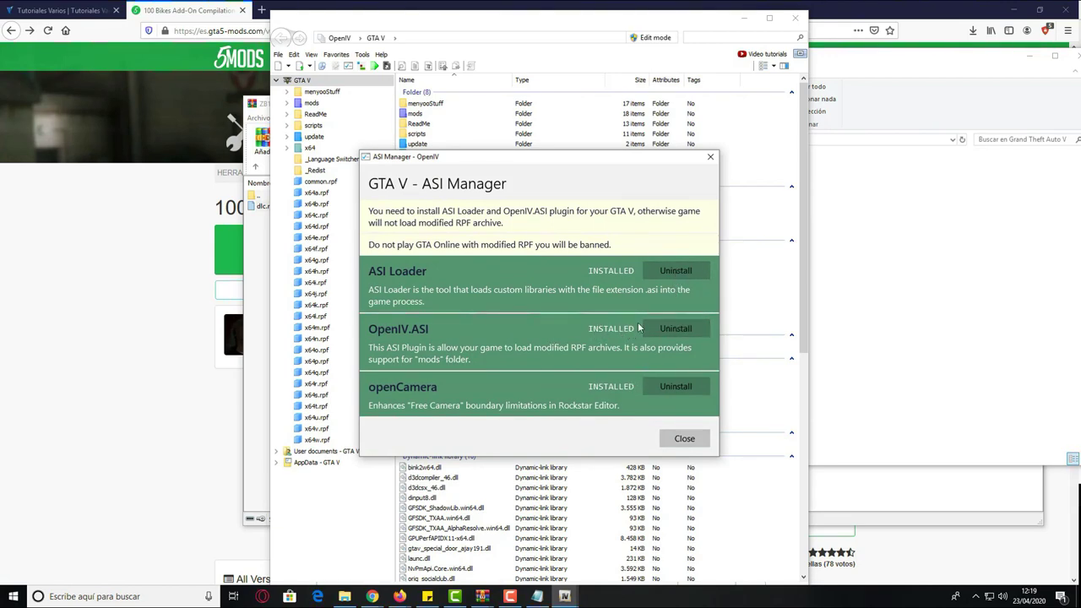
left_click(684, 440)
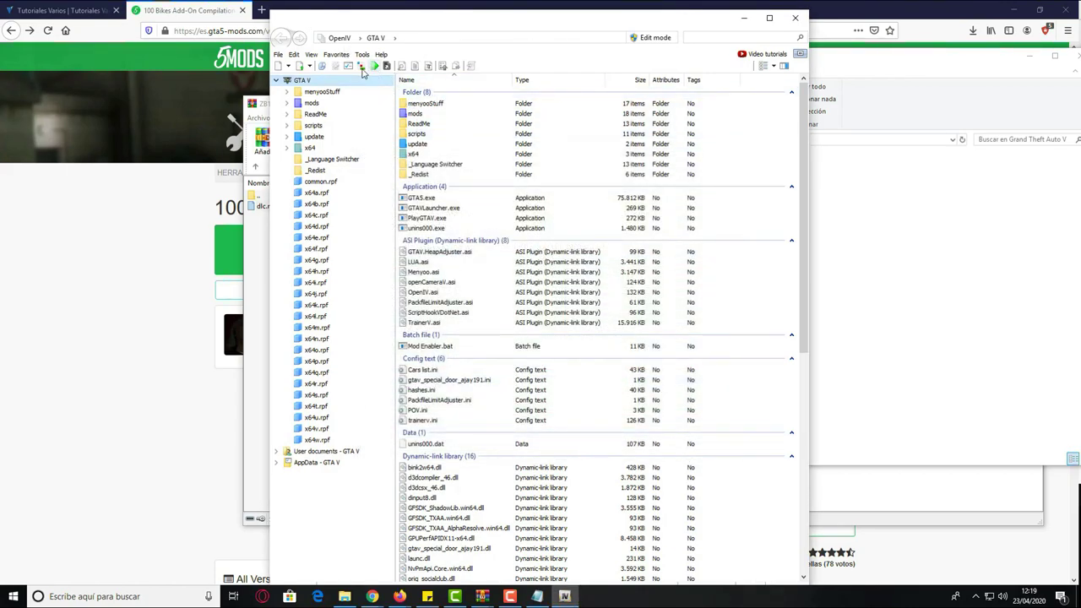
left_click(415, 114)
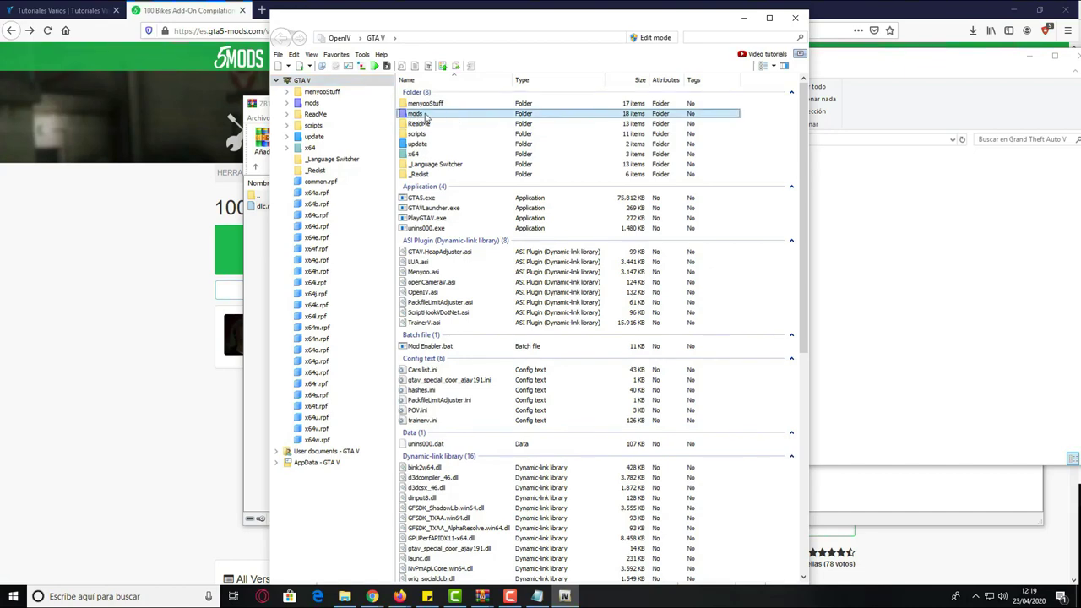
double_click(415, 114)
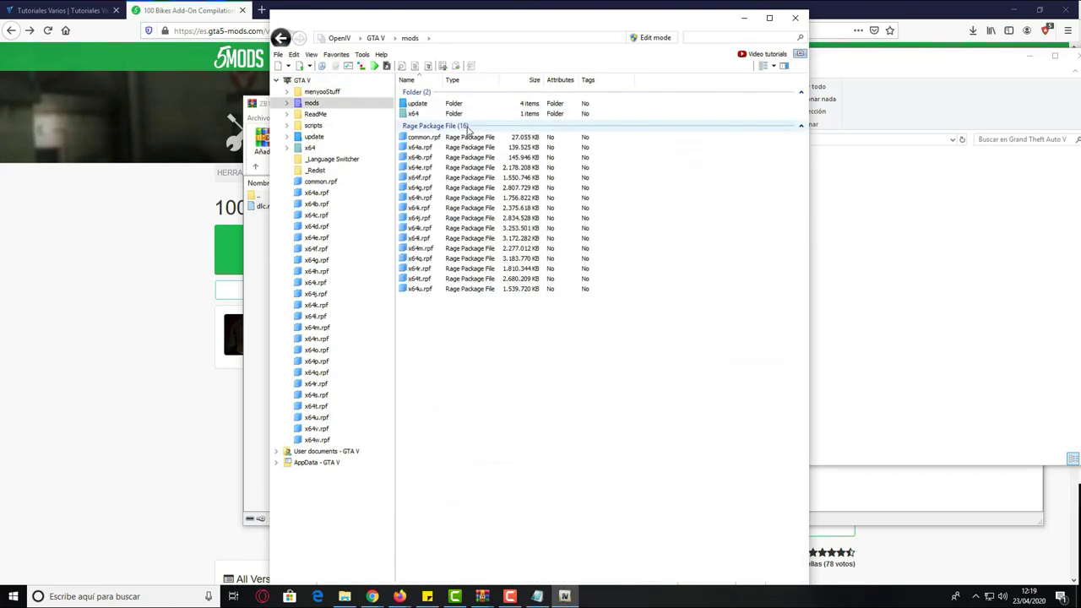
double_click(414, 104)
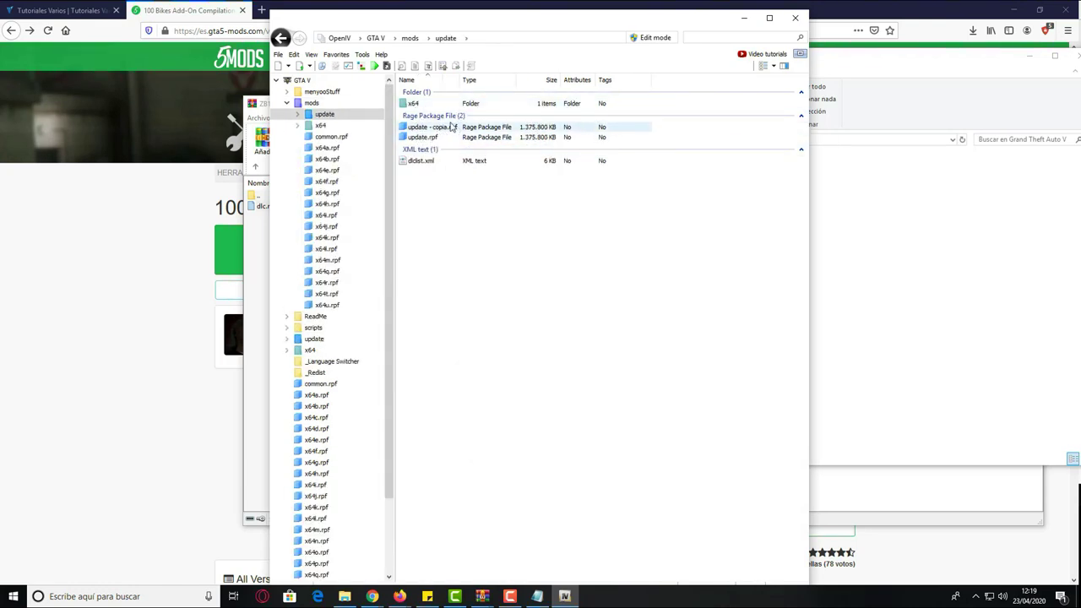
Select update.rpf in OpenIV's mods update folder, switch to File Explorer and open the update folder inside mods.
left_click(422, 138)
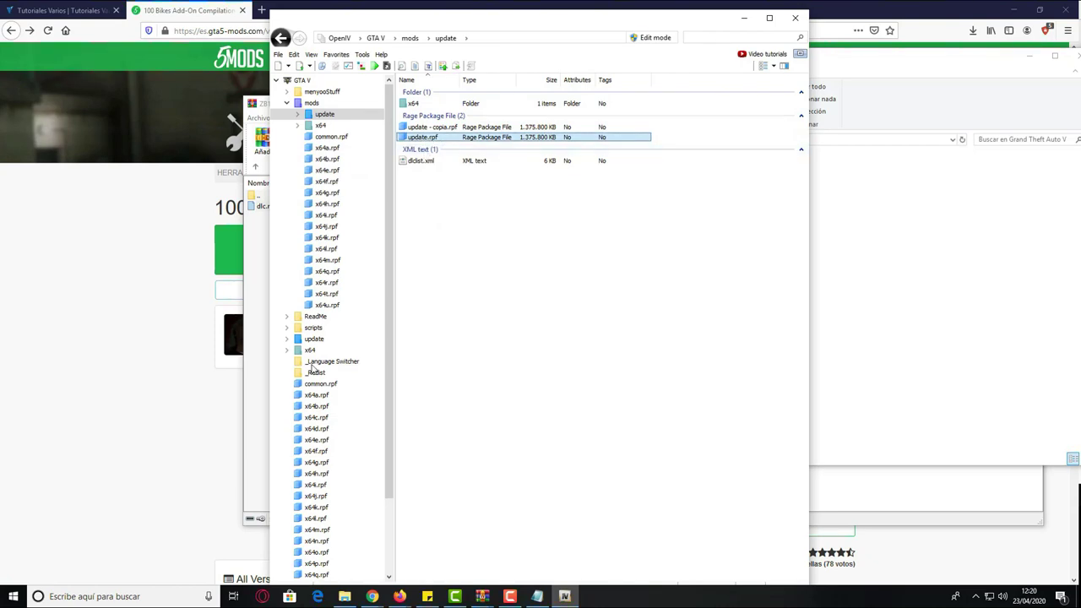
left_click(345, 596)
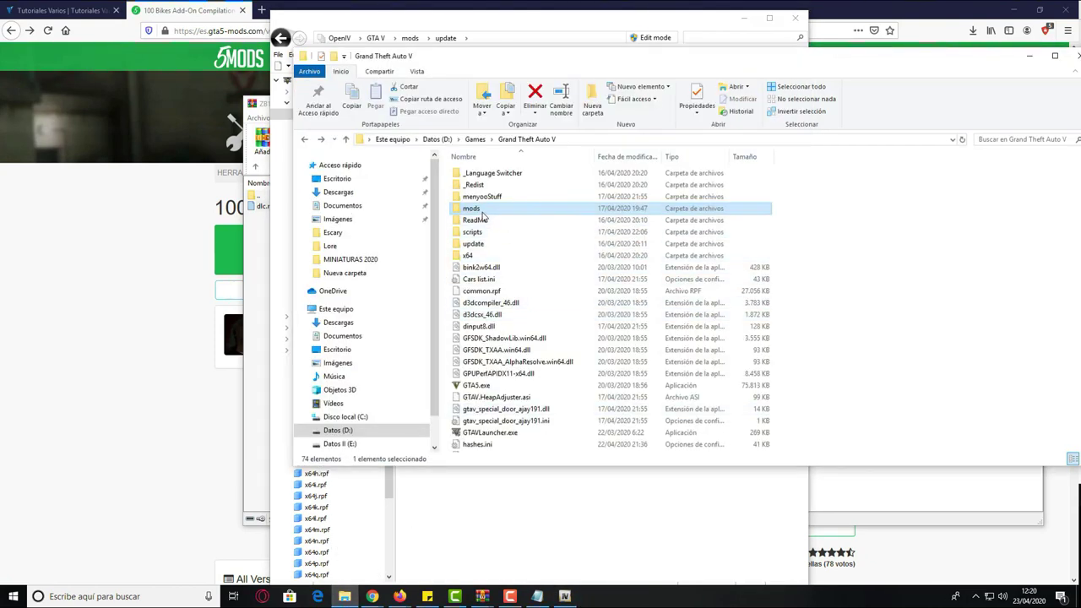
double_click(480, 209)
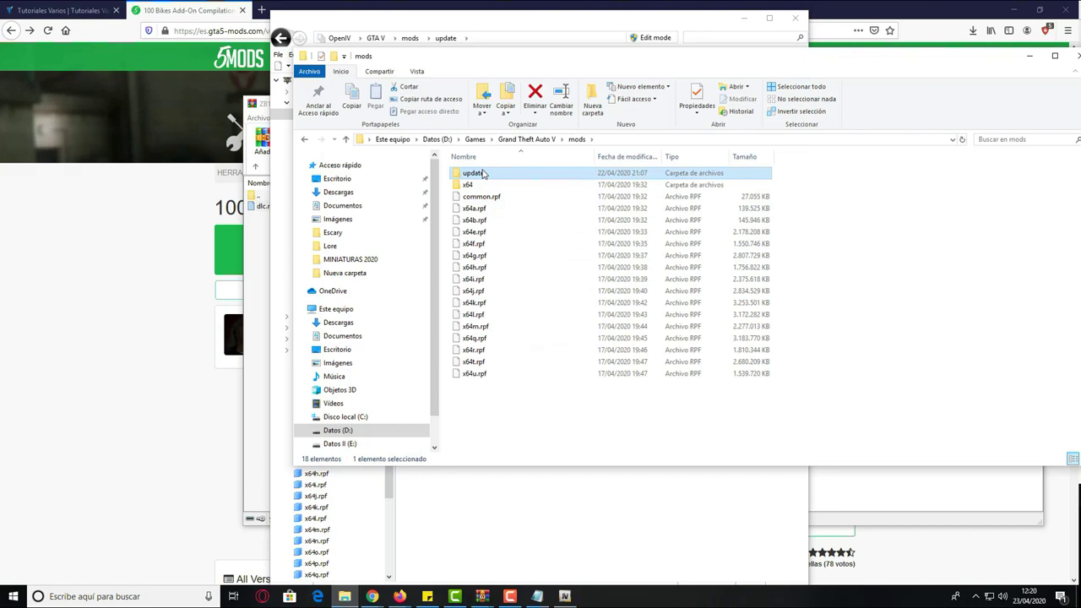
double_click(476, 173)
left_click(577, 138)
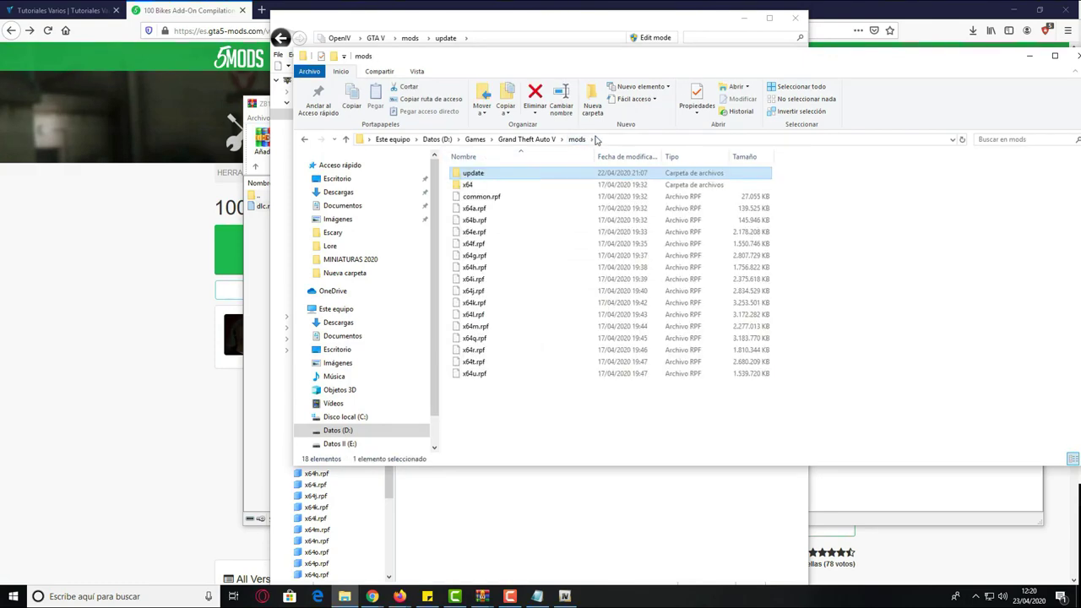
key("alt+Left")
Locate update.rpf and its backup update - copia.rpf in the update folder, and minimize File Explorer.
left_click(485, 198)
left_click(487, 210)
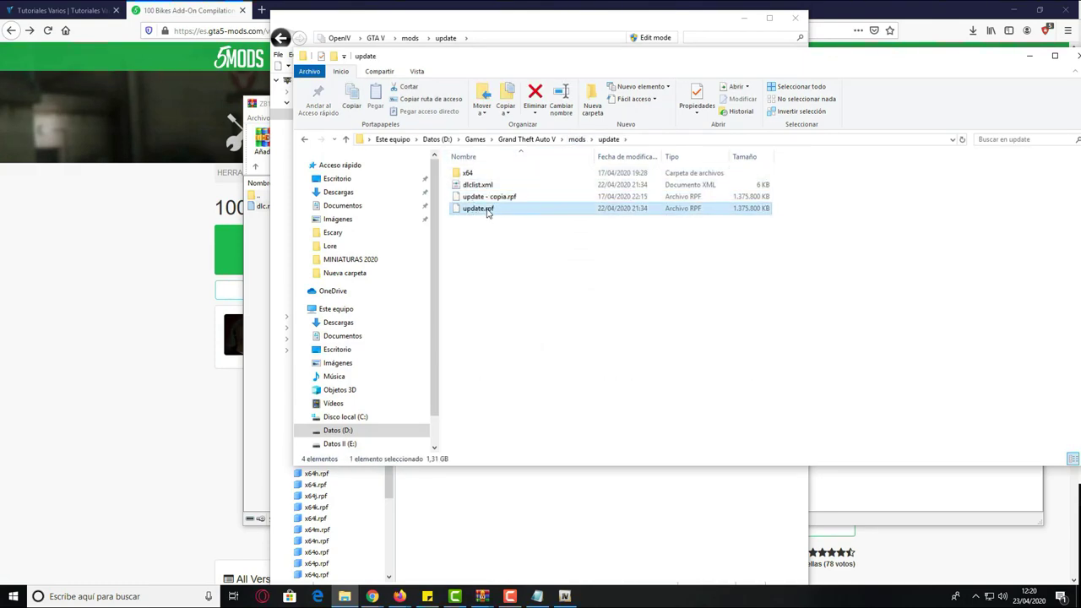
key("Up")
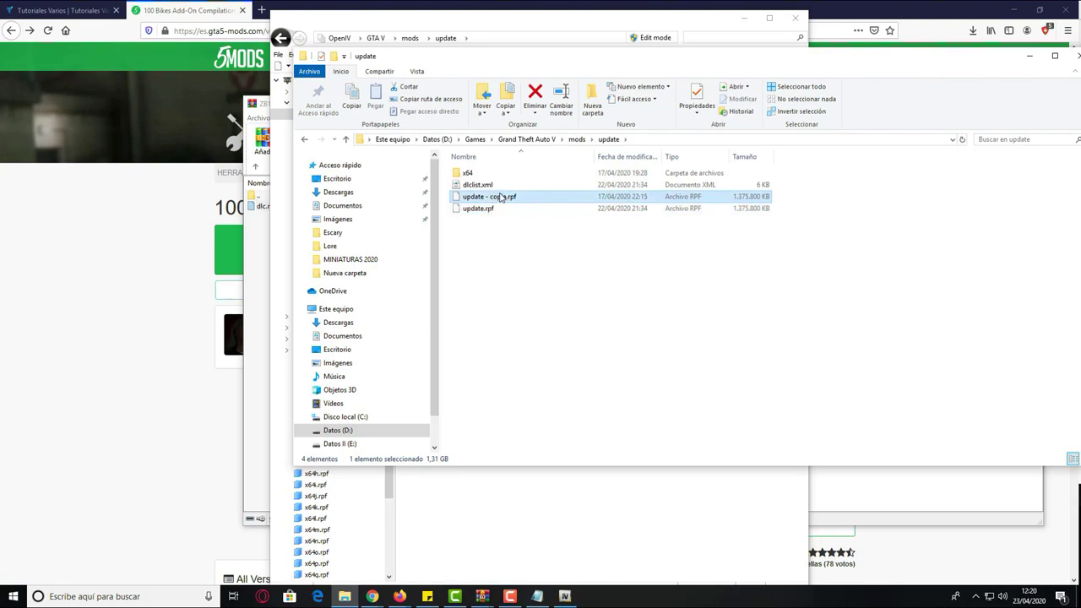
left_click(491, 209)
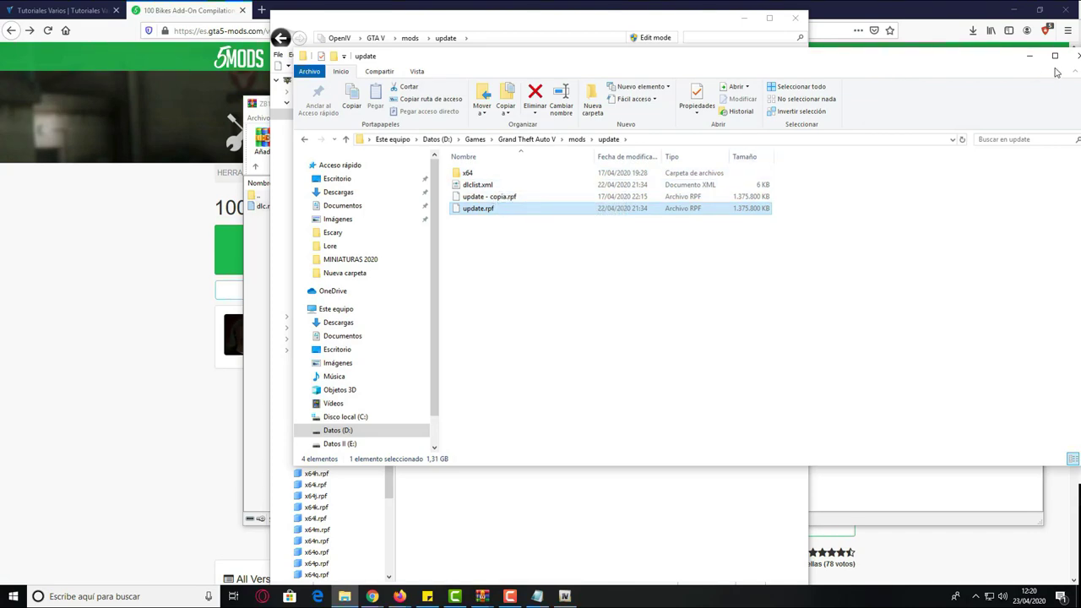
double_click(974, 59)
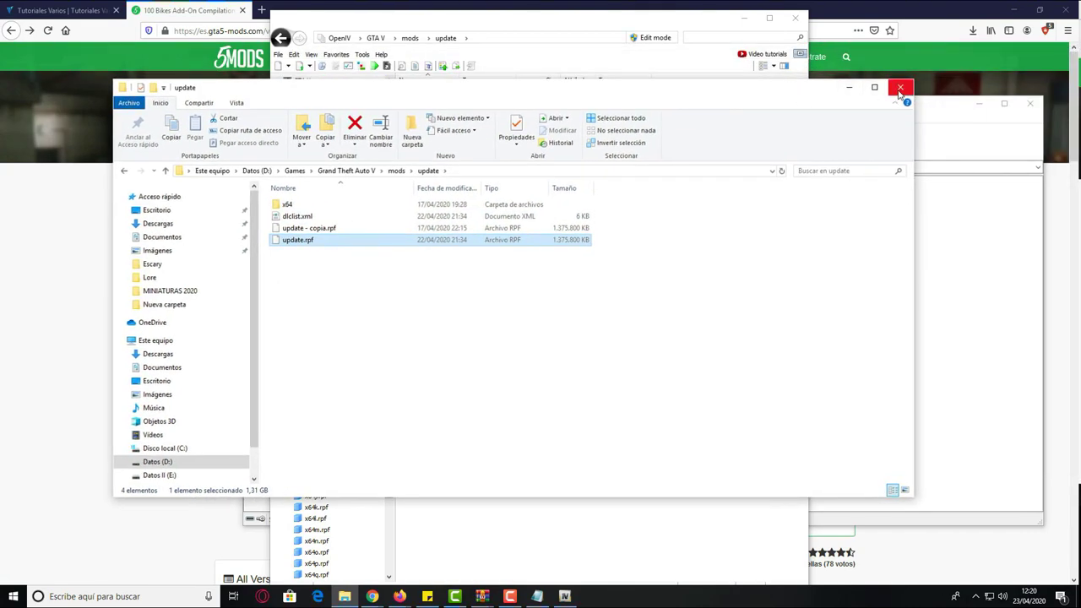
left_click(848, 88)
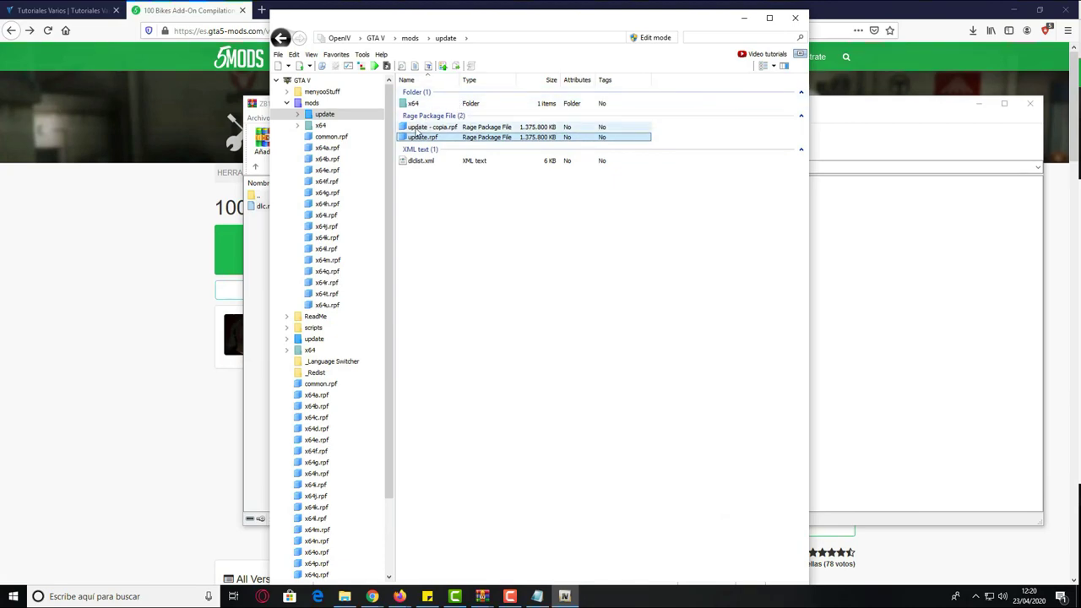
Open x64 and dlcpacks in OpenIV, look through the add-on folders and minimize OpenIV.
left_click(418, 104)
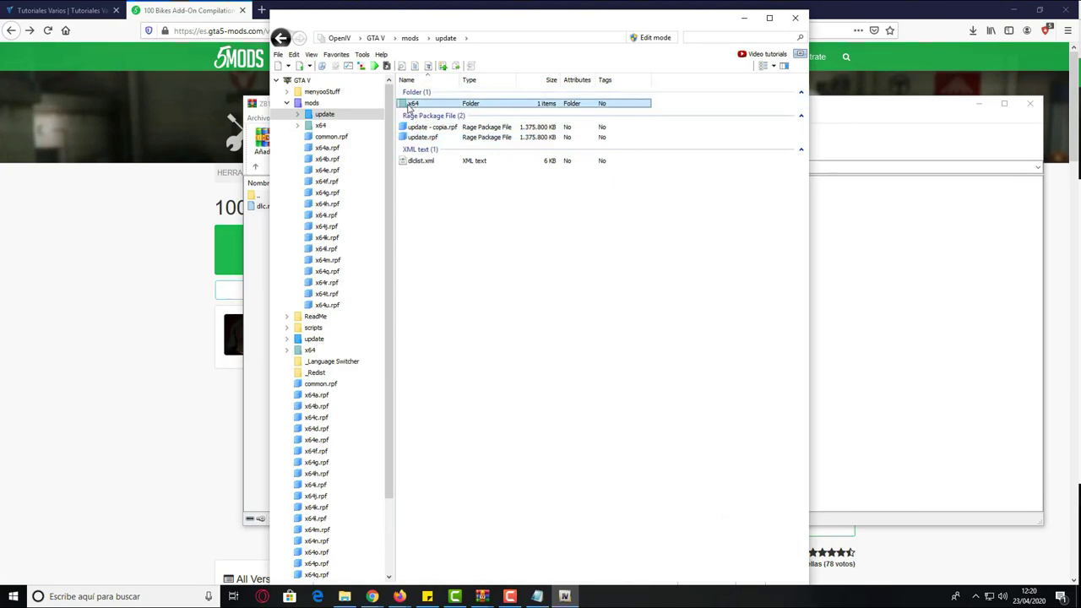
double_click(413, 104)
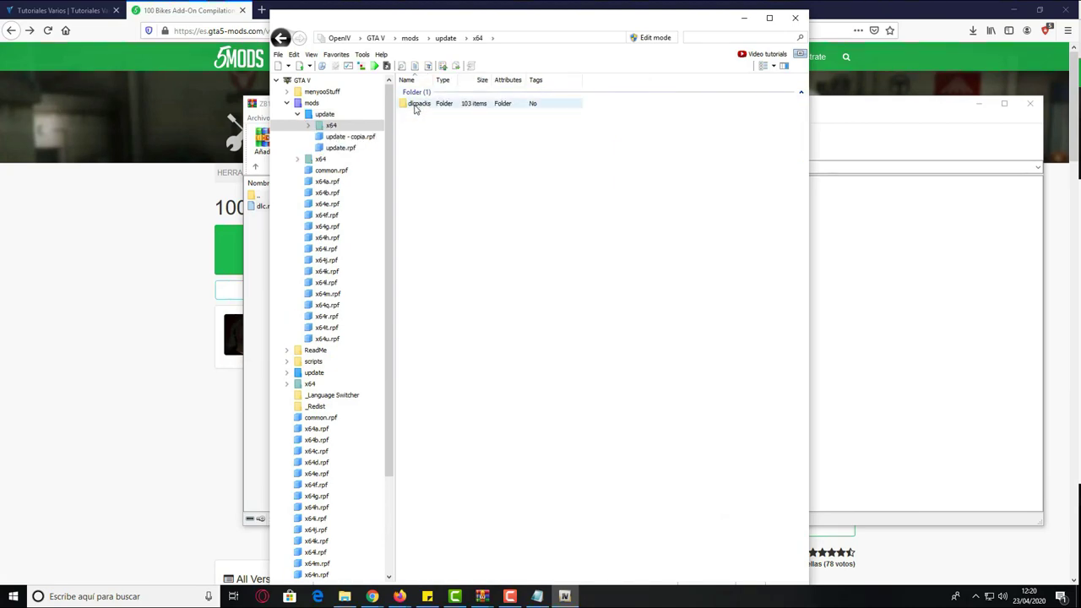
double_click(413, 103)
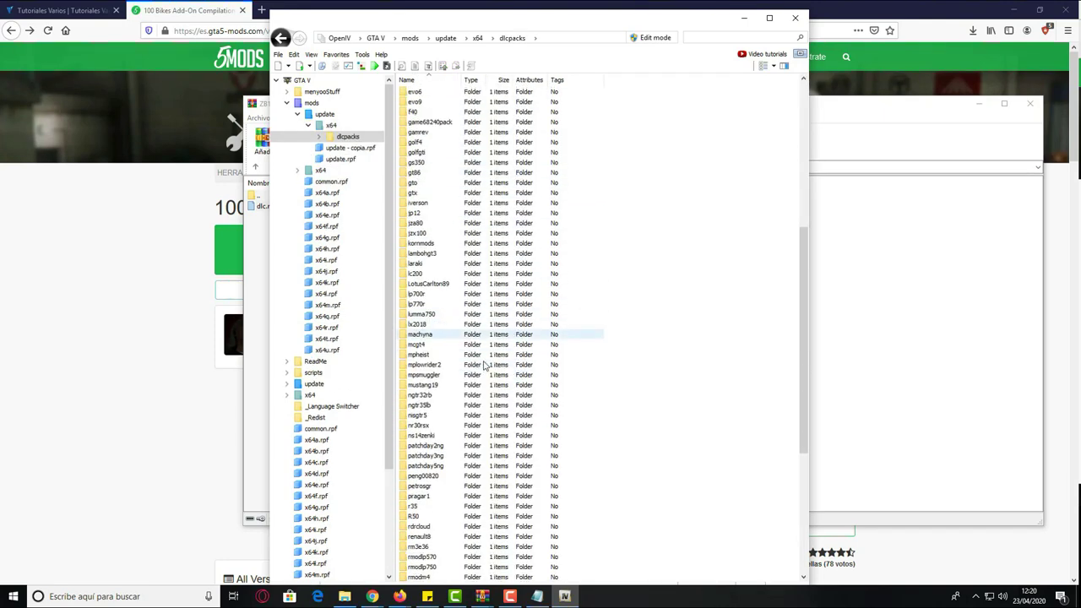
scroll(507, 346, "down", 14)
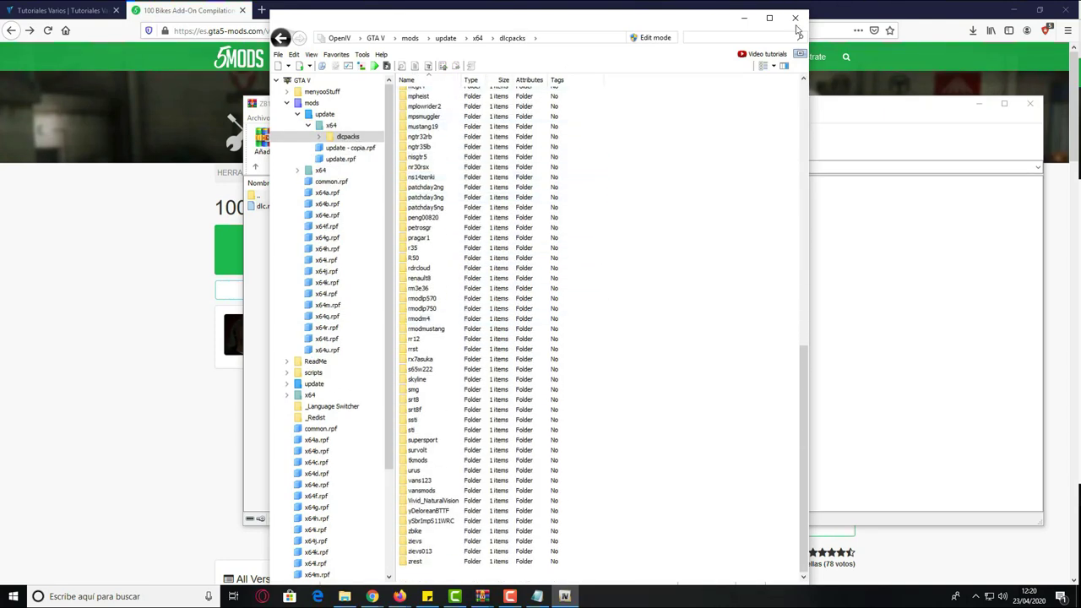
left_click(743, 18)
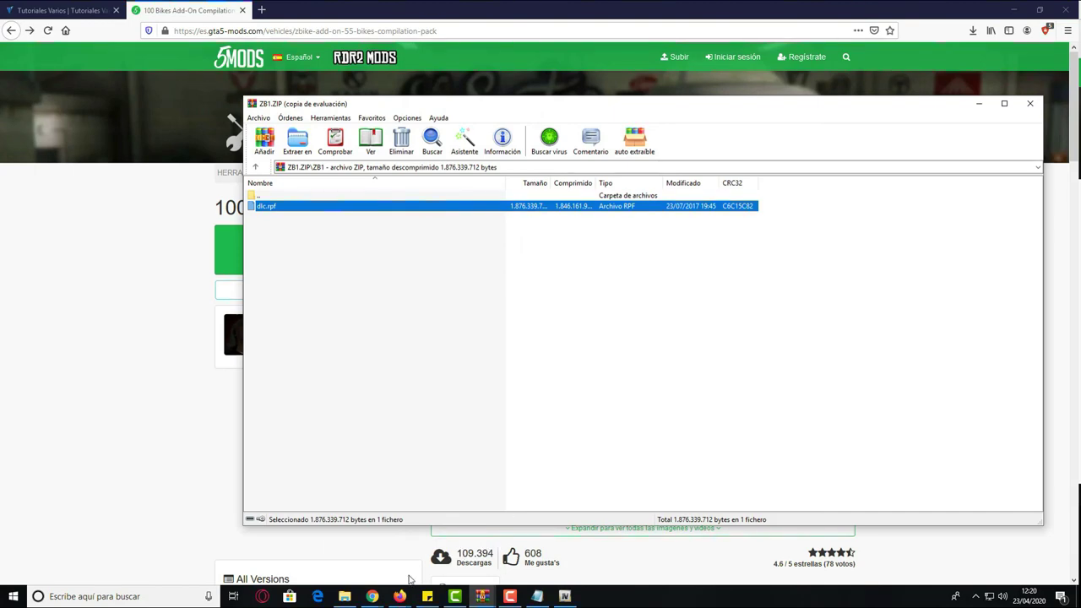
In File Explorer, open the zbike folder under Grand Theft Auto V\mods\update\x64\dlcpacks.
left_click(345, 596)
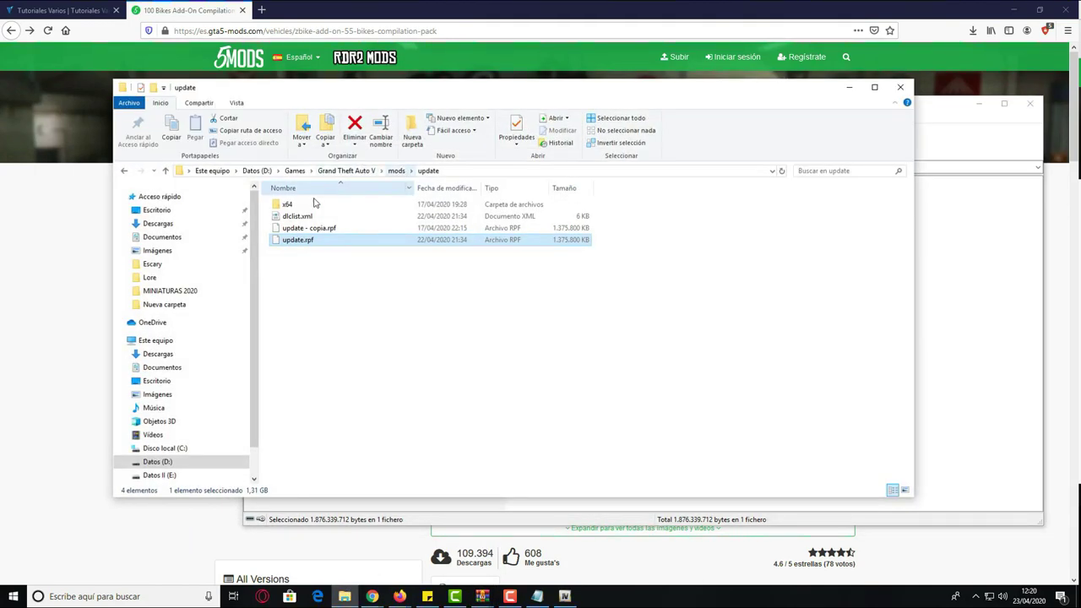
left_click(368, 175)
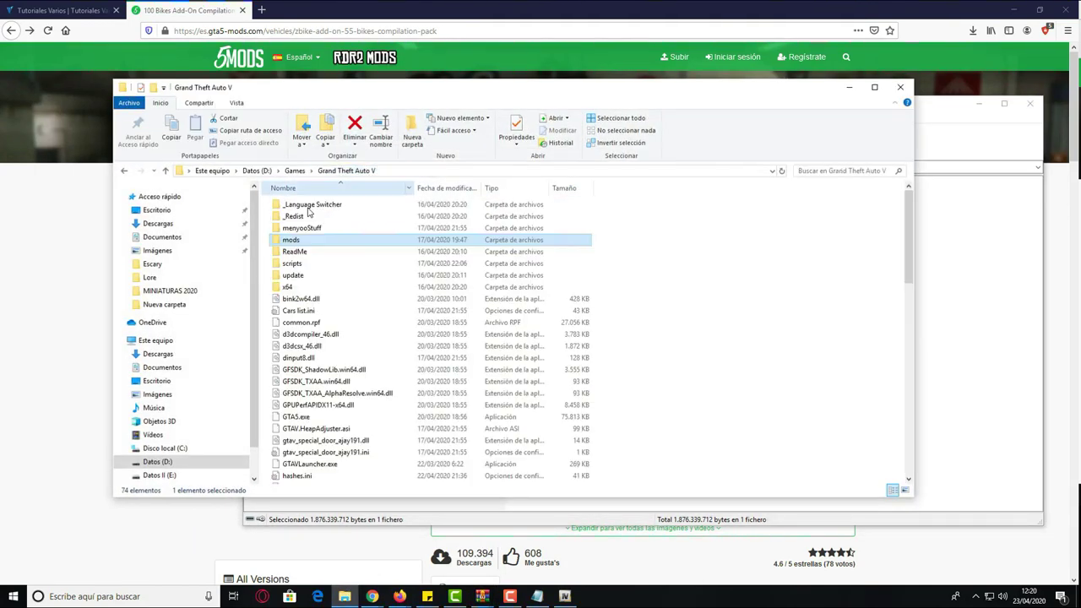
double_click(292, 242)
double_click(312, 208)
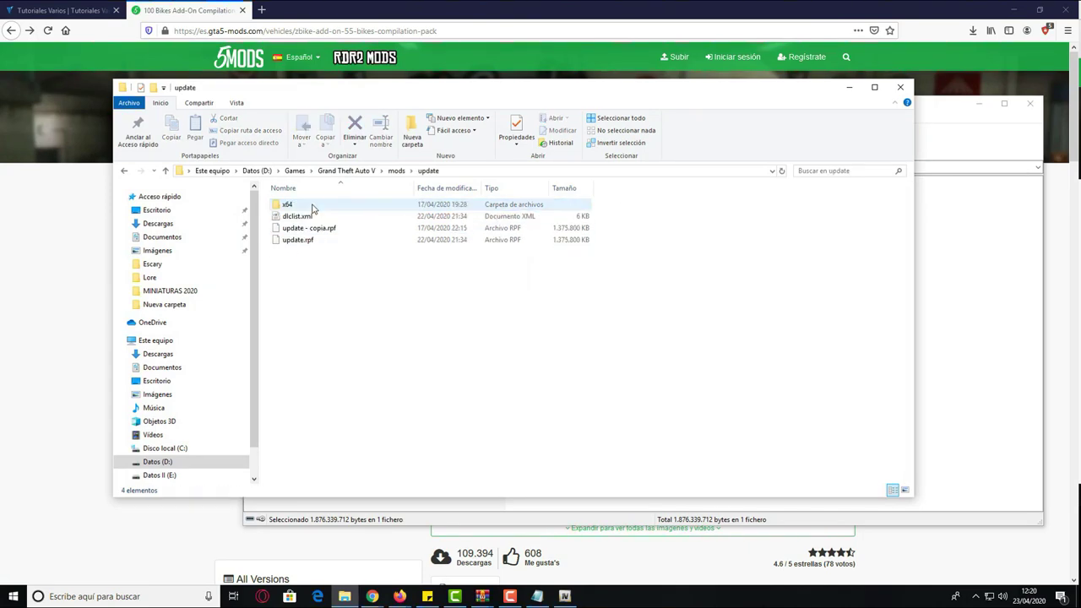
double_click(312, 207)
double_click(311, 207)
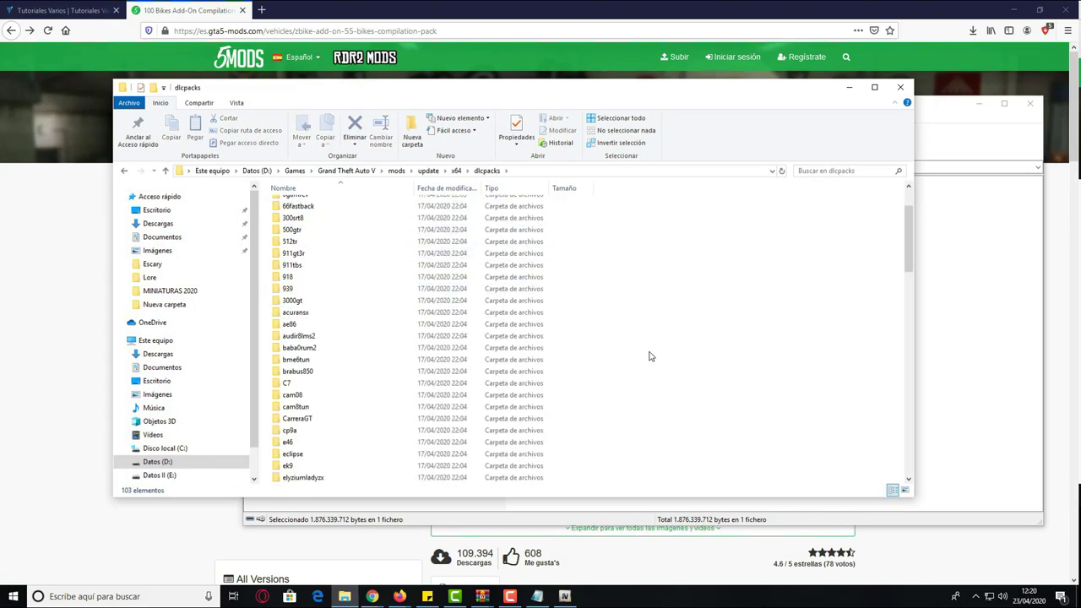
scroll(647, 355, "down", 20)
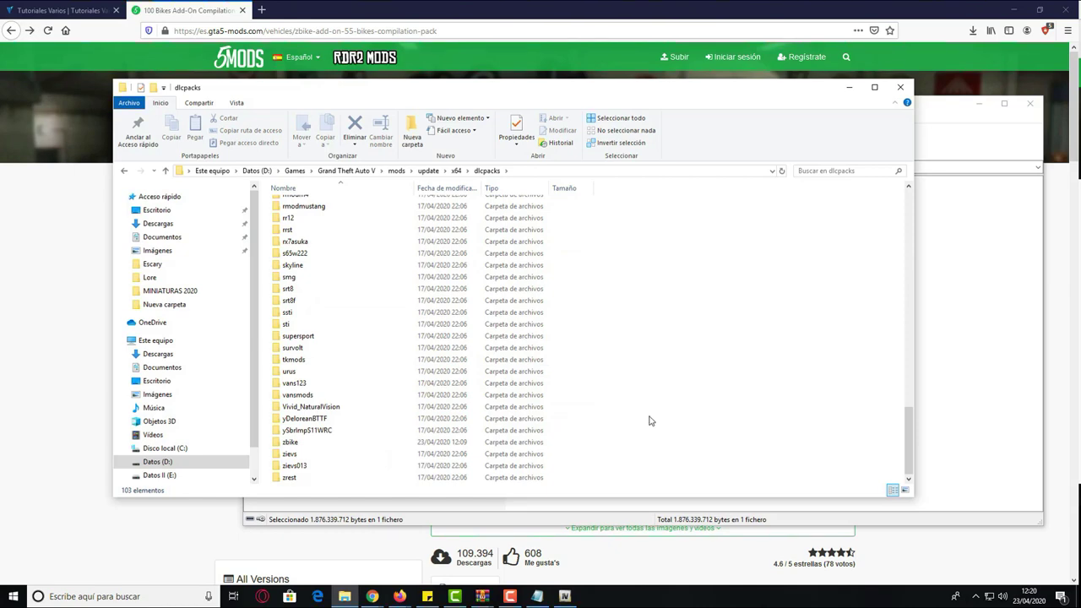
left_click(290, 443)
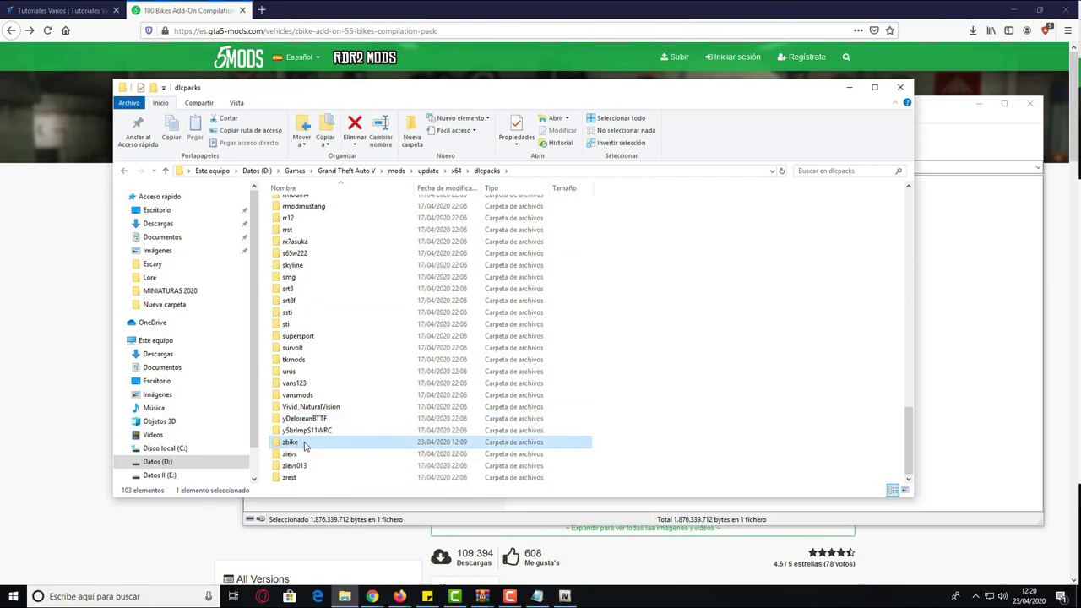
double_click(292, 444)
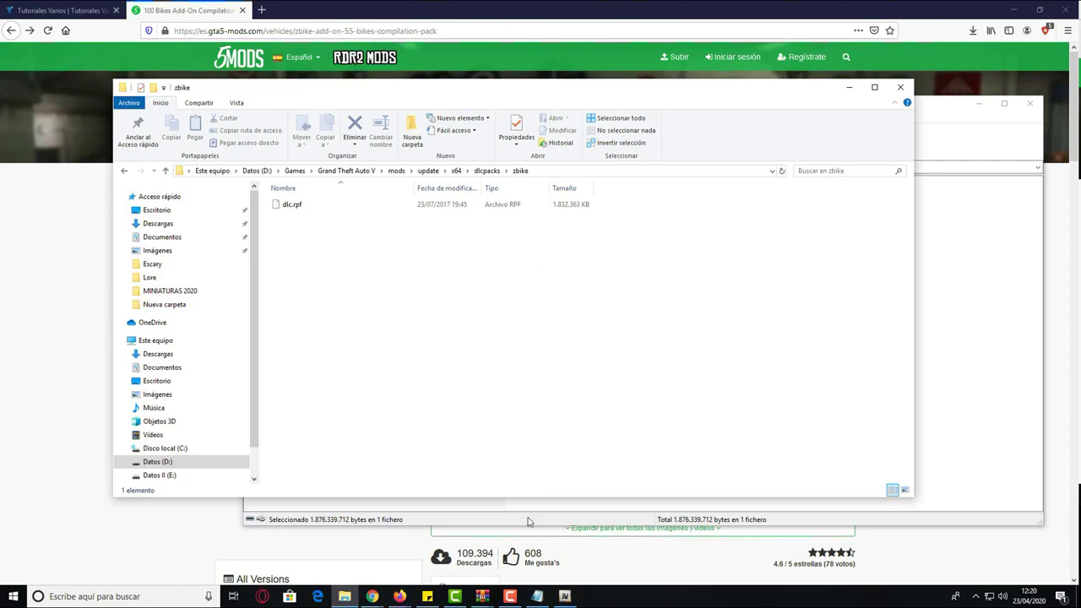
Start extracting dlc.rpf from the ZB1.ZIP archive in WinRAR into the zbike folder, and cancel the extraction.
mouse_move(482, 596)
left_click(256, 551)
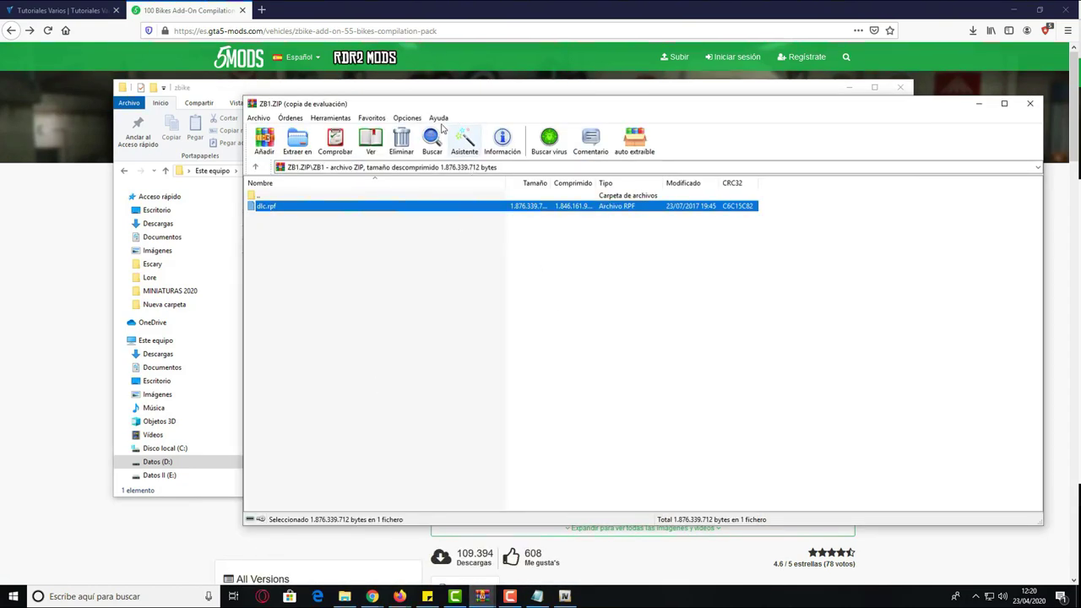
left_click_drag(414, 102, 849, 88)
left_click_drag(705, 192, 440, 260)
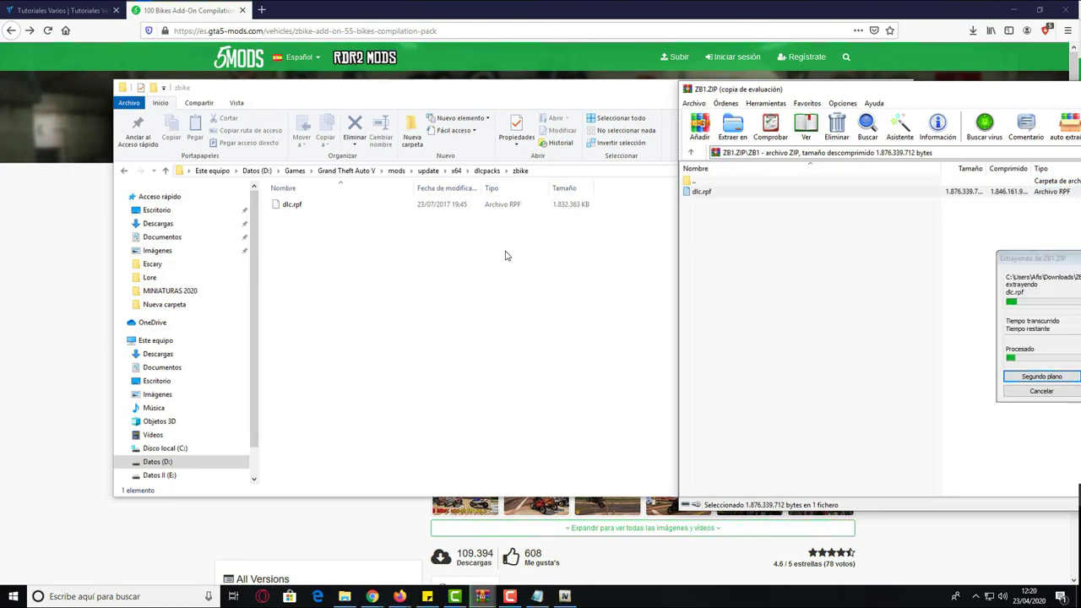
left_click_drag(1027, 257, 708, 213)
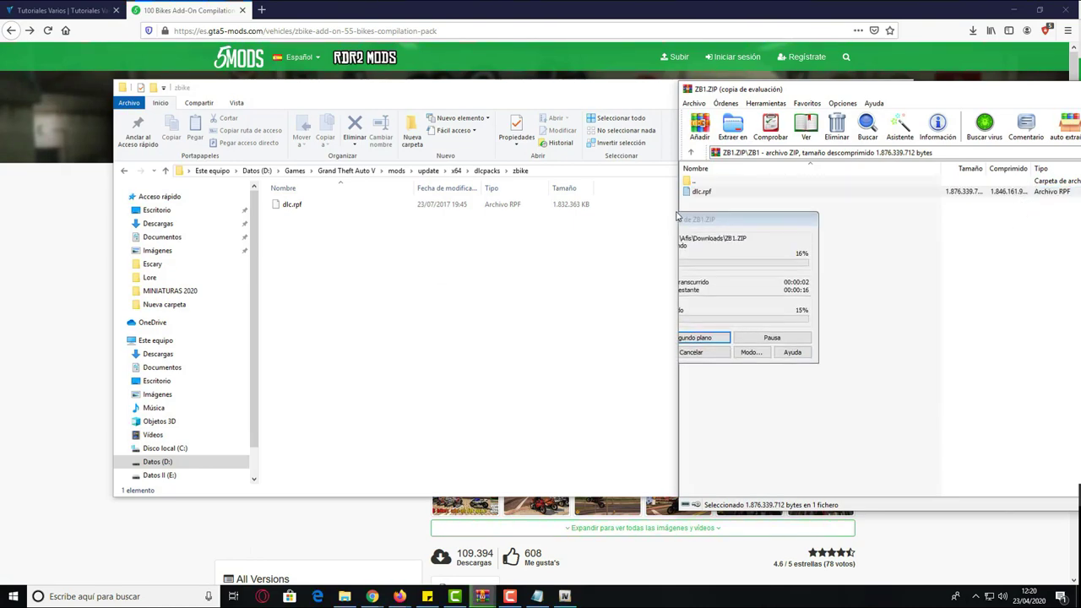
left_click(701, 346)
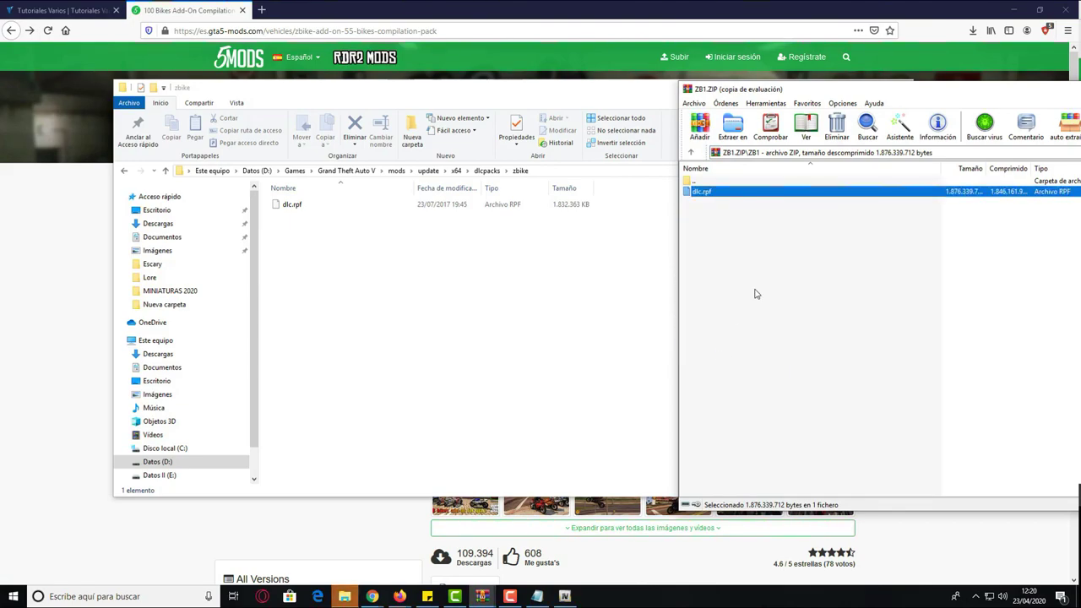
Select the dlc.rpf already in the zbike folder and close the ZB1.ZIP archive window.
left_click(333, 205)
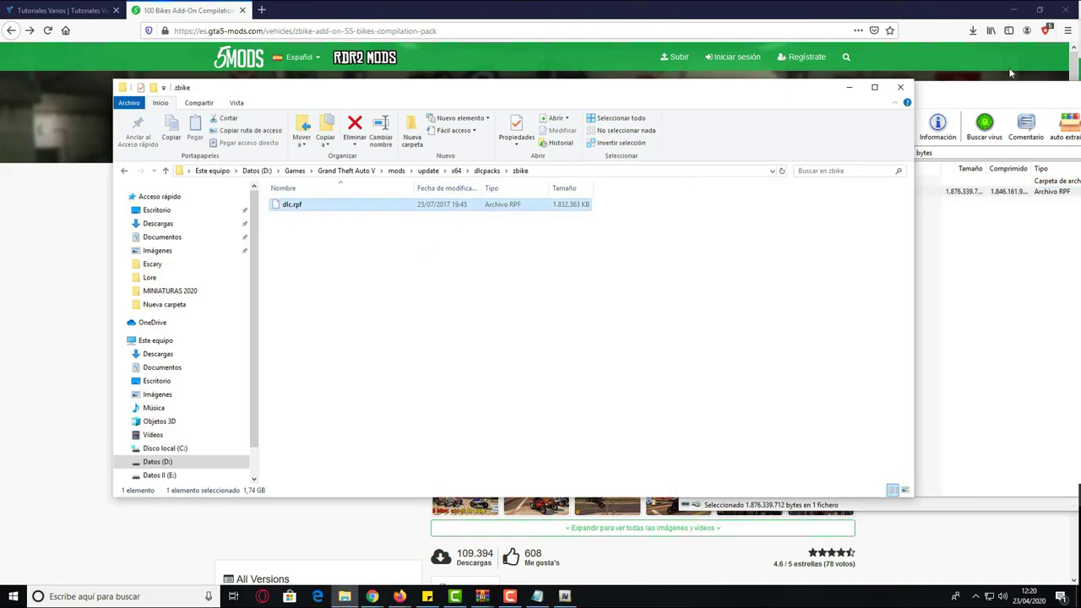
left_click_drag(1007, 90, 540, 141)
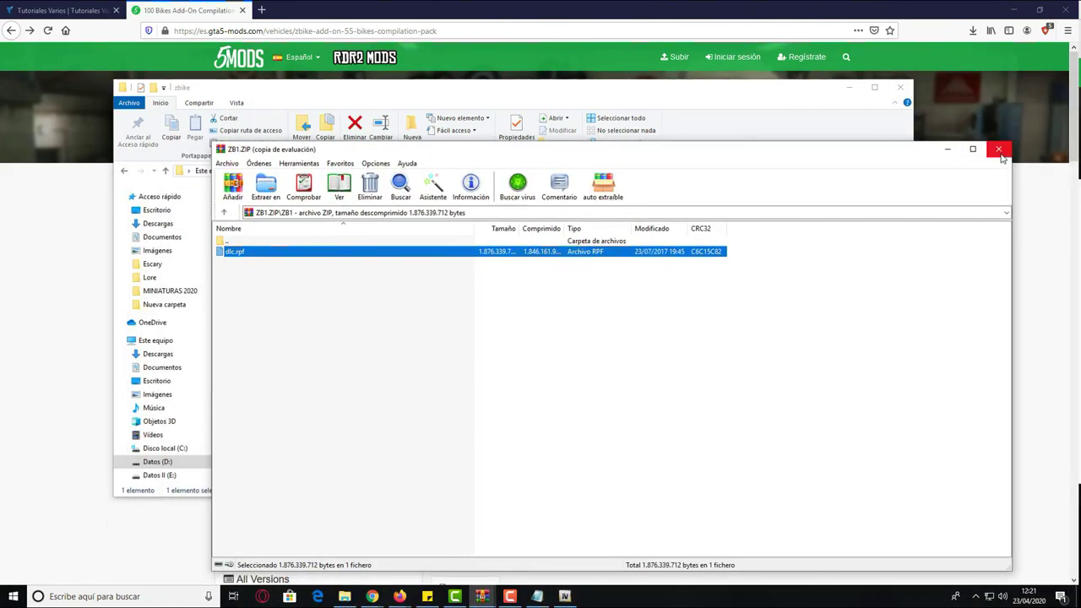
left_click(1000, 149)
Return to the dlcpacks folder and copy the zbike folder's name to the clipboard without renaming it.
left_click(487, 170)
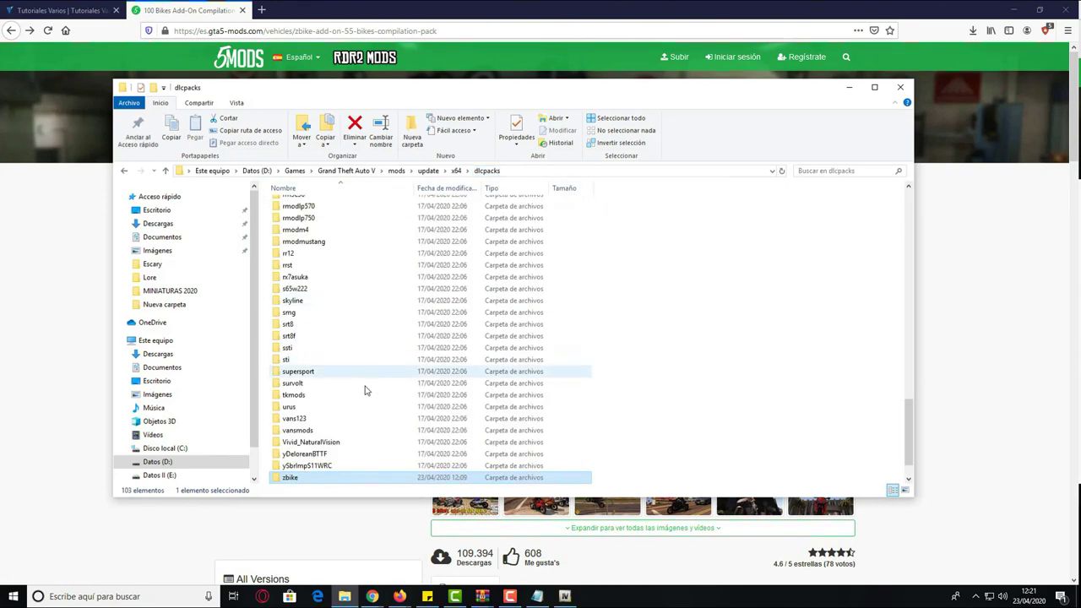
scroll(321, 422, "down", 1)
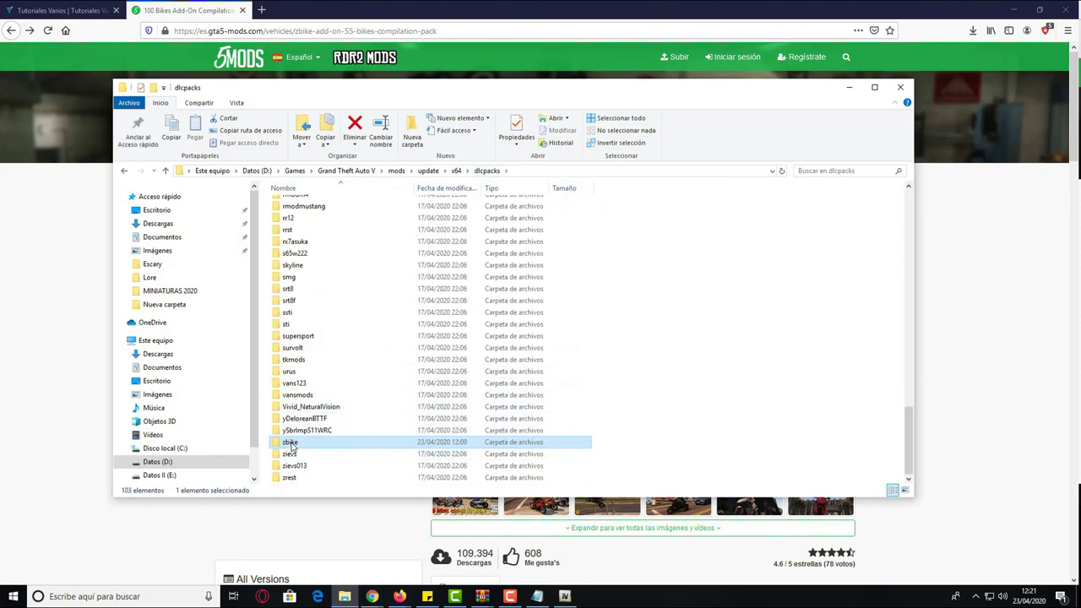
right_click(292, 446)
left_click(321, 417)
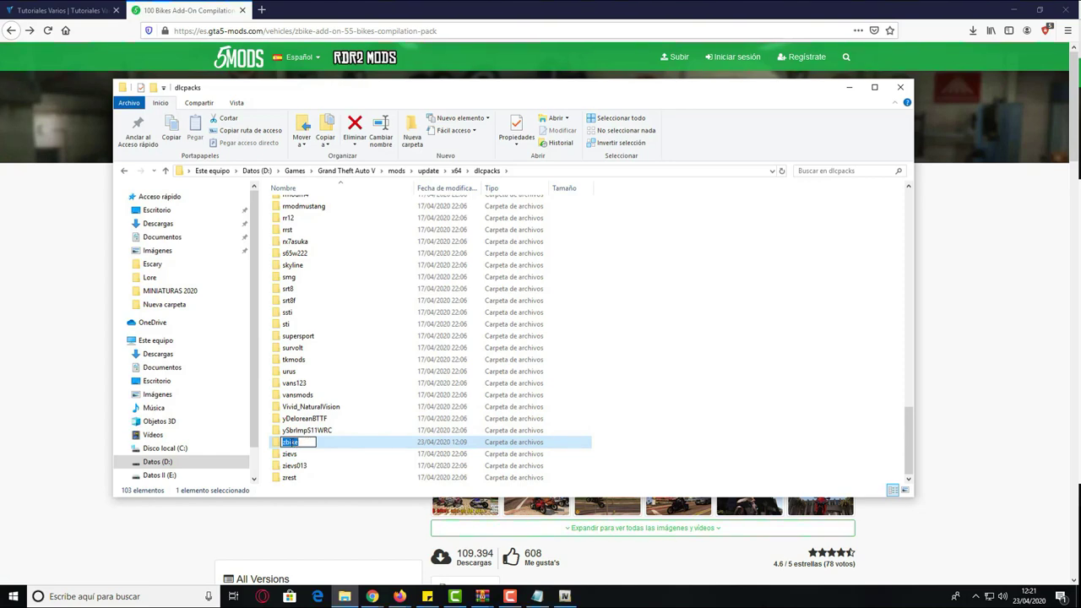
right_click(292, 443)
left_click(321, 325)
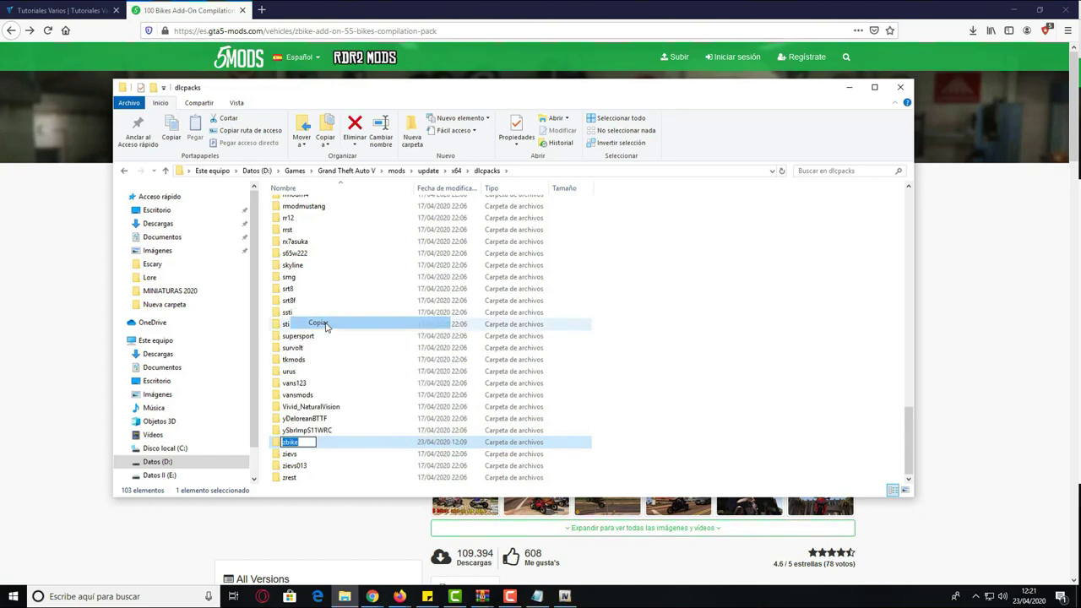
left_click(322, 444)
mouse_move(290, 450)
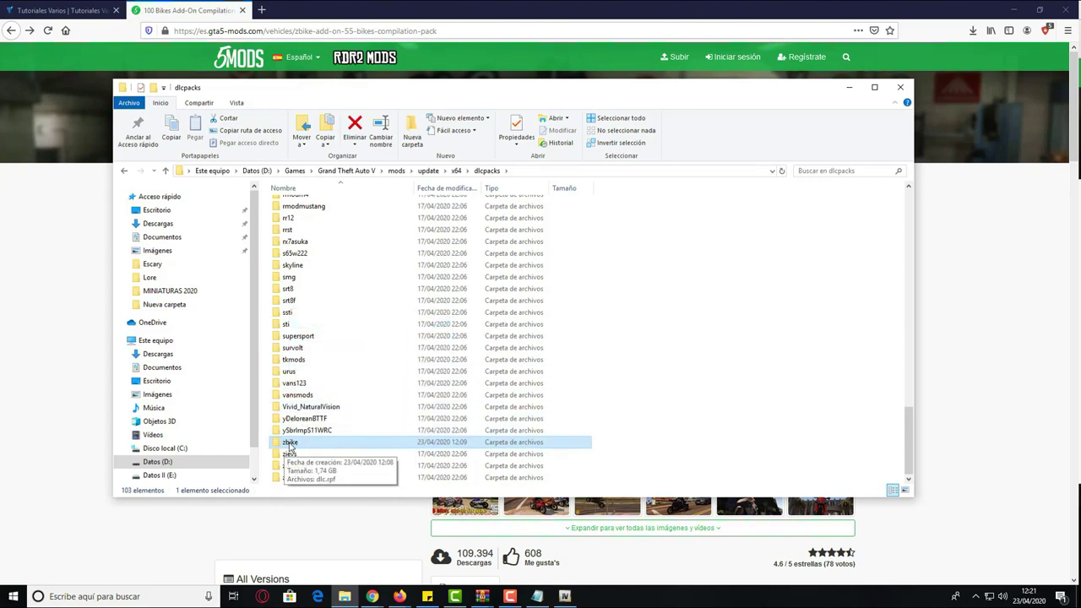
Switch to OpenIV and return from dlcpacks to the mods folder.
left_click(565, 597)
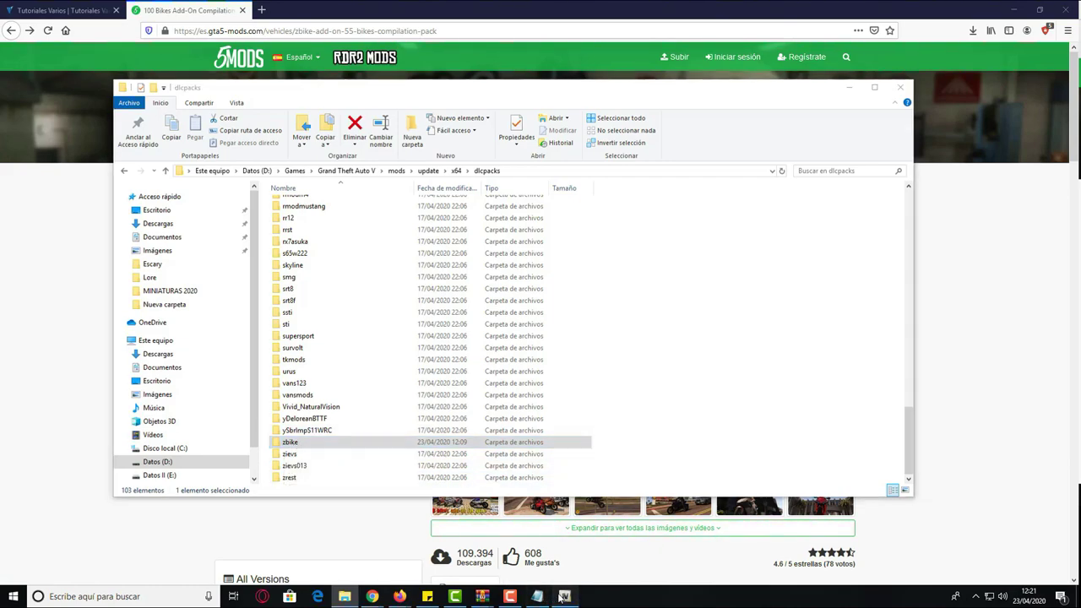
scroll(466, 237, "up", 12)
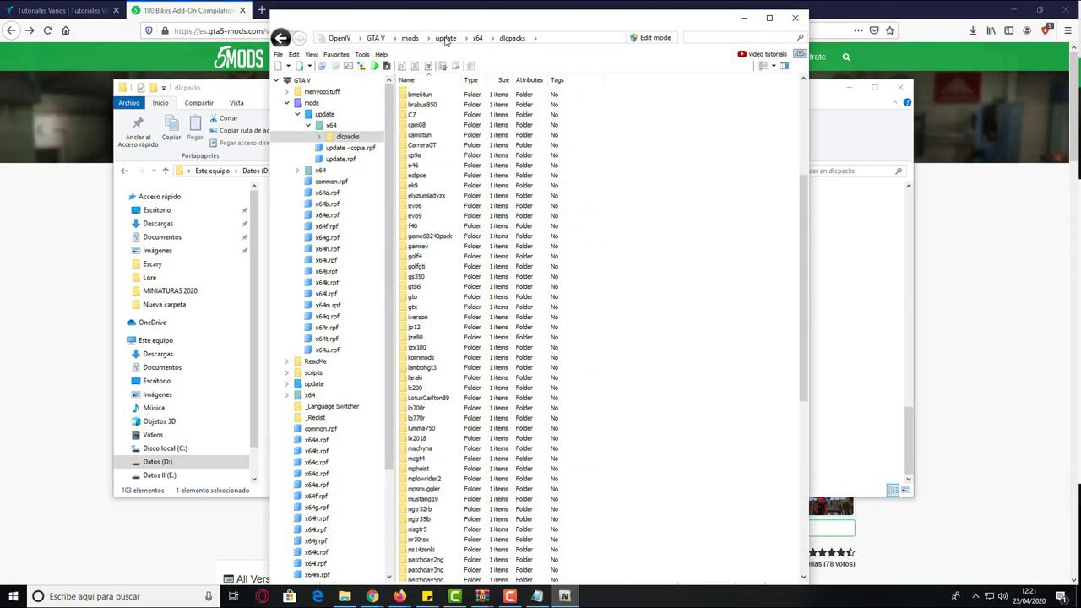
left_click(410, 38)
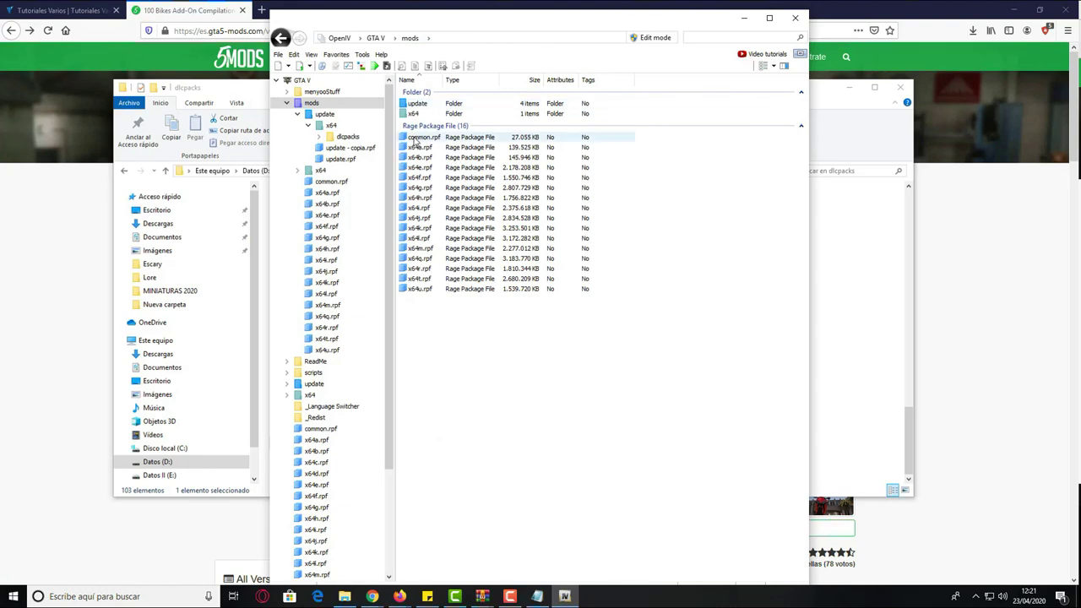
Copy dlclist.xml from mods\update\update.rpf\common\data to the desktop, replacing the existing copy.
double_click(418, 104)
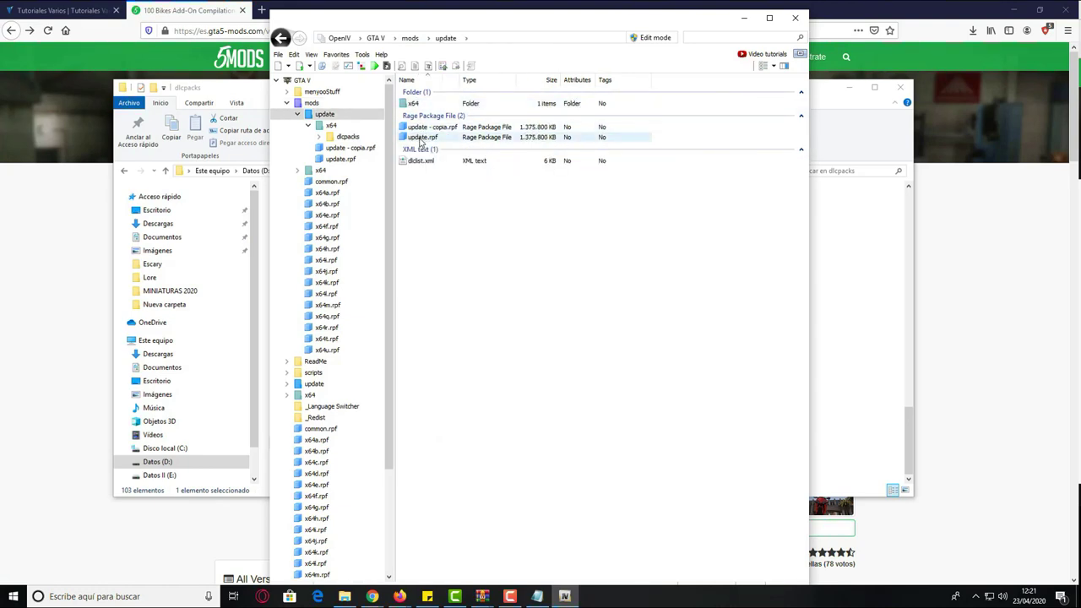
left_click(418, 138)
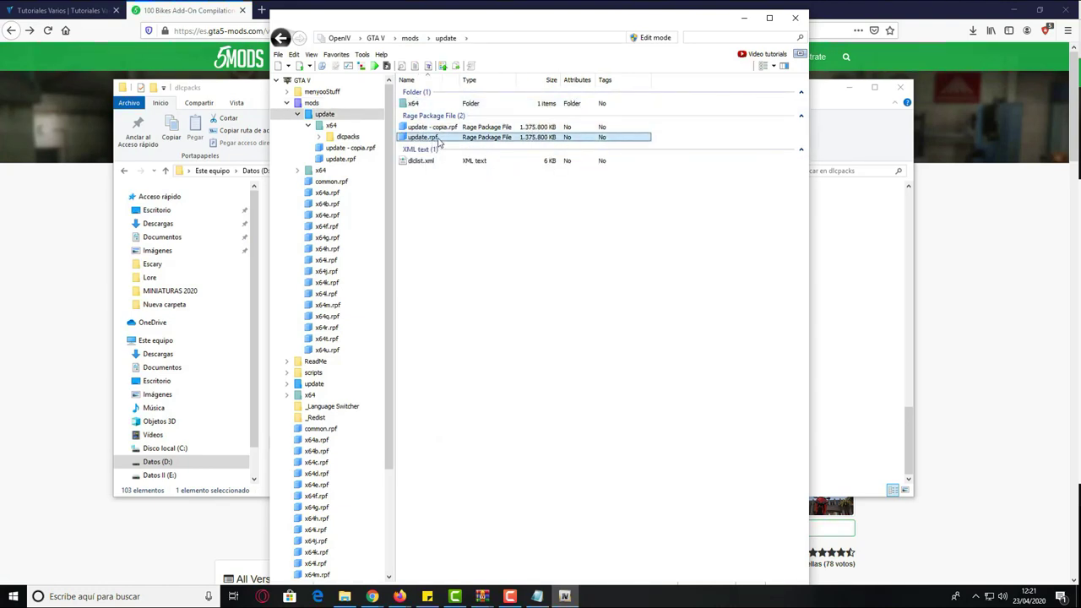
double_click(460, 137)
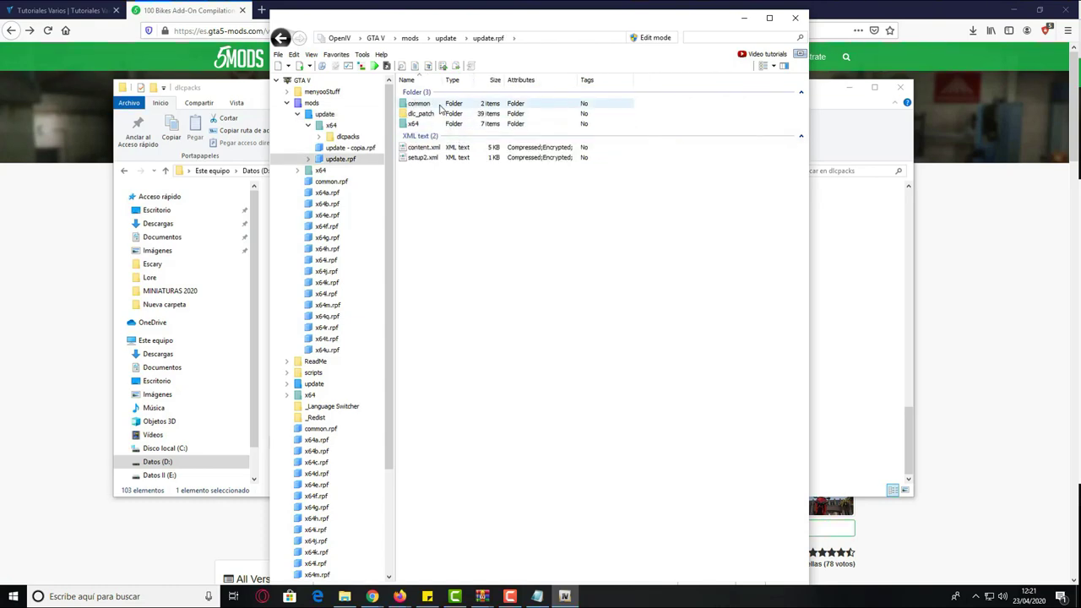
left_click(413, 104)
double_click(416, 105)
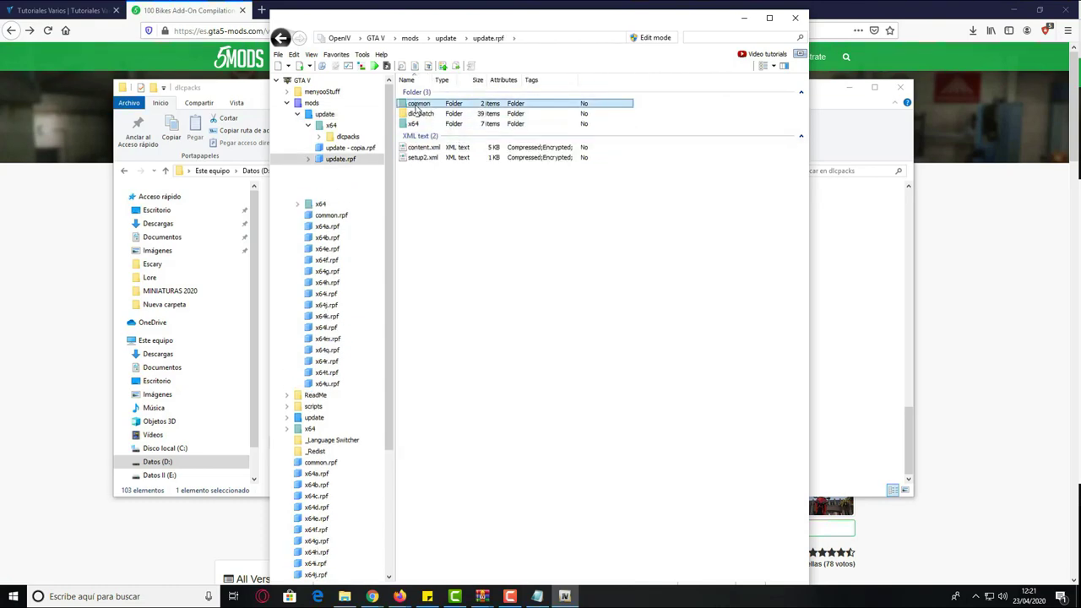
double_click(415, 103)
scroll(441, 219, "down", 3)
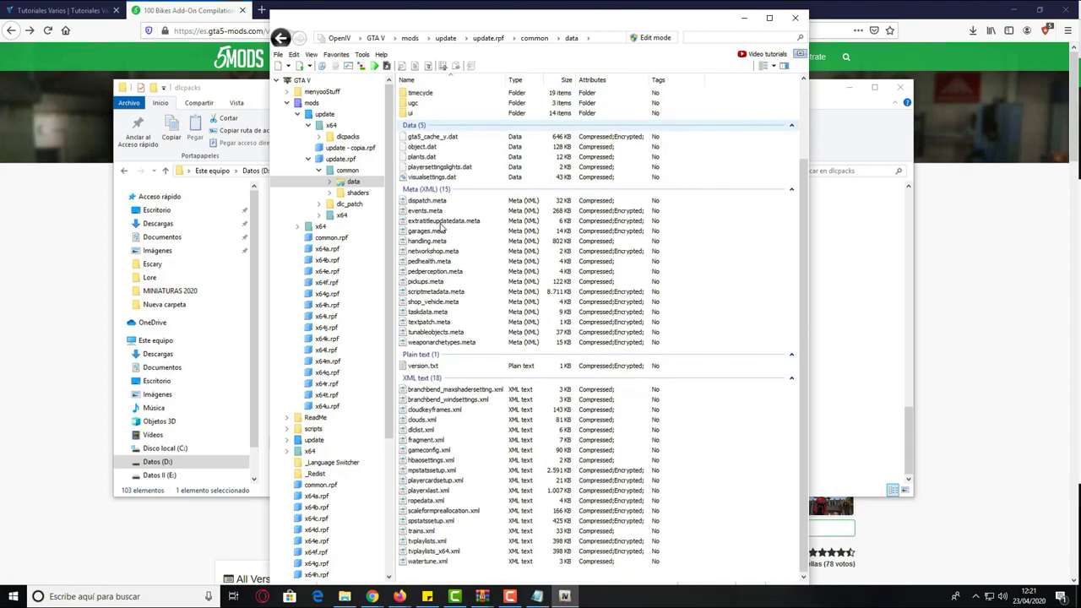
left_click(414, 431)
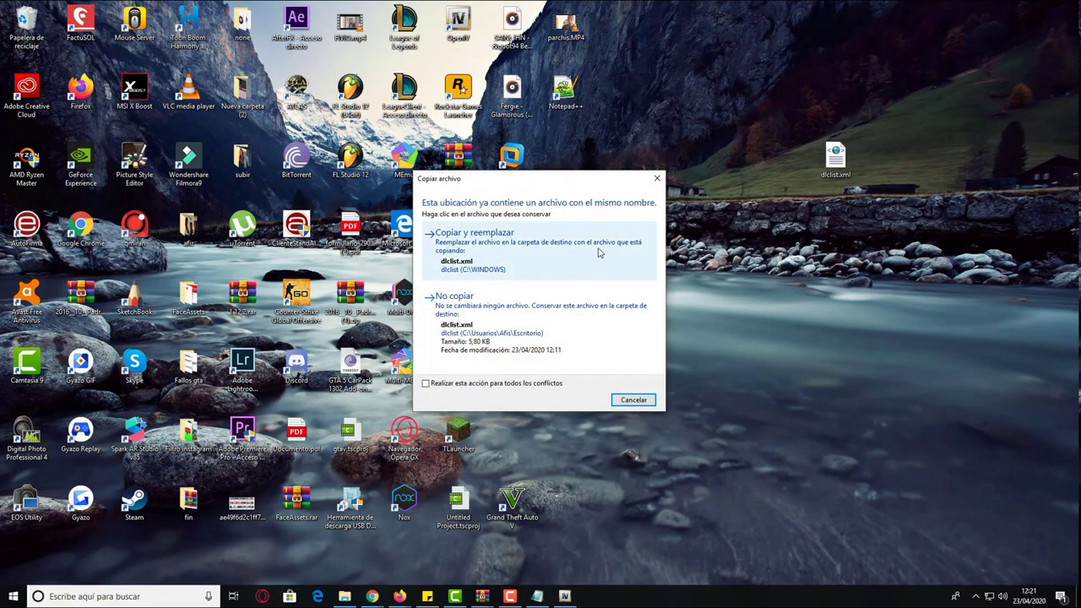
left_click(598, 251)
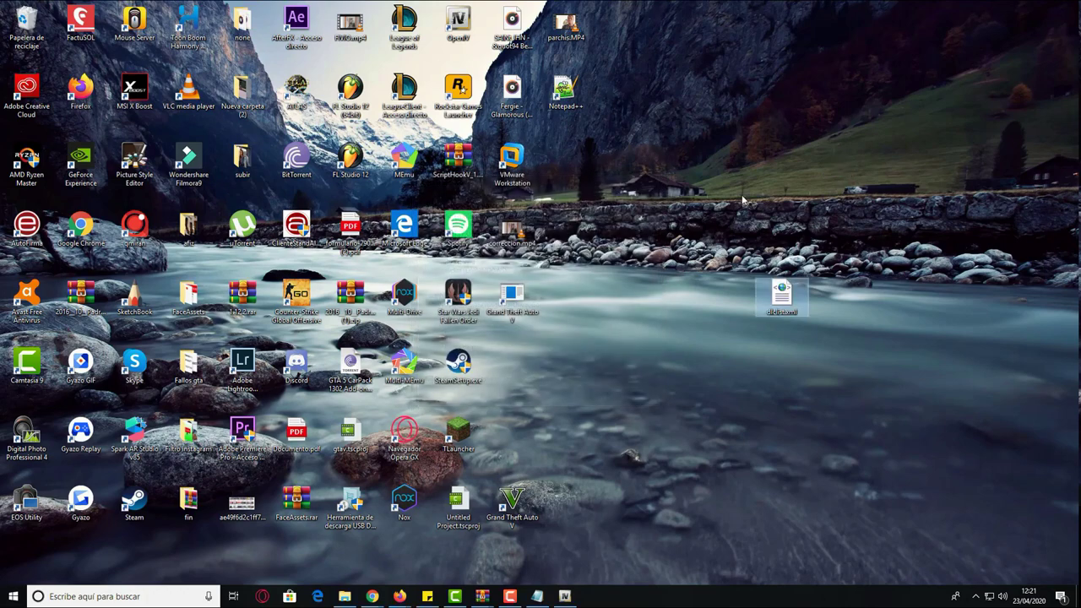
Open the desktop copy of dlclist.xml for editing in Notepad and go to the end of the list.
double_click(784, 297)
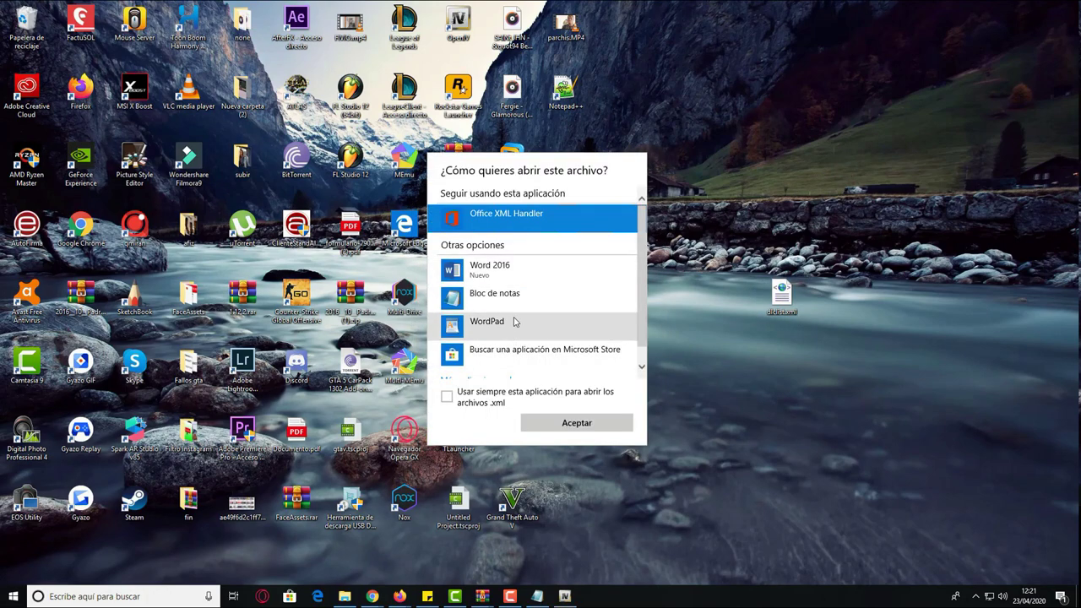
left_click(699, 368)
right_click(778, 286)
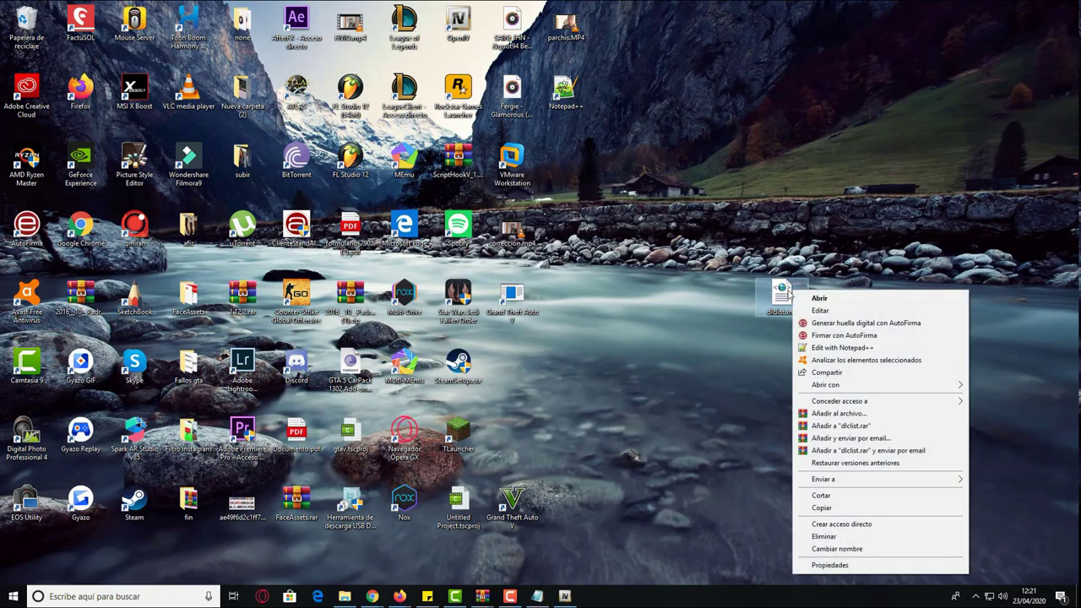
right_click(785, 291)
left_click(812, 312)
scroll(418, 304, "down", 15)
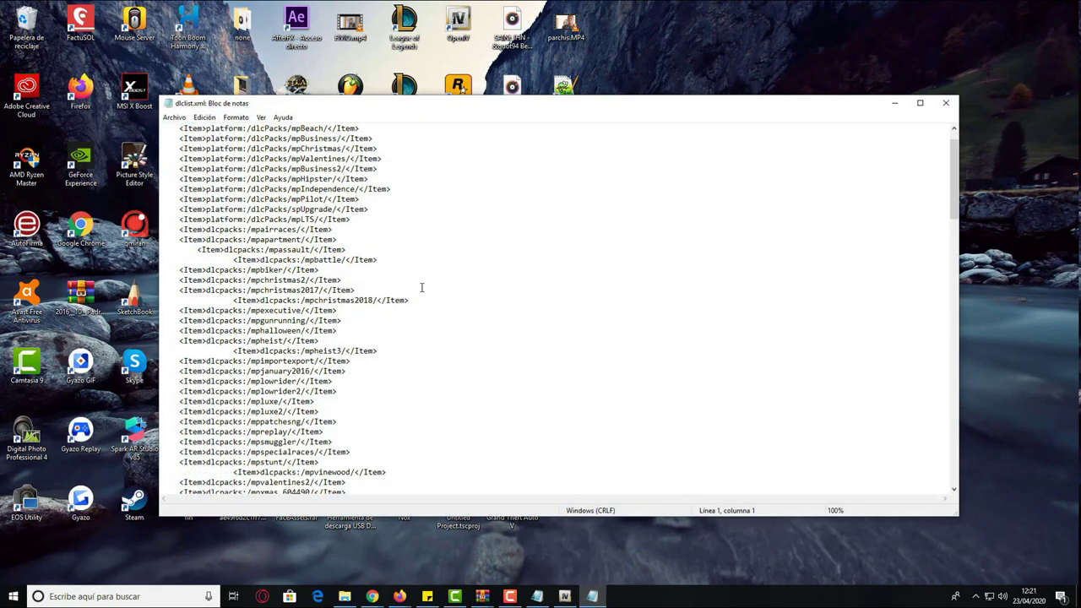
scroll(415, 329, "down", 20)
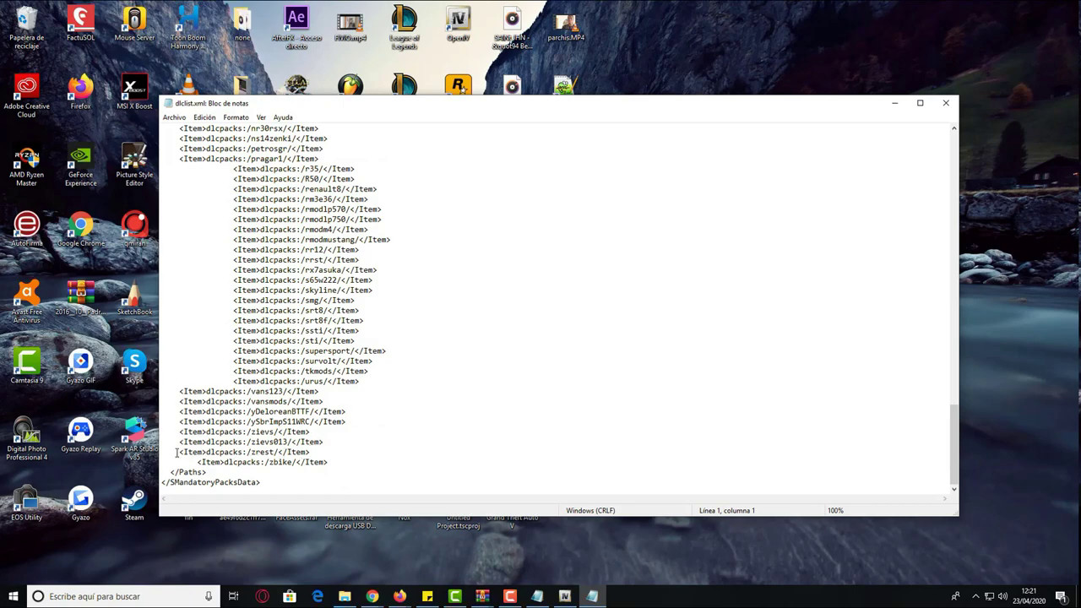
Compare the zrest and zbike lines at the end of dlclist.xml and look through the other dlcpacks entries.
left_click_drag(178, 454, 316, 453)
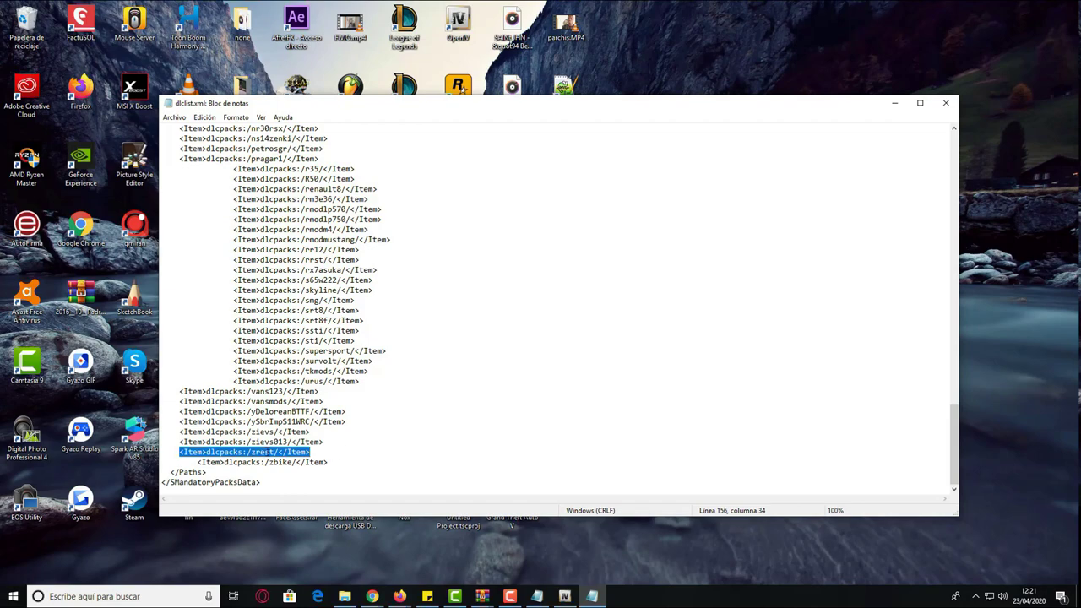
left_click(286, 453)
left_click_drag(198, 463, 329, 463)
left_click(268, 462)
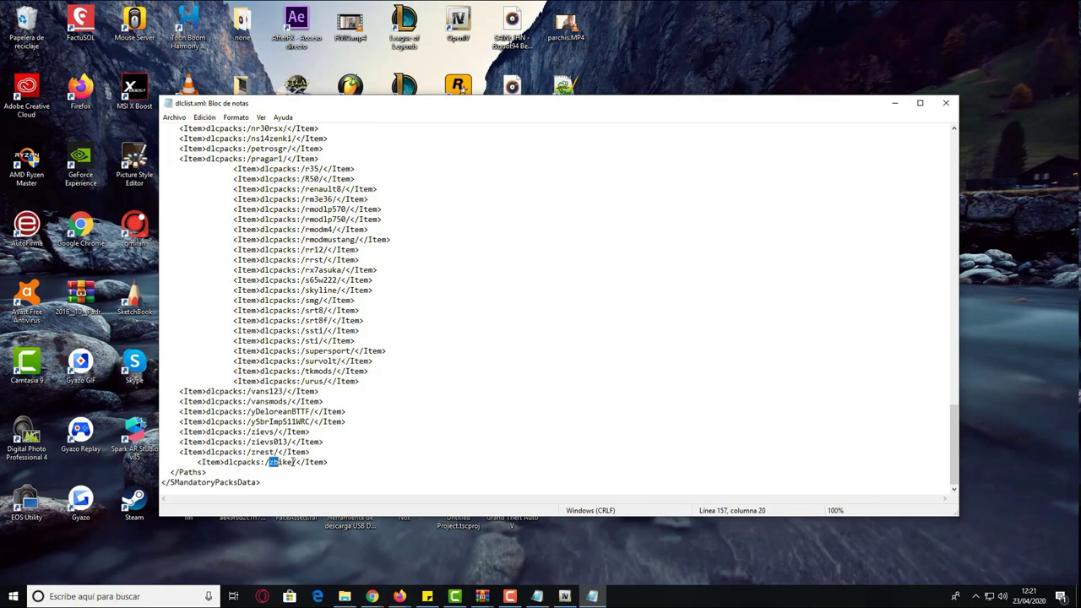
left_click(294, 462)
left_click_drag(198, 462, 329, 463)
left_click(282, 462)
scroll(307, 382, "up", 11)
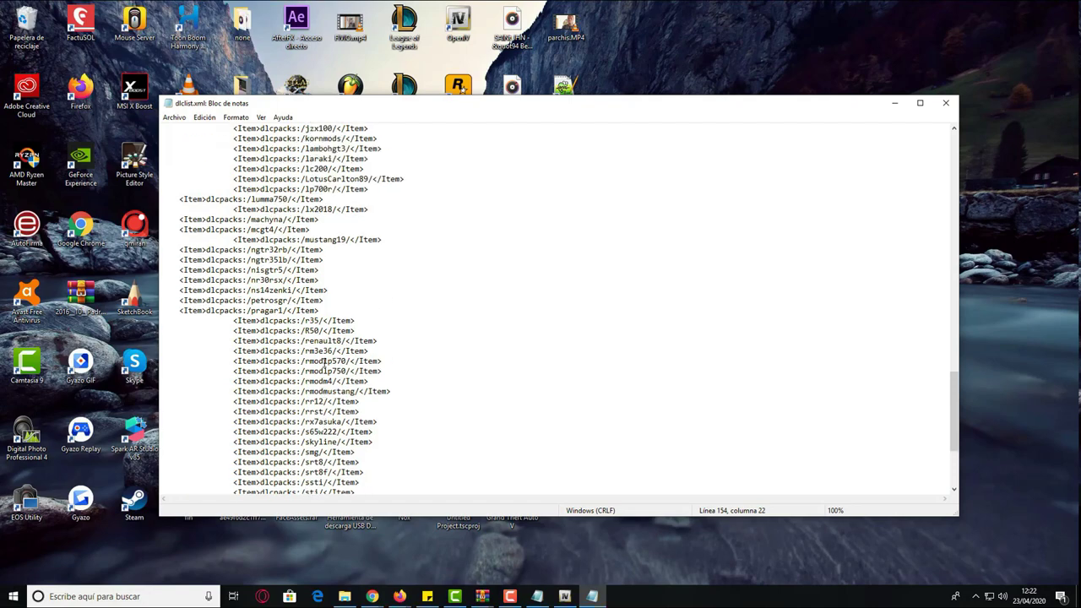
scroll(306, 371, "up", 20)
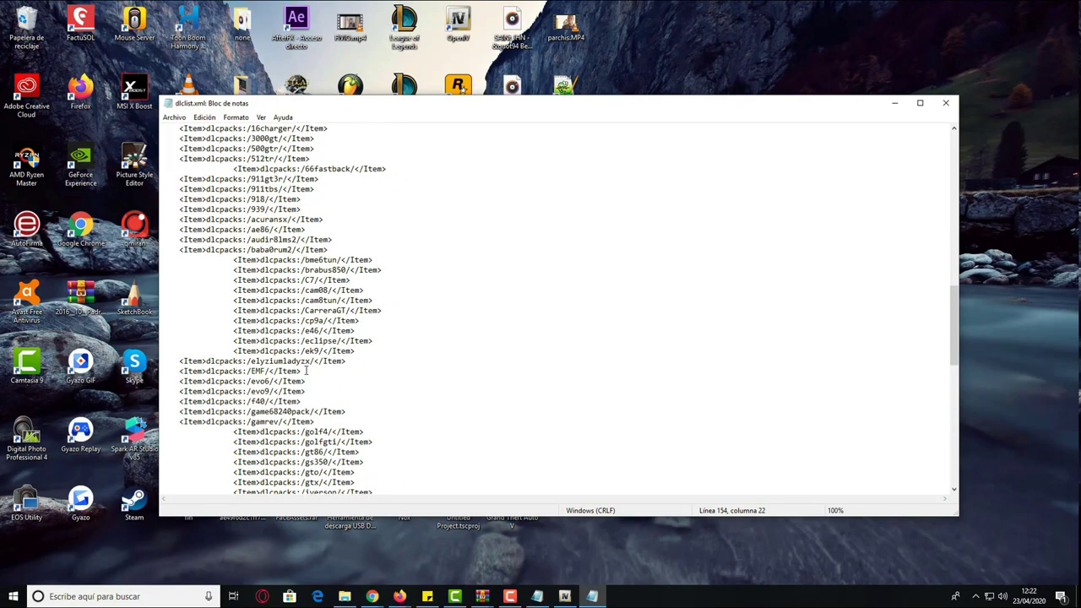
scroll(291, 377, "up", 9)
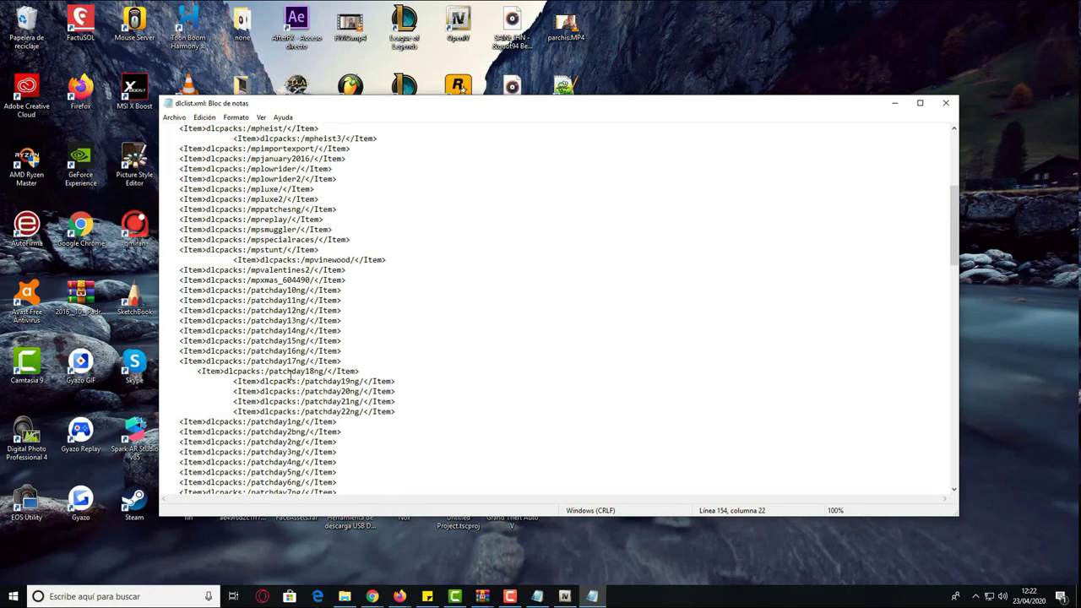
scroll(290, 377, "down", 3)
scroll(288, 380, "down", 20)
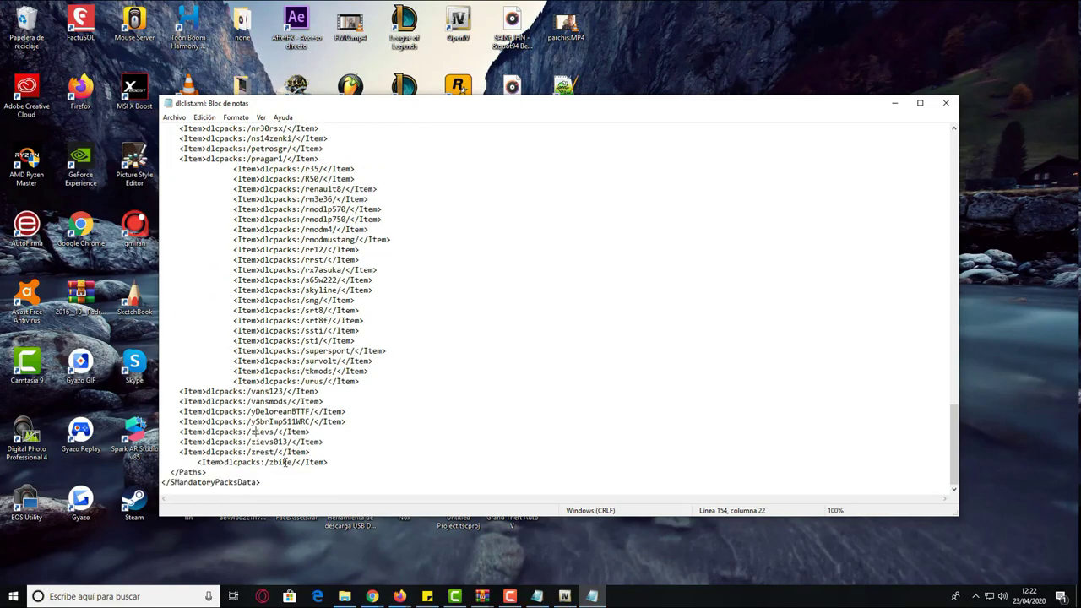
Recheck the folder name in the dlcpacks:/zbike/ entry, and close dlclist.xml, saving its changes.
left_click_drag(198, 463, 328, 463)
left_click(174, 457)
double_click(174, 457)
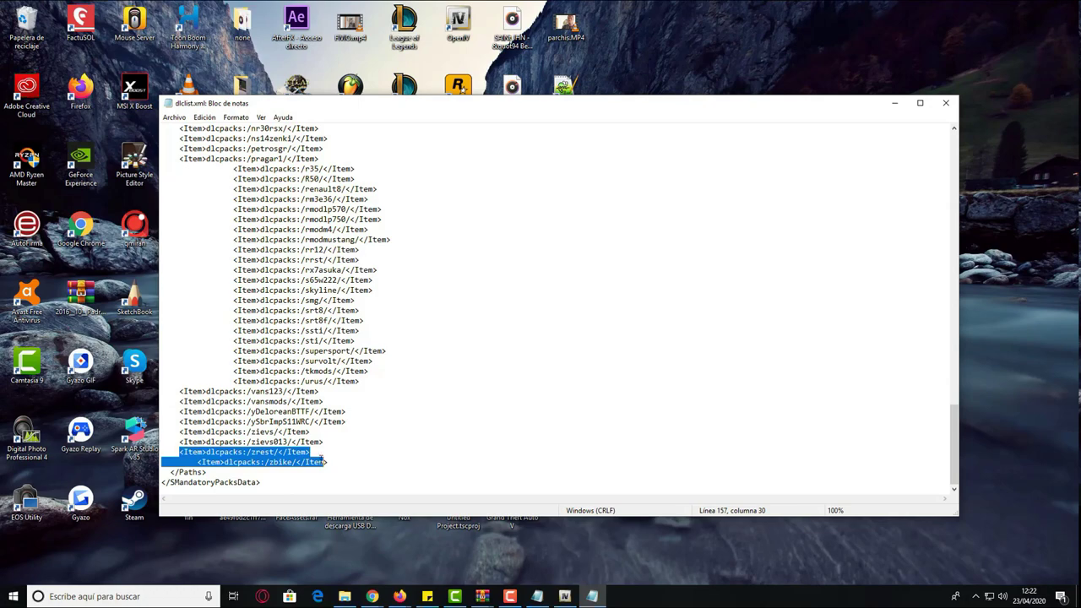
left_click(279, 462)
double_click(279, 462)
left_click(271, 462)
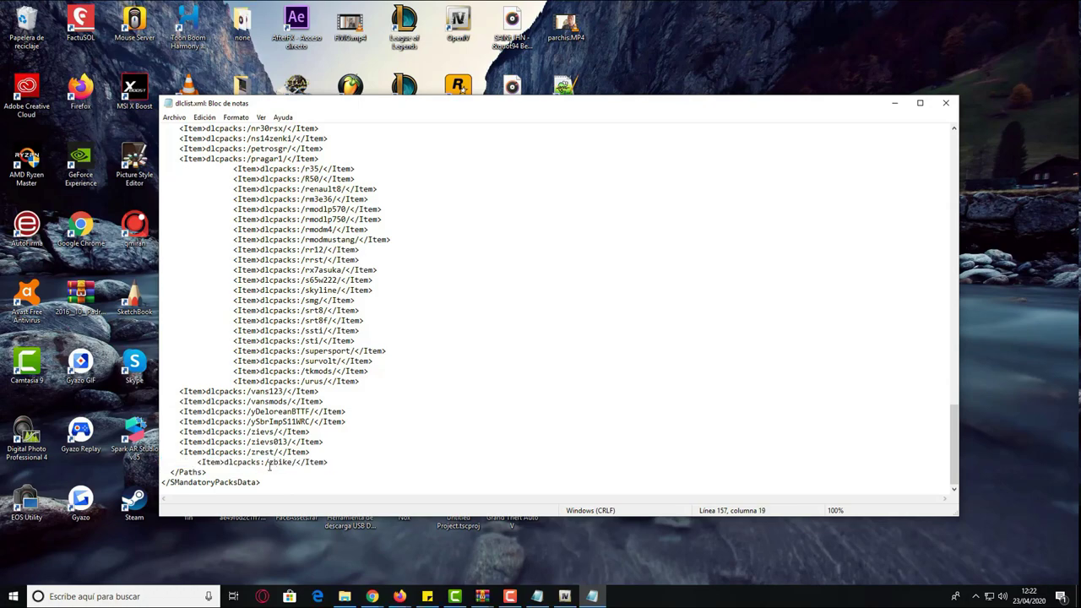
left_click_drag(270, 463, 290, 463)
left_click(285, 389)
left_click(945, 103)
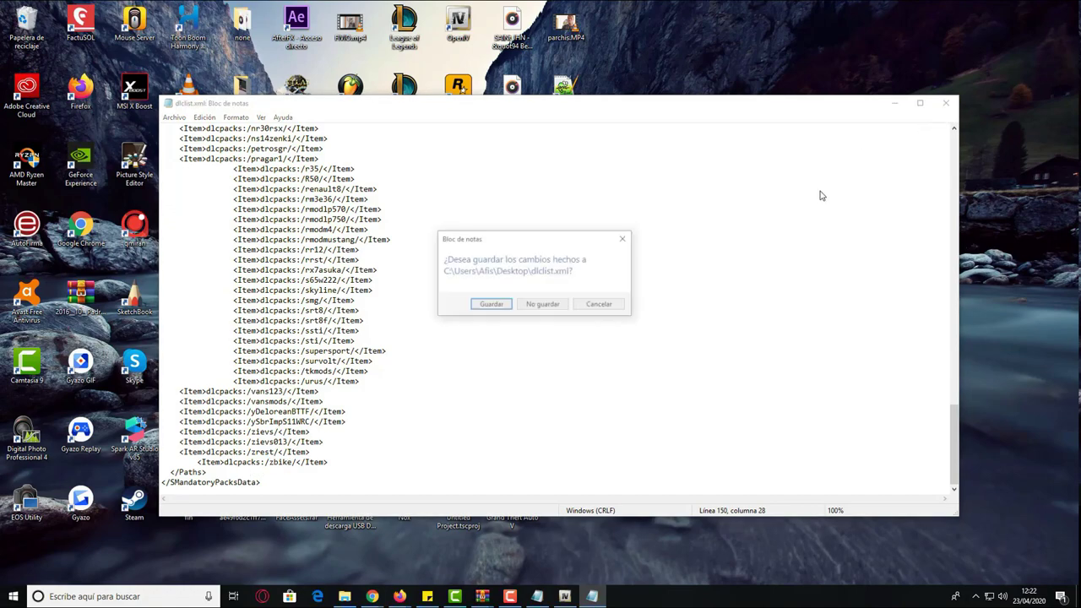
left_click(478, 309)
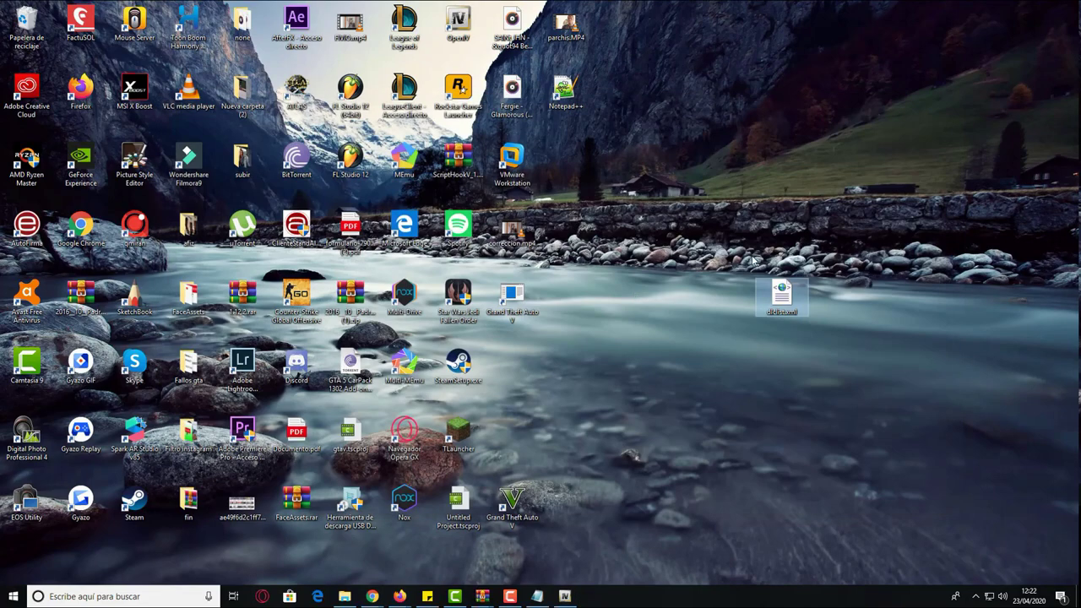
Switch to OpenIV, enable edit mode, and put the desktop dlclist.xml into update.rpf\common\data.
left_click(565, 597)
left_click_drag(496, 25, 216, 37)
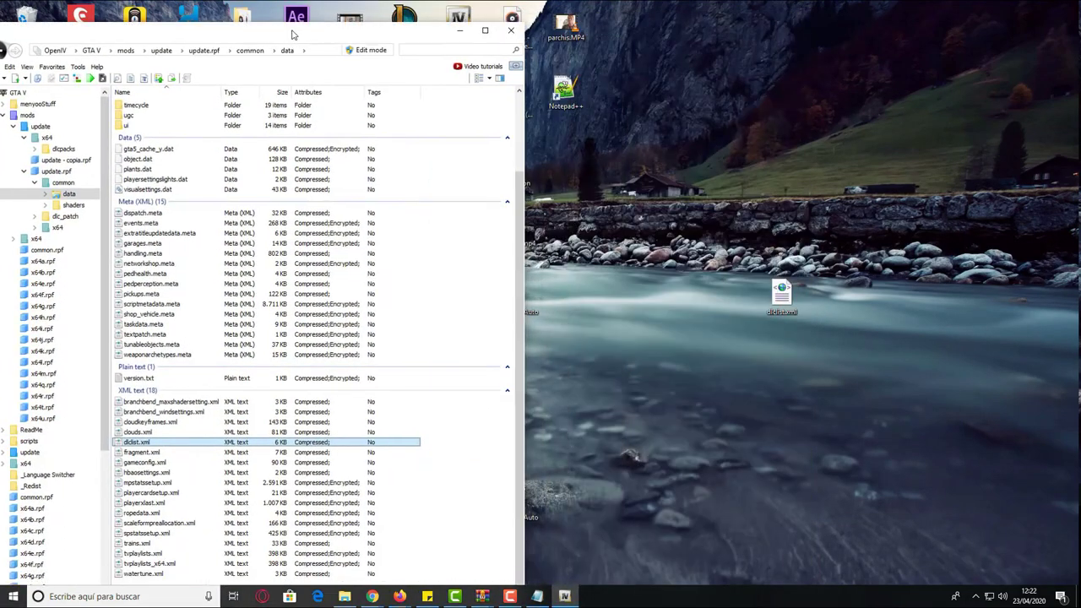
left_click(369, 51)
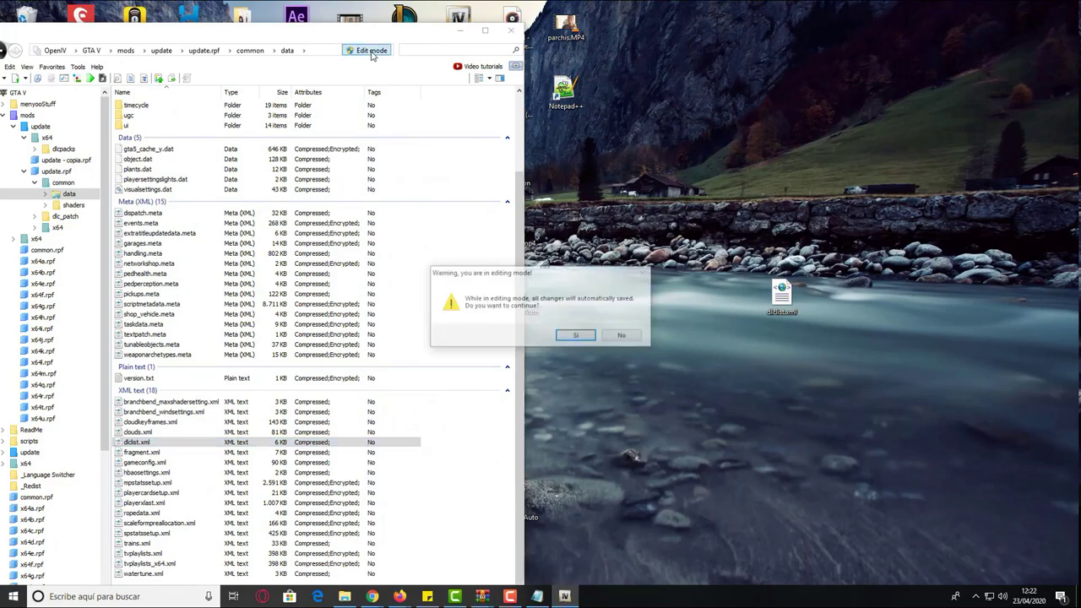
left_click(577, 336)
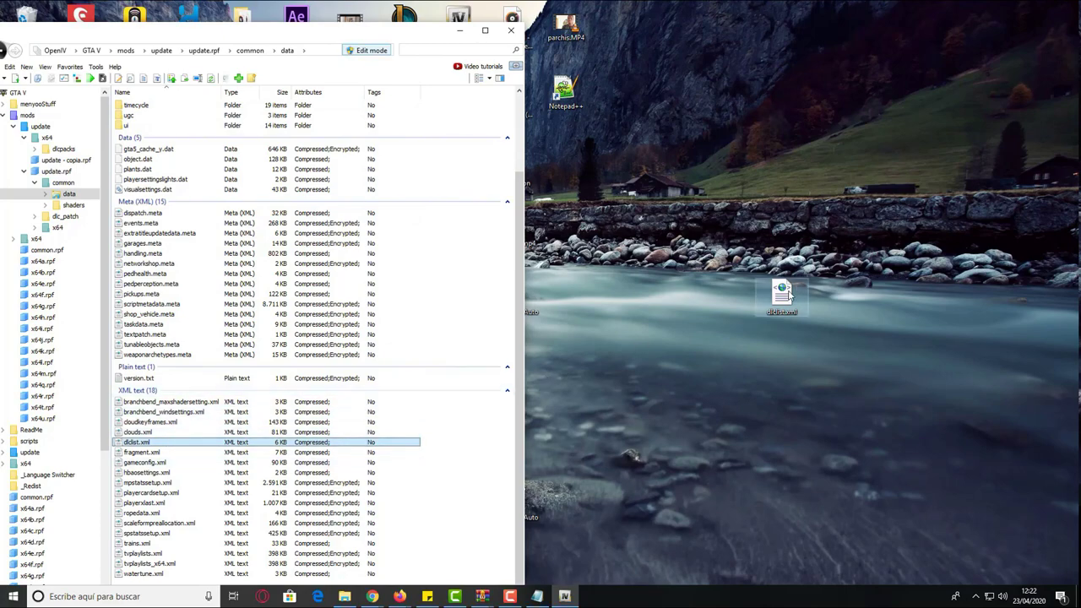
left_click_drag(781, 295, 434, 381)
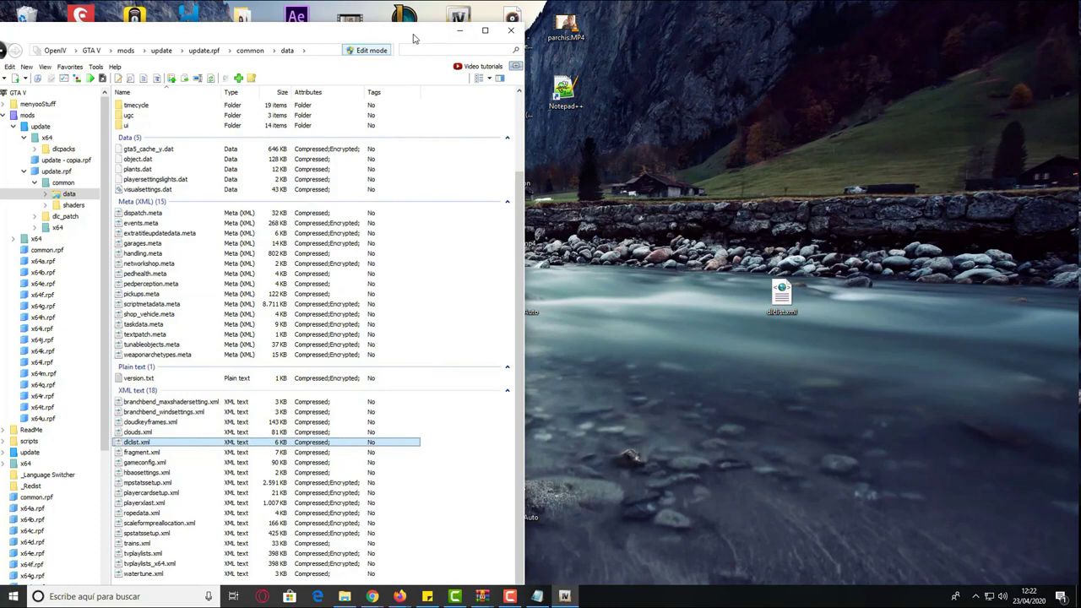
View dlclist.xml inside update.rpf to check its zbike entry, and close the text viewer and OpenIV.
left_click_drag(414, 38, 642, 0)
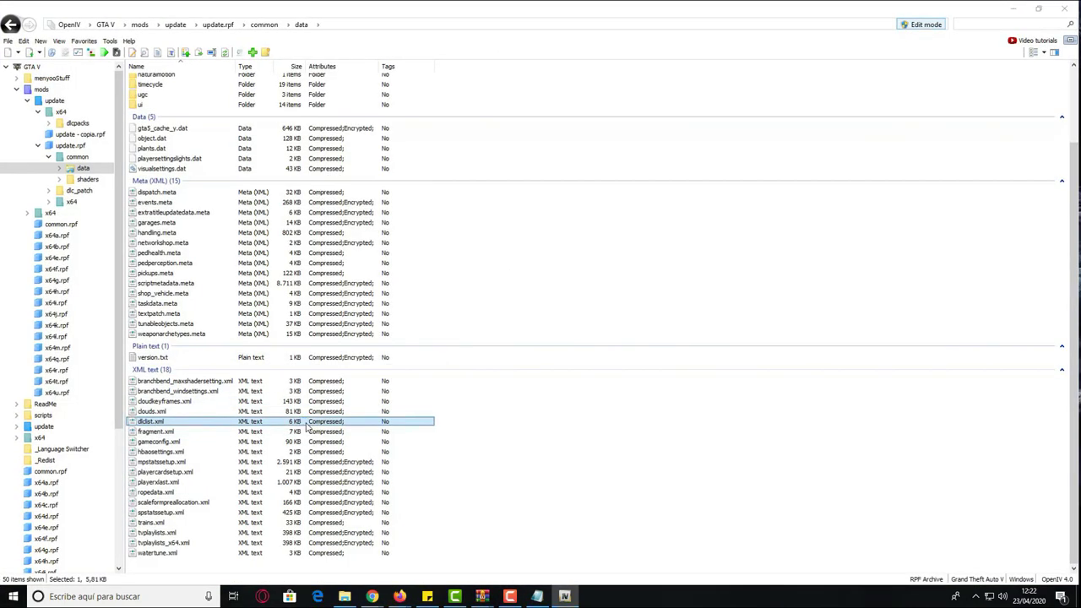
double_click(306, 424)
scroll(445, 344, "down", 15)
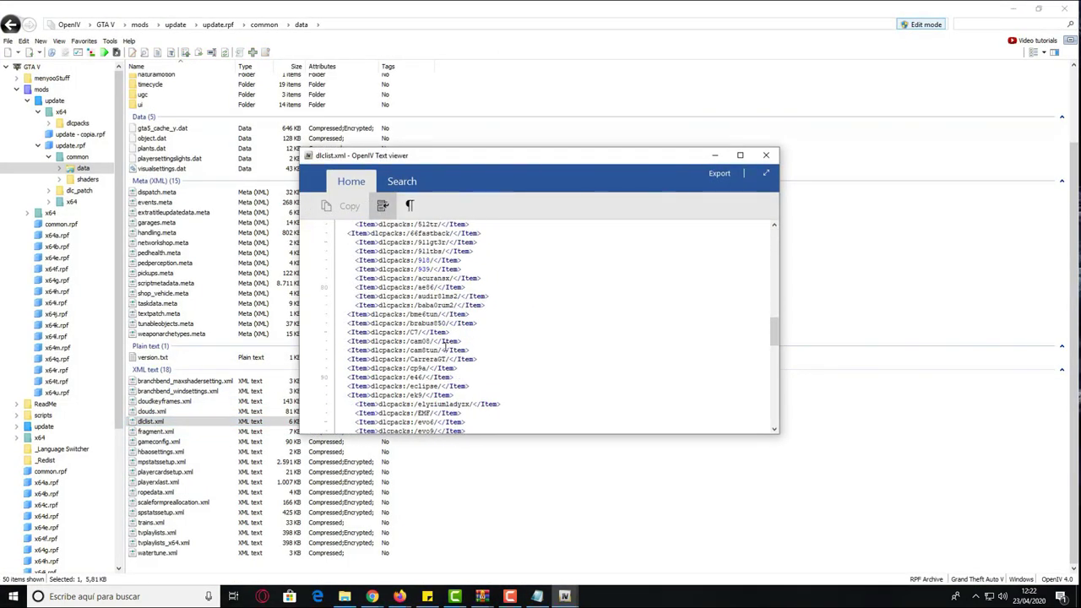
scroll(445, 344, "down", 20)
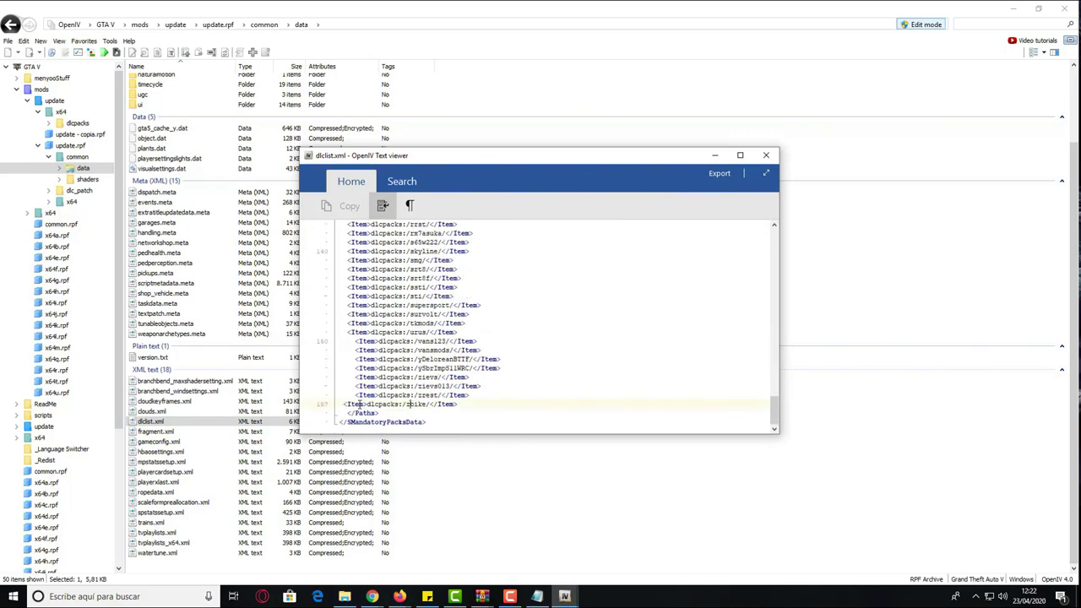
left_click_drag(340, 405, 465, 407)
left_click(478, 403)
left_click(766, 155)
left_click(1064, 7)
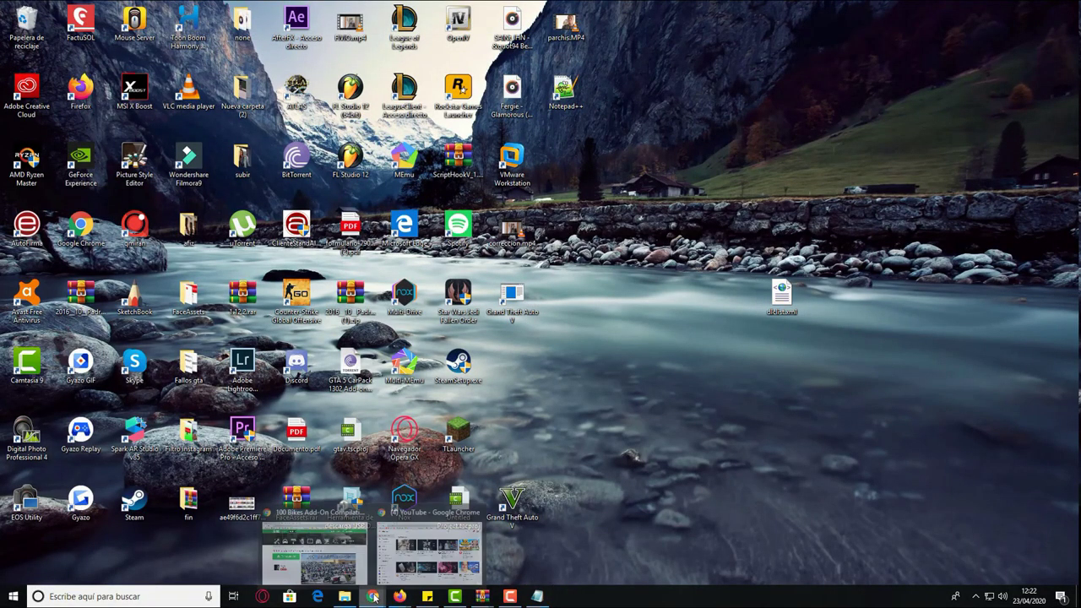
Switch to Firefox and view the 100 Bikes Add-On Compilation Pack page.
mouse_move(400, 596)
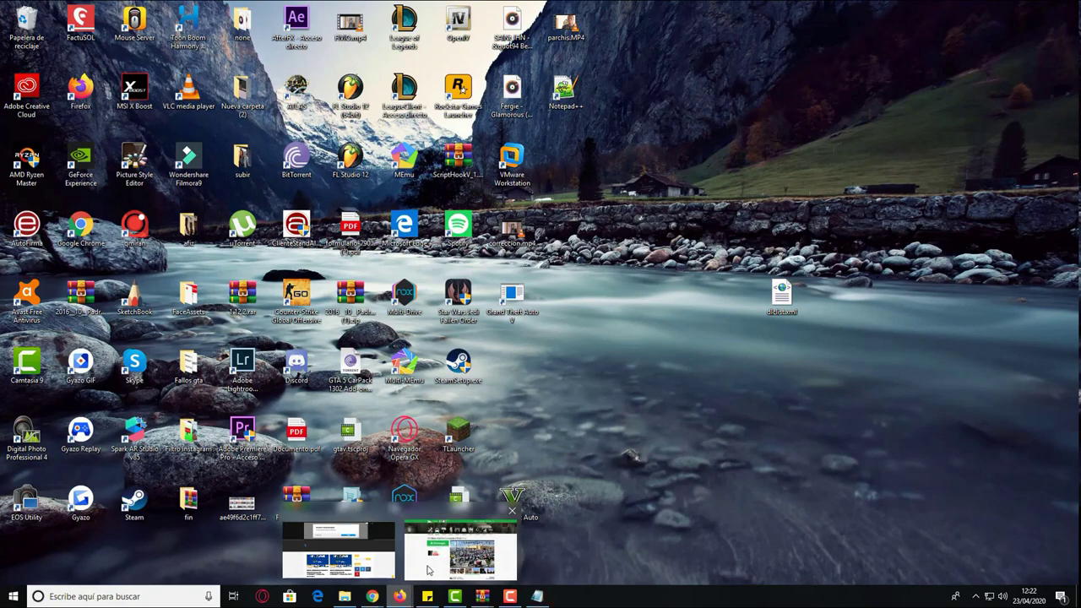
left_click(451, 545)
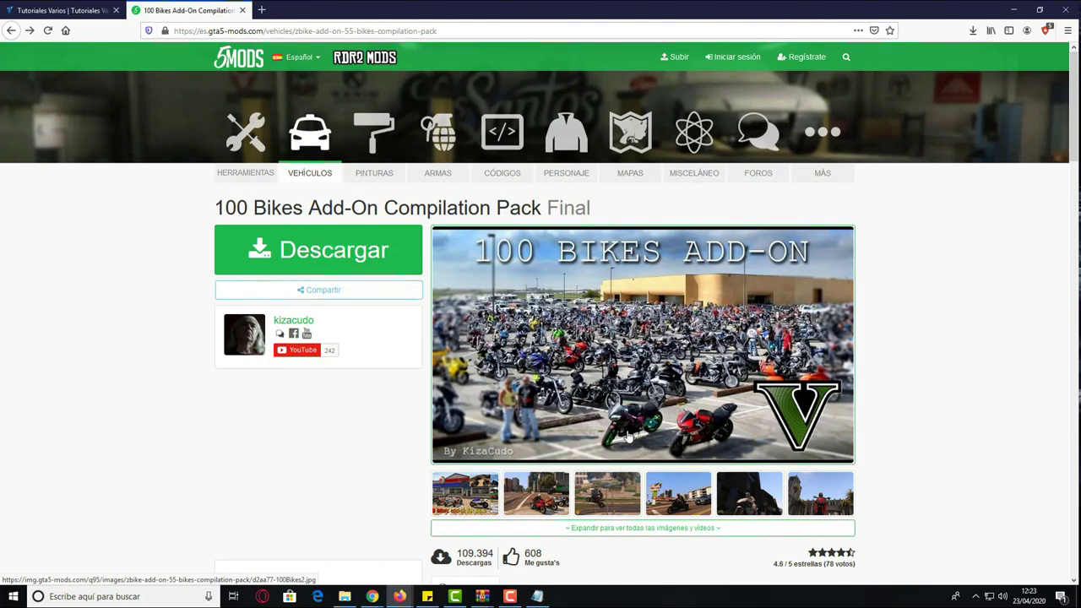
mouse_move(511, 597)
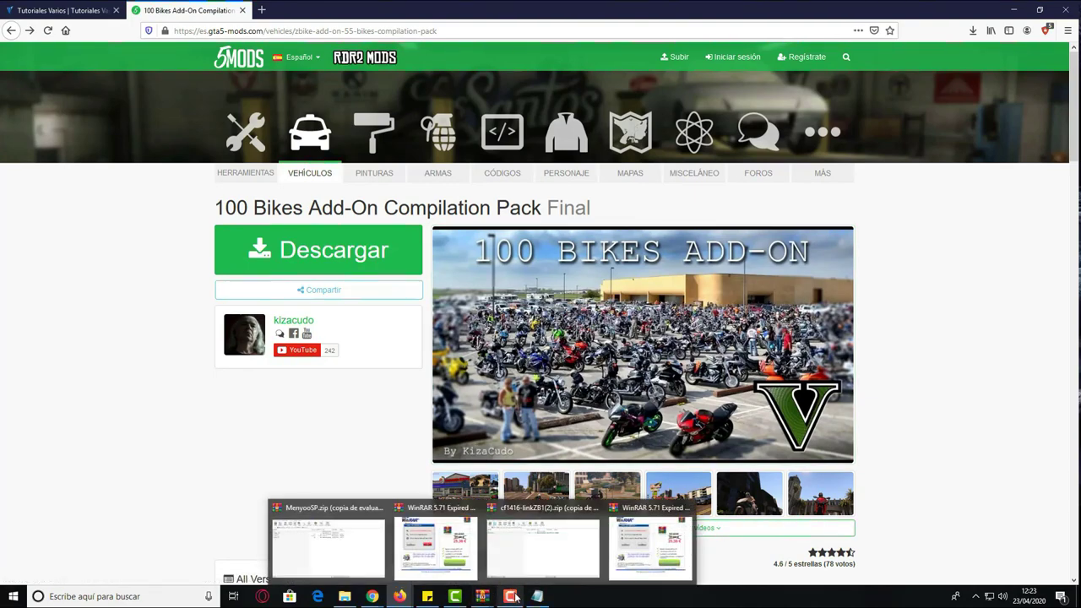
left_click(523, 576)
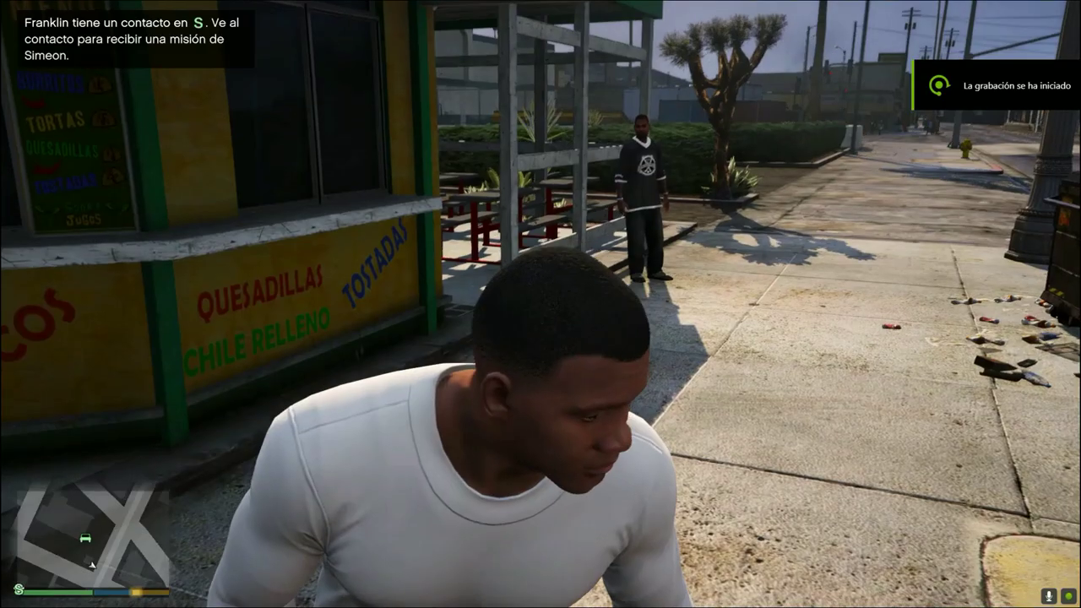
key("w")
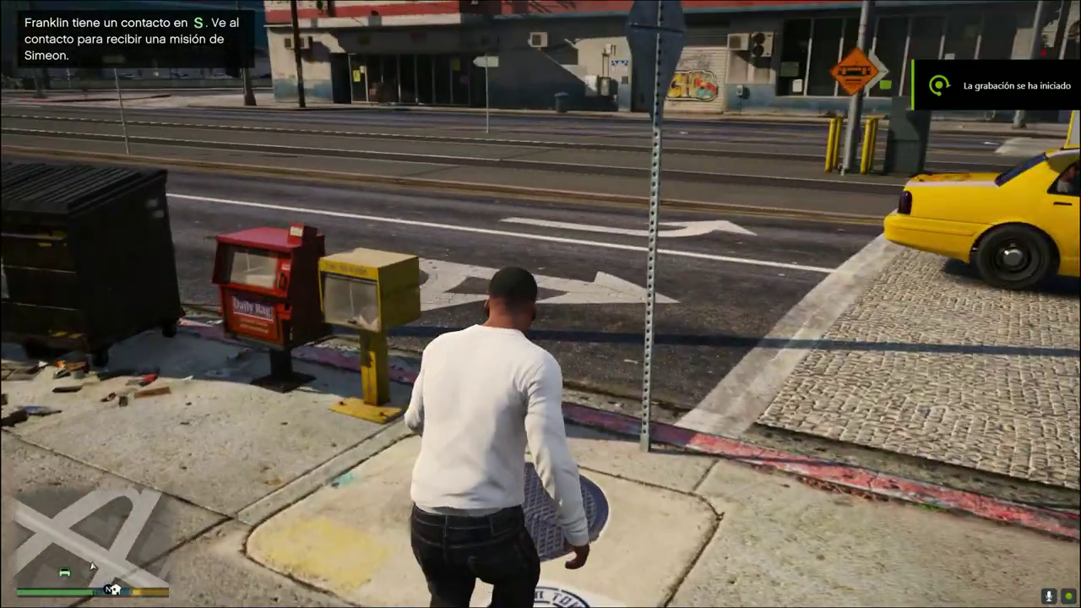
key("w")
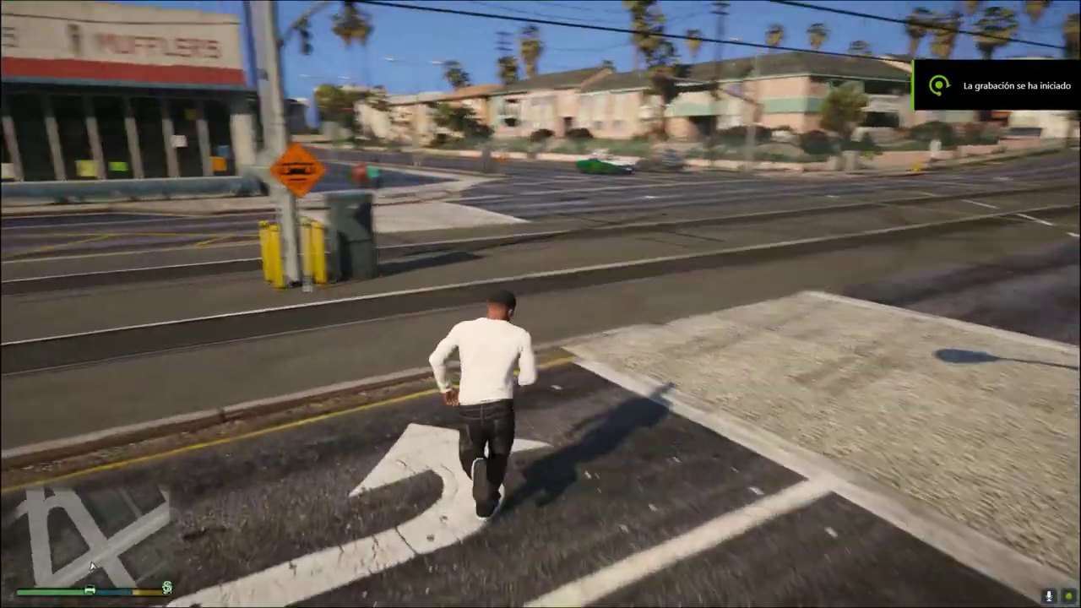
Switch to Grand Theft Auto V, run the character onto the tram tracks in the road, and bring up the Menyoo trainer.
key("w")
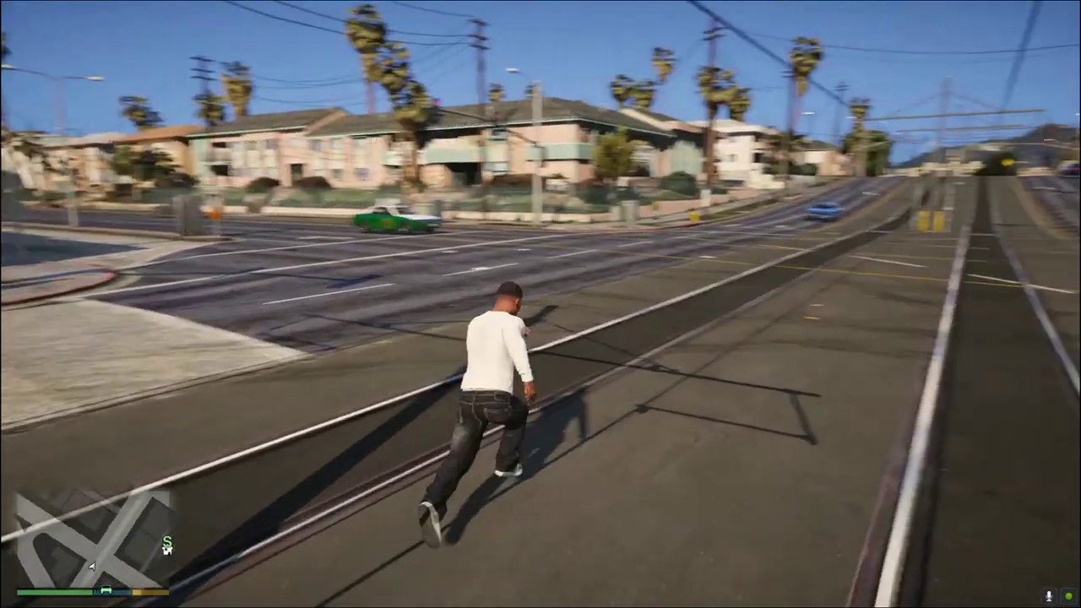
key("w")
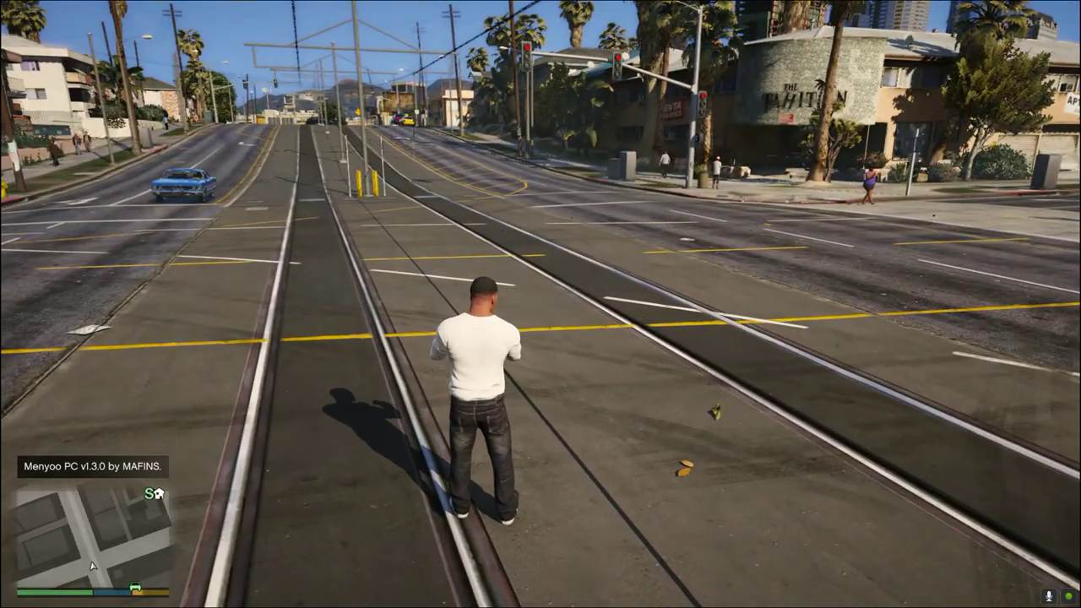
key("F8")
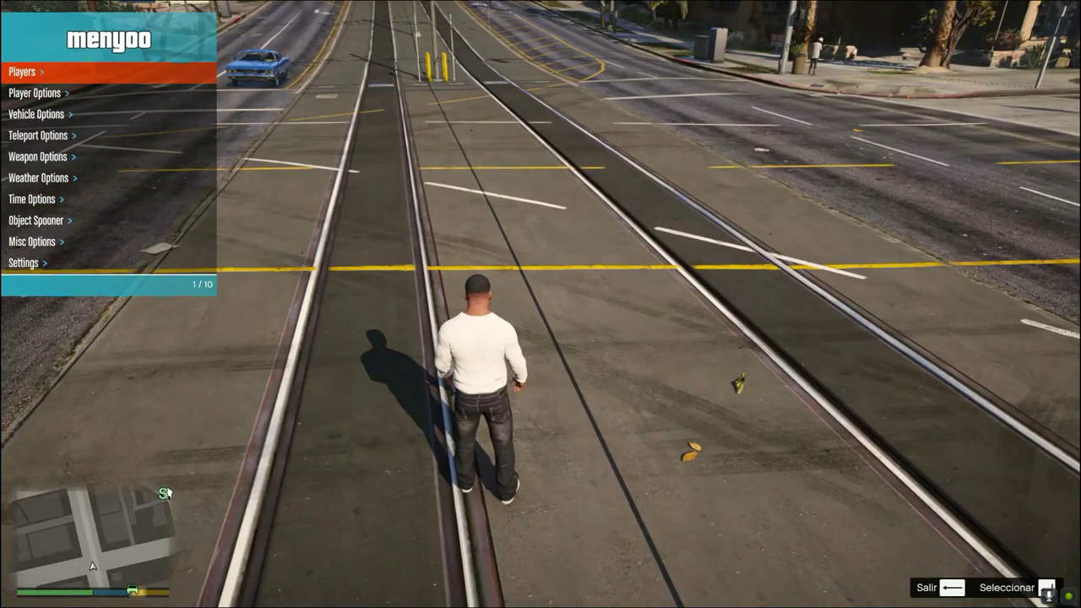
Go into the Vehicle Options section of the Menyoo trainer.
key("Down")
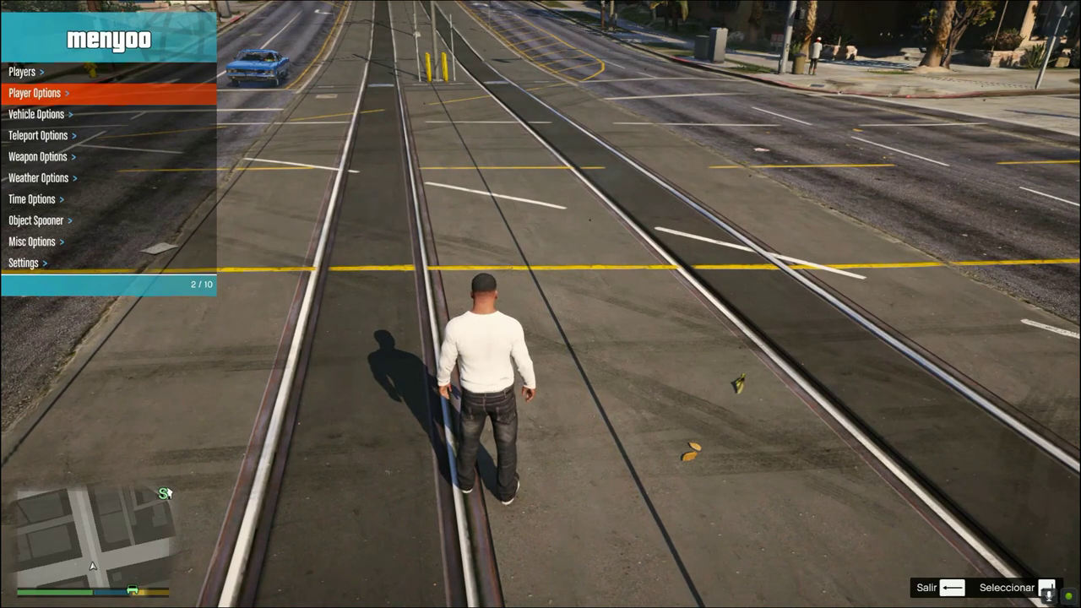
key("Down")
key("Down")
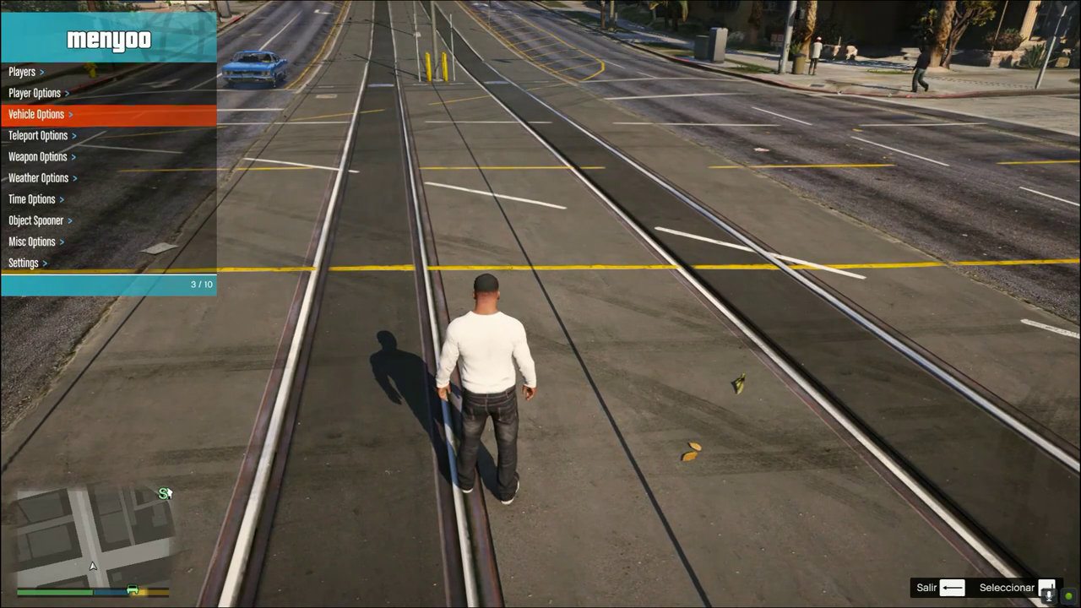
key("Up")
key("Up")
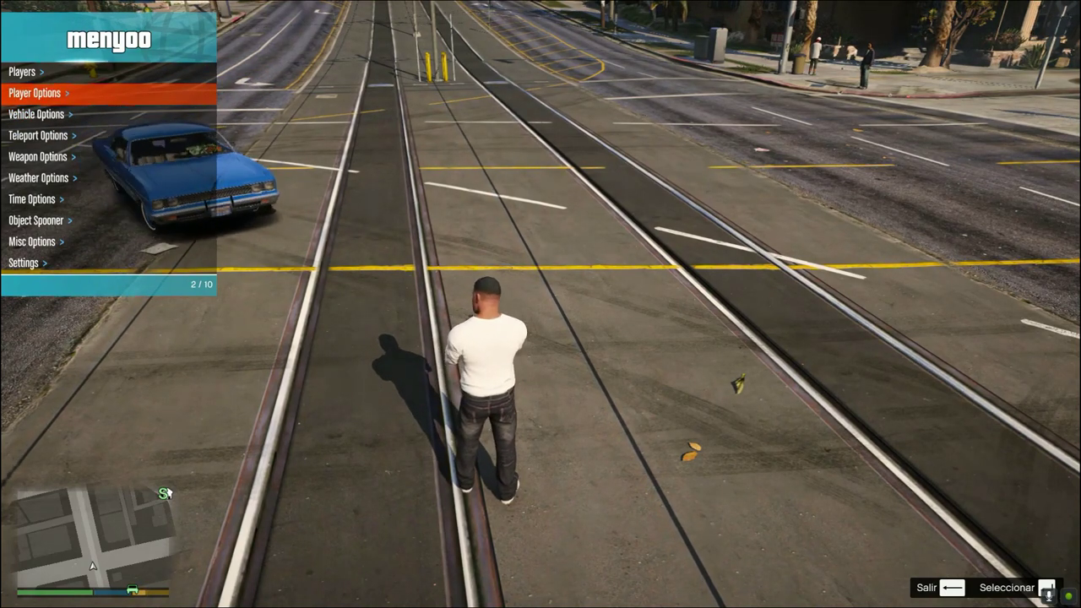
key("Down")
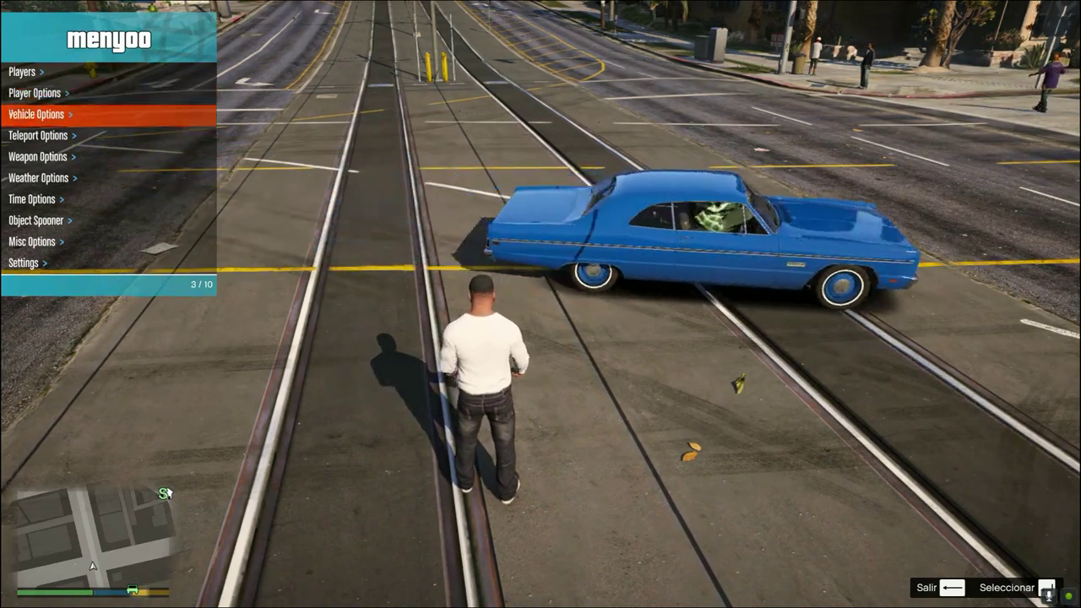
key("Up")
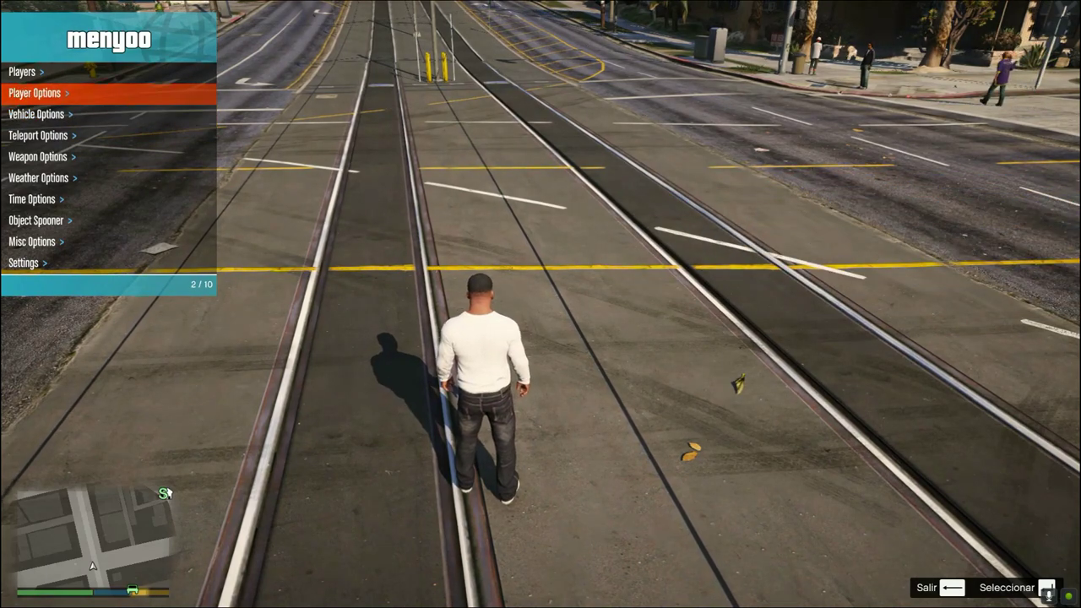
key("Down")
key("Return")
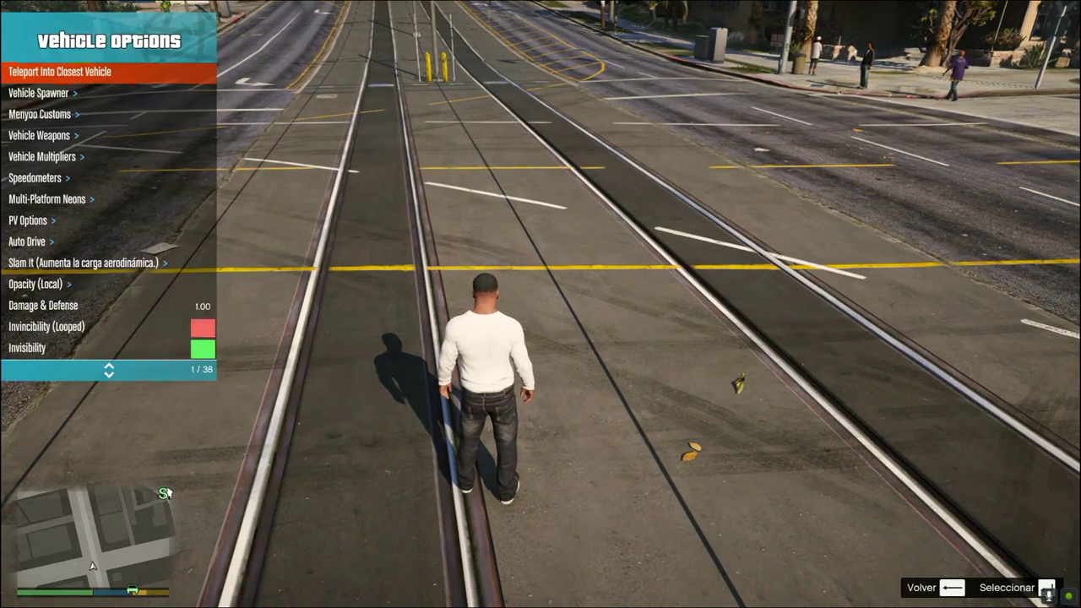